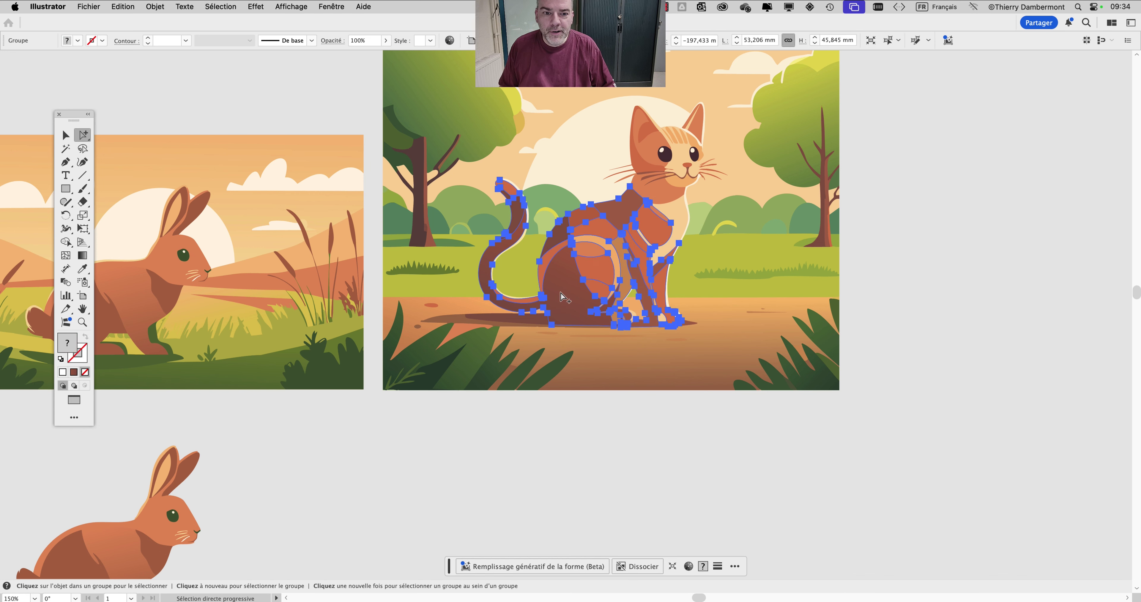
- Duplicate the whole cat from the park scene and place the copy beside the isolated rabbit, below the scenes
left_click(560, 293)
key("super+c")
key("super+v")
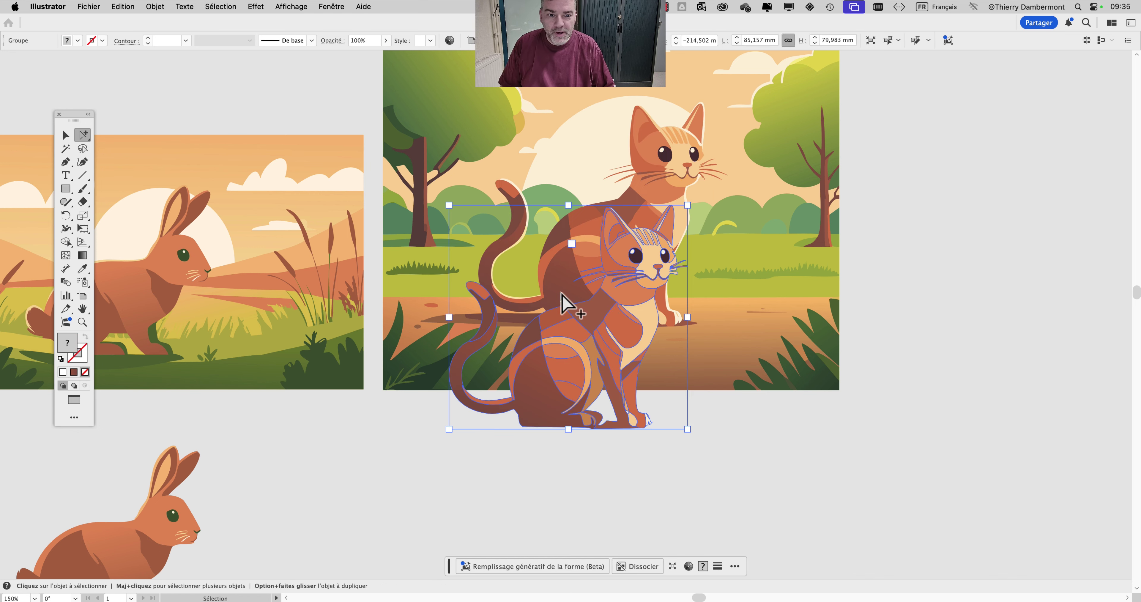
left_click_drag(601, 321, 542, 471)
scroll(615, 447, "down", 3)
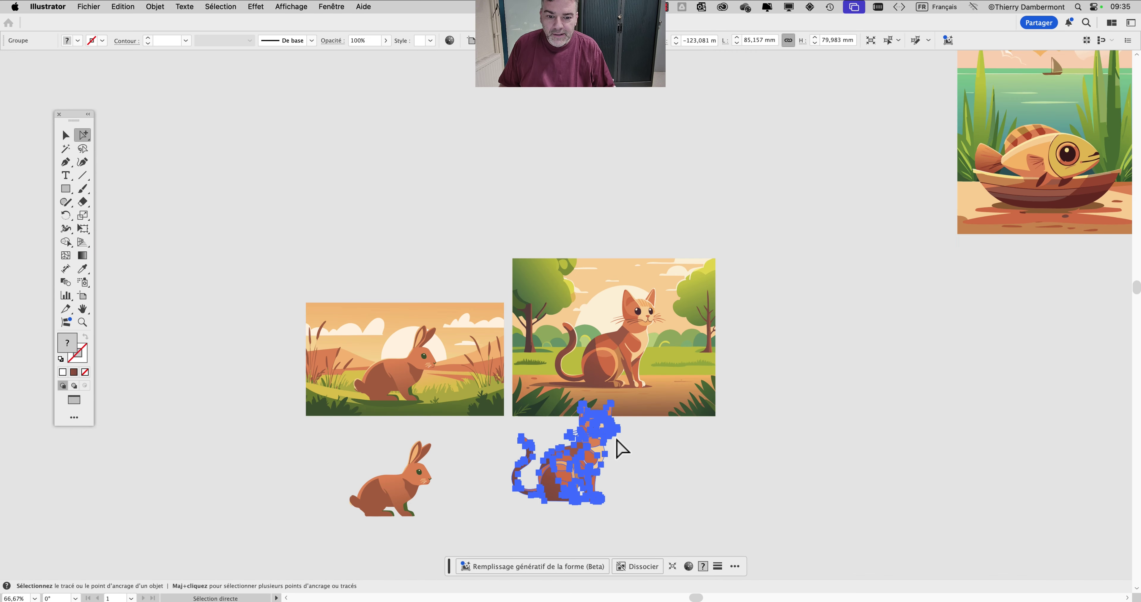
scroll(553, 442, "down", 4)
left_click_drag(507, 330, 451, 399)
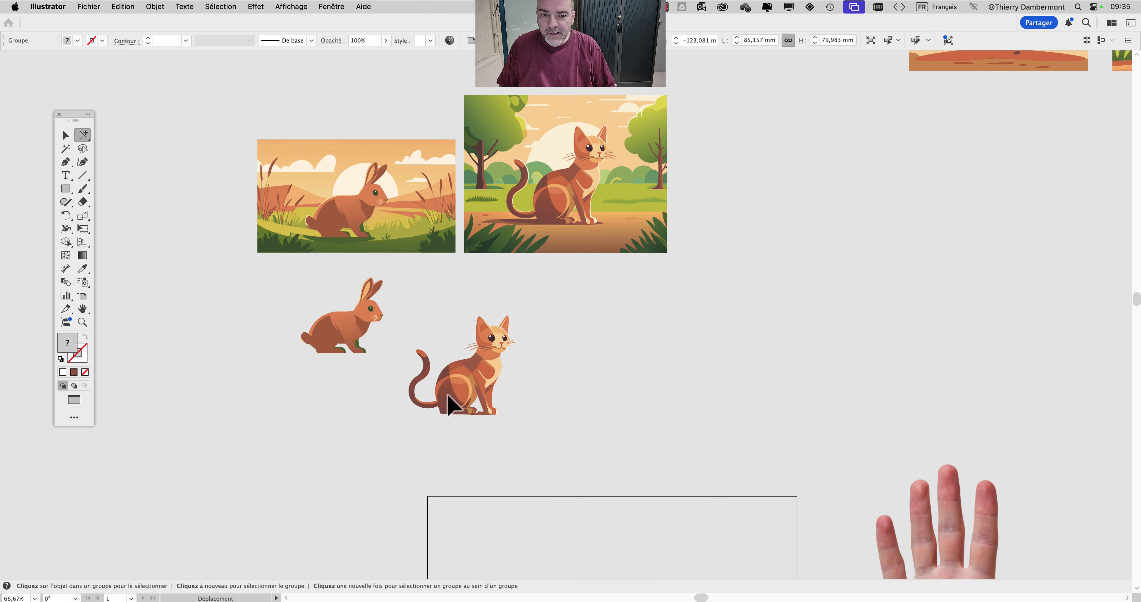
left_click(620, 334)
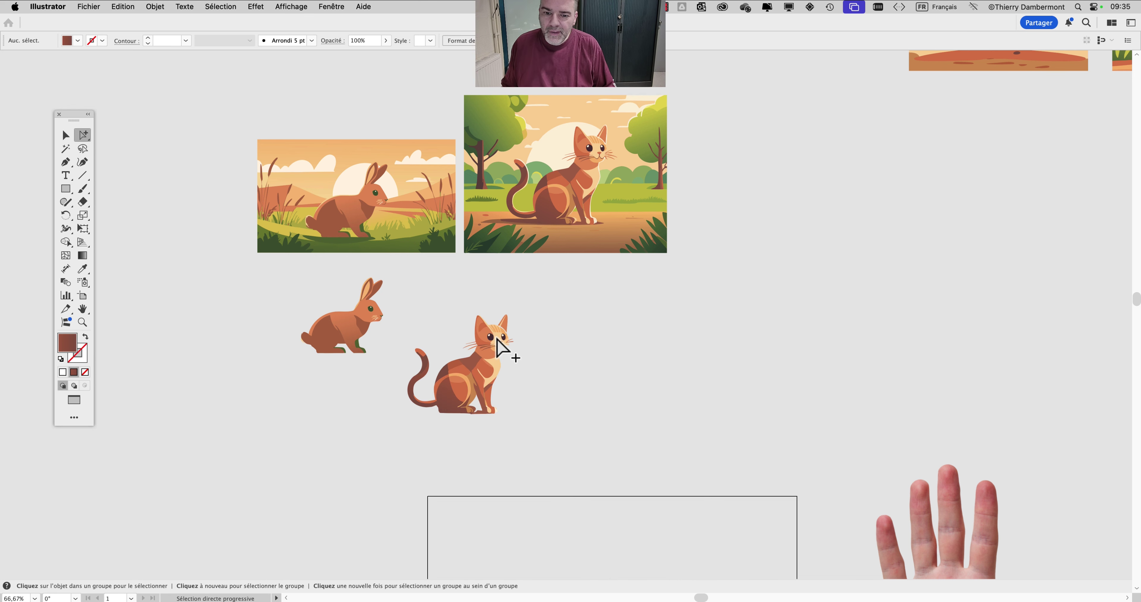
- Try to select only the small sailboat in the scene of the fish in a boat using progressive group selection
scroll(595, 318, "down", 2)
left_click_drag(720, 293, 397, 434)
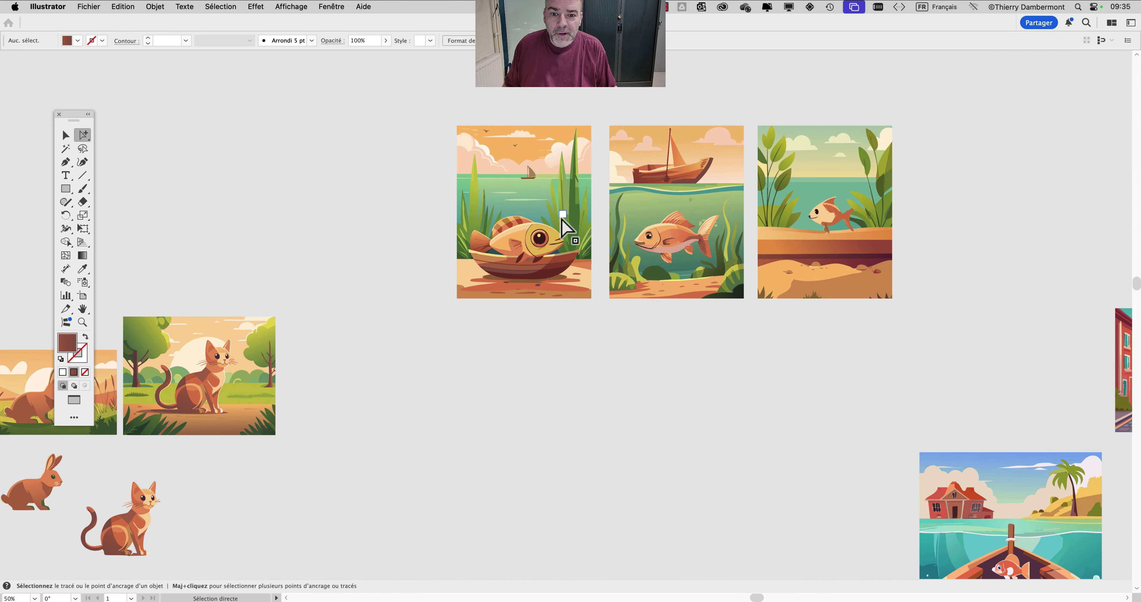
scroll(565, 221, "up", 2)
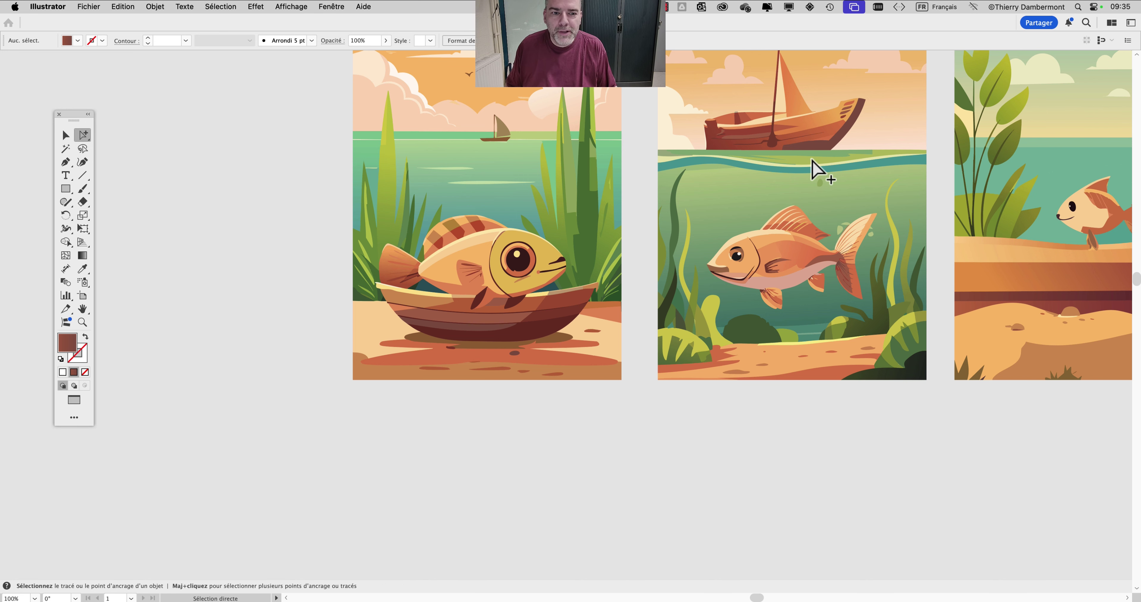
scroll(664, 221, "right", 3)
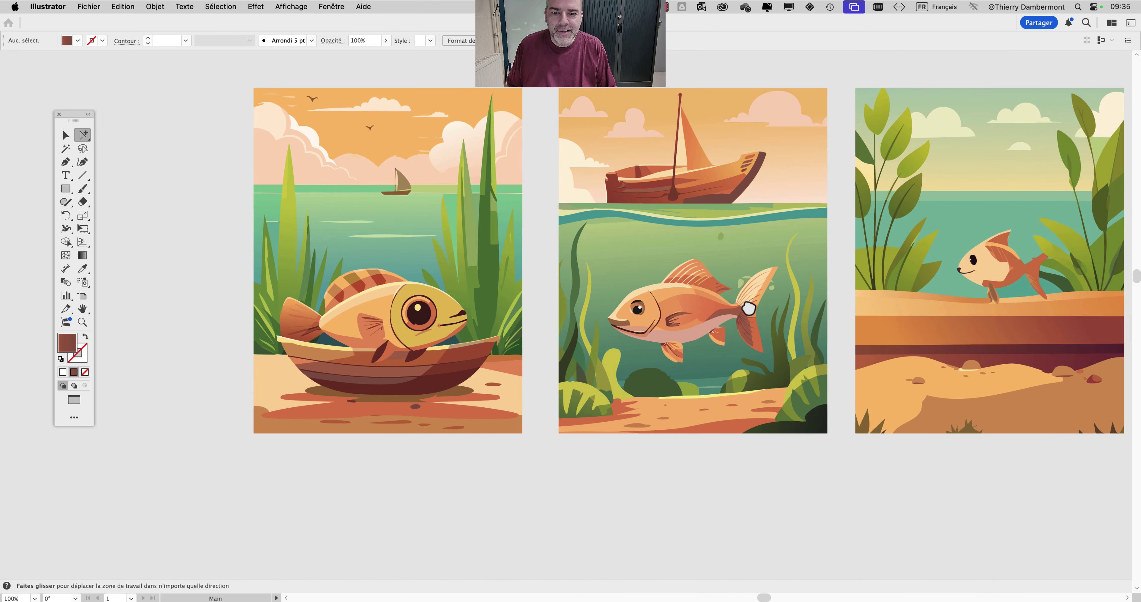
scroll(405, 188, "up", 3)
left_click(419, 197)
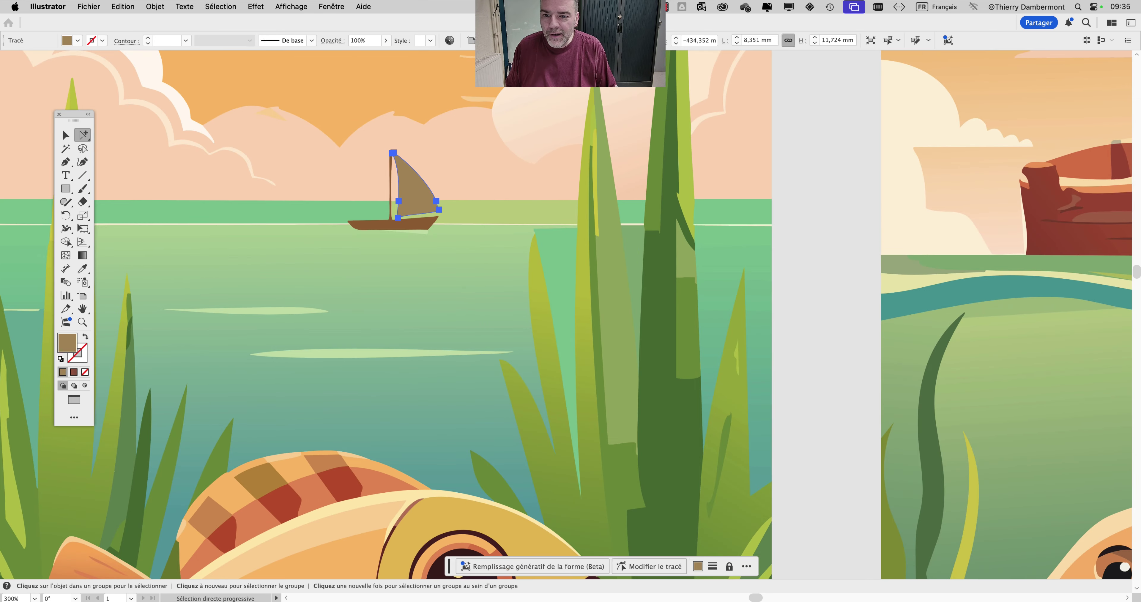
left_click(418, 196)
scroll(431, 168, "down", 2)
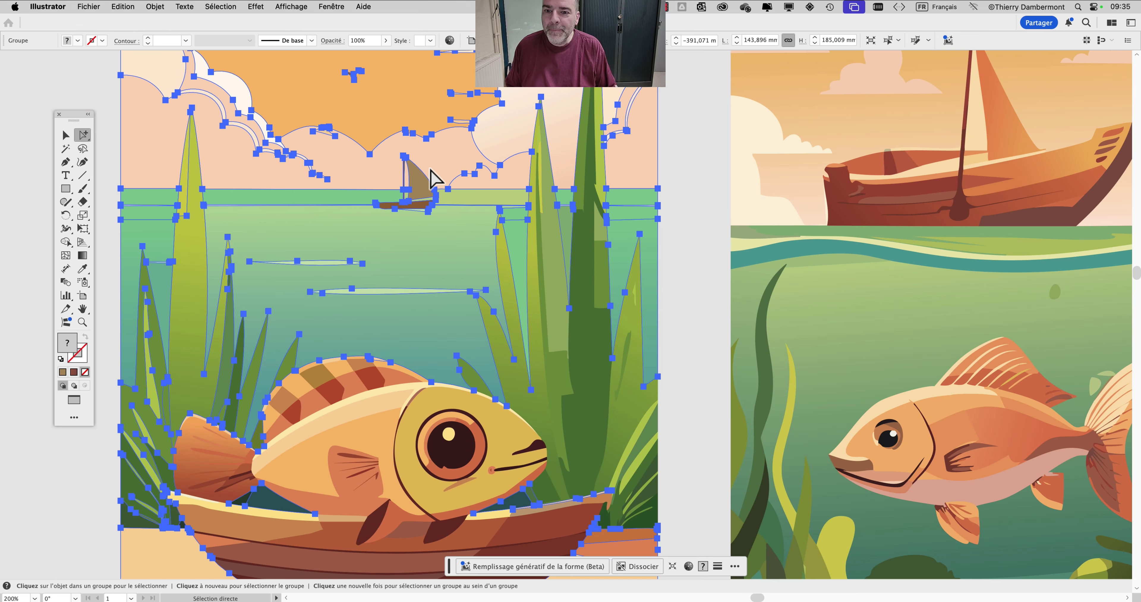
scroll(433, 183, "down", 1)
left_click(178, 129)
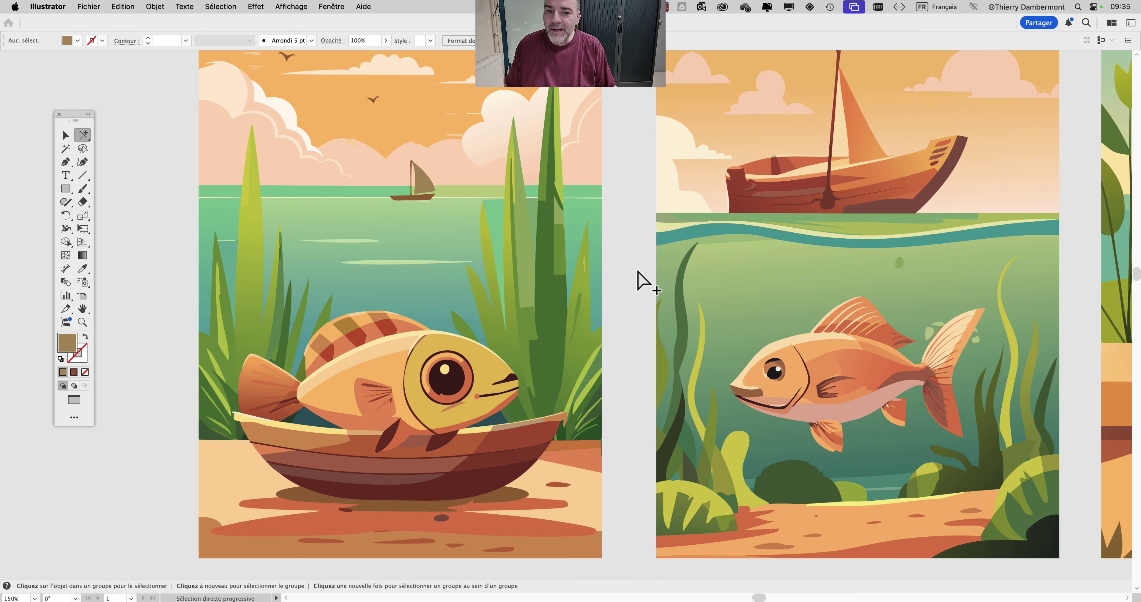
left_click_drag(827, 310, 863, 310)
scroll(417, 237, "up", 3)
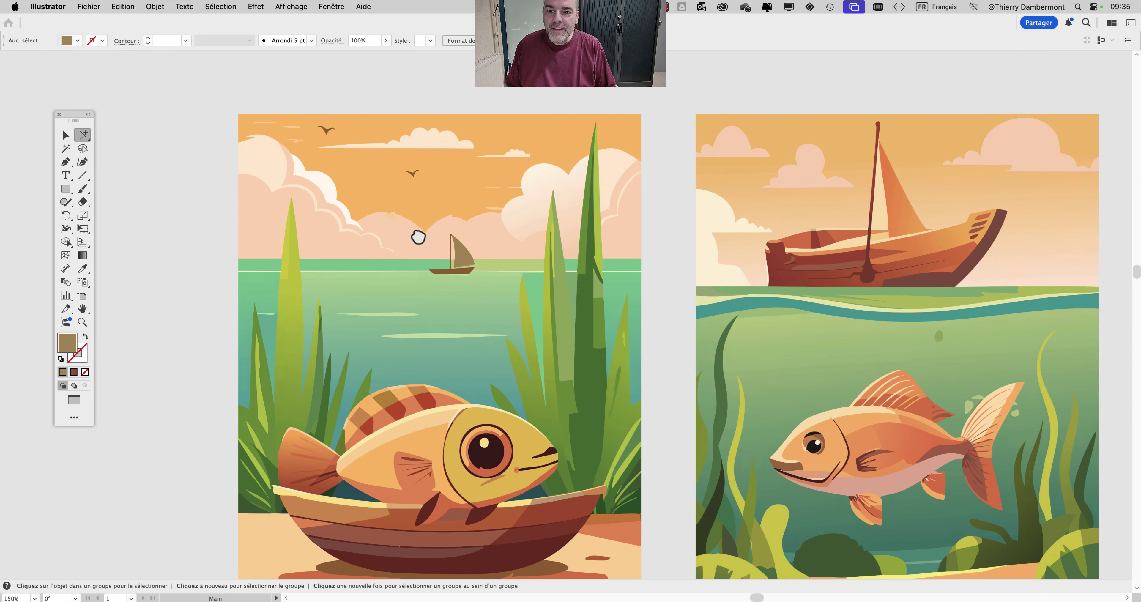
scroll(445, 263, "up", 2)
left_click(487, 265)
left_click(486, 264)
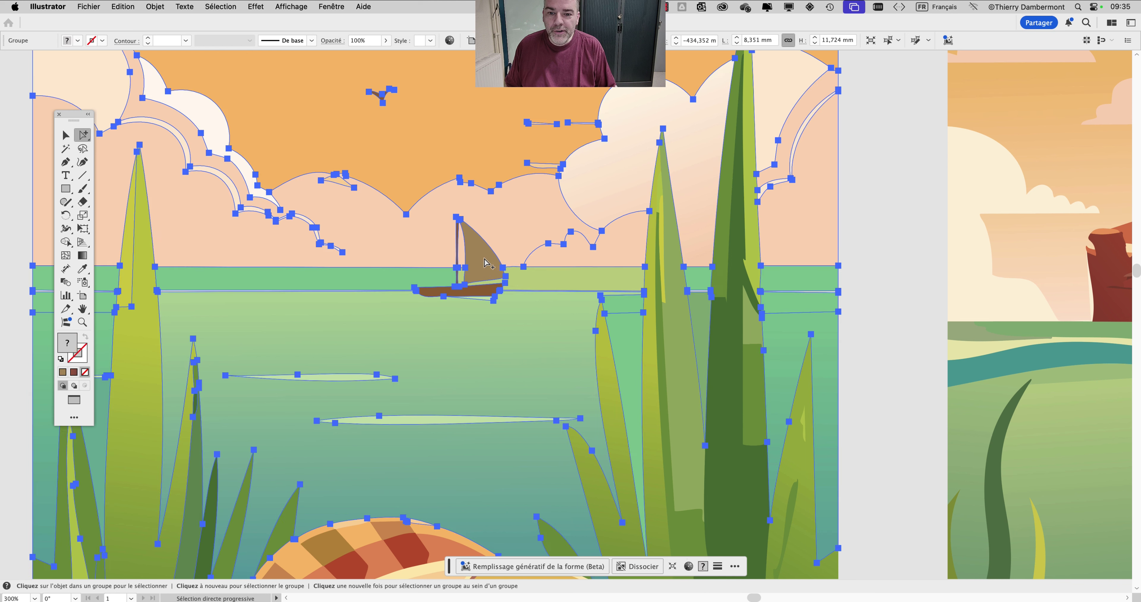
left_click(870, 238)
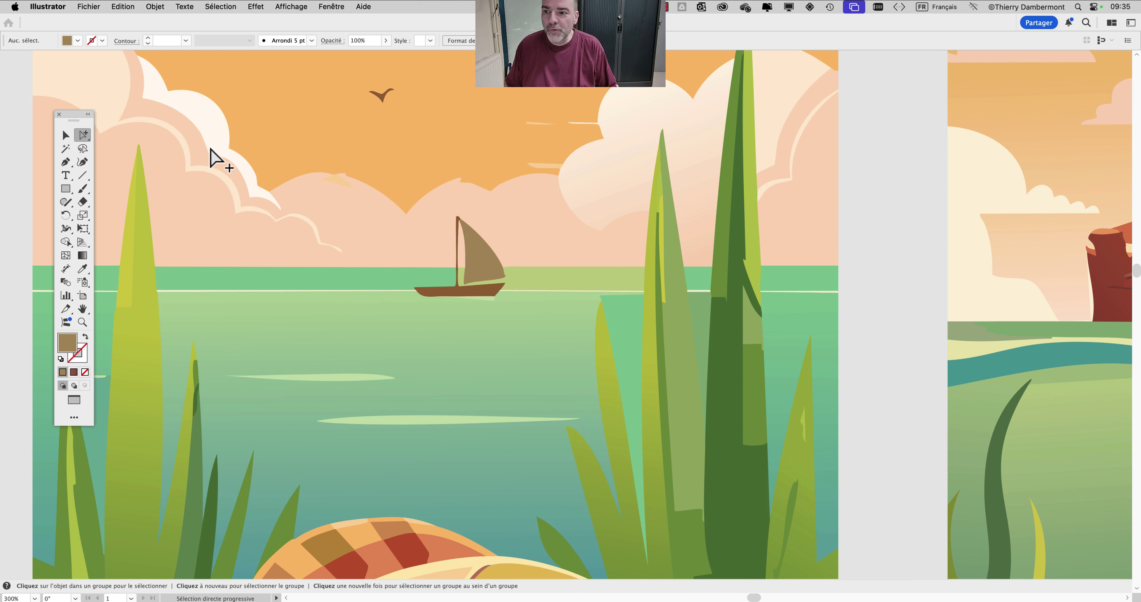
- Select the entire scene of the fish in a boat and ungroup it twice
left_click(66, 135)
left_click(266, 186)
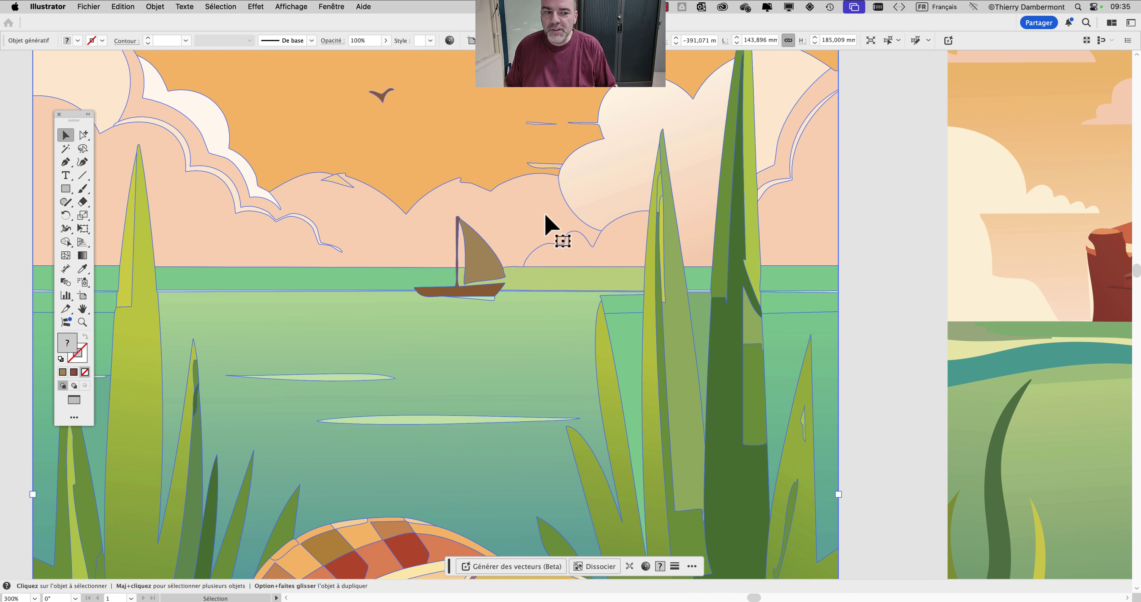
scroll(598, 224, "down", 2)
left_click(155, 6)
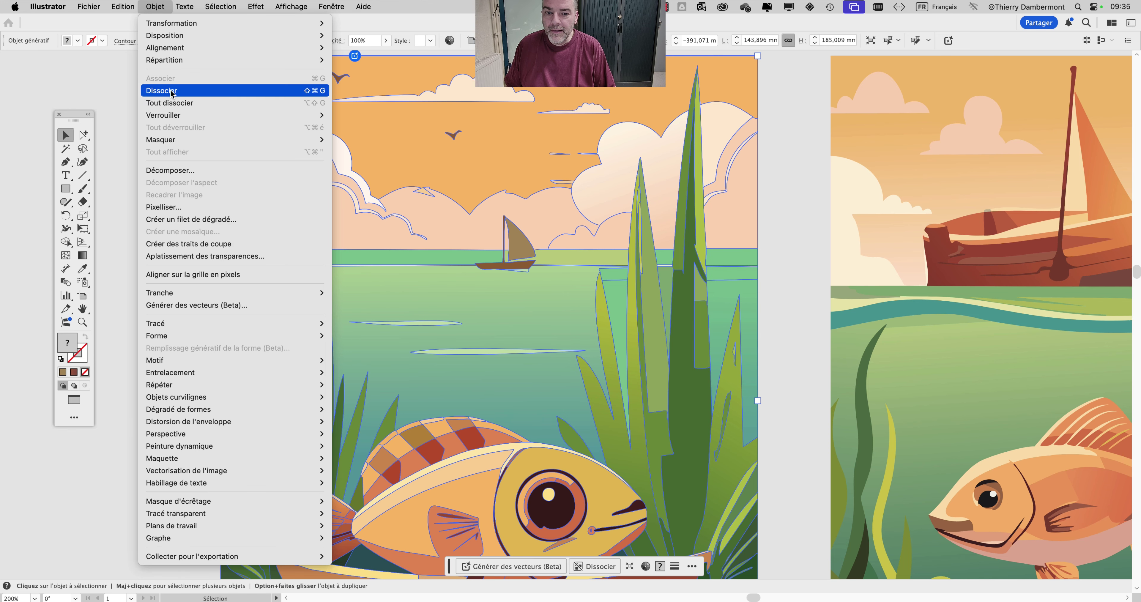
left_click(171, 91)
left_click(157, 7)
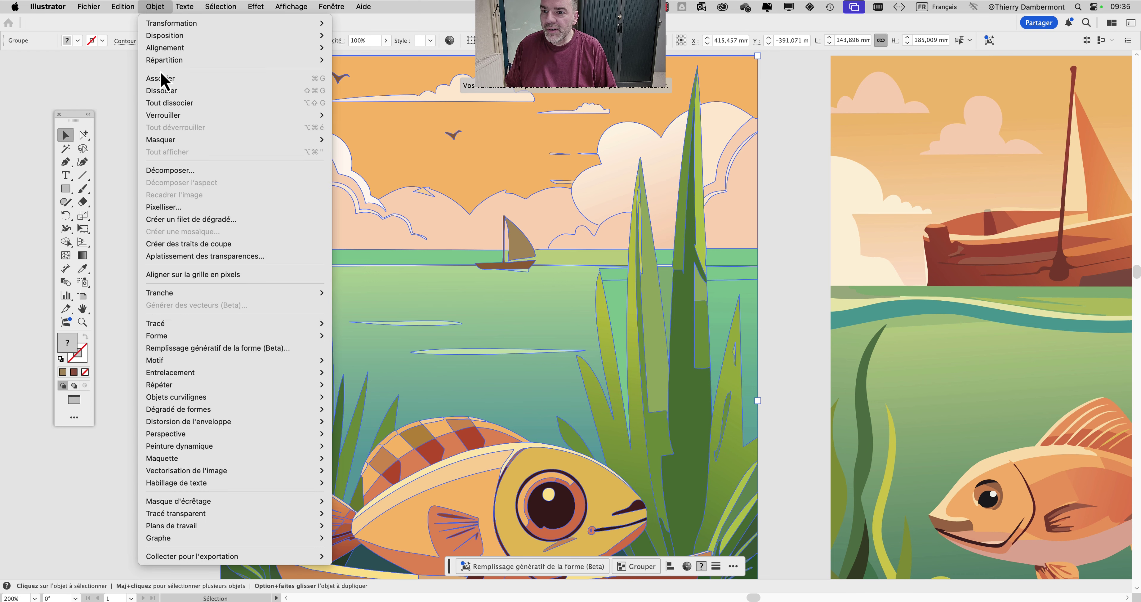
left_click(168, 89)
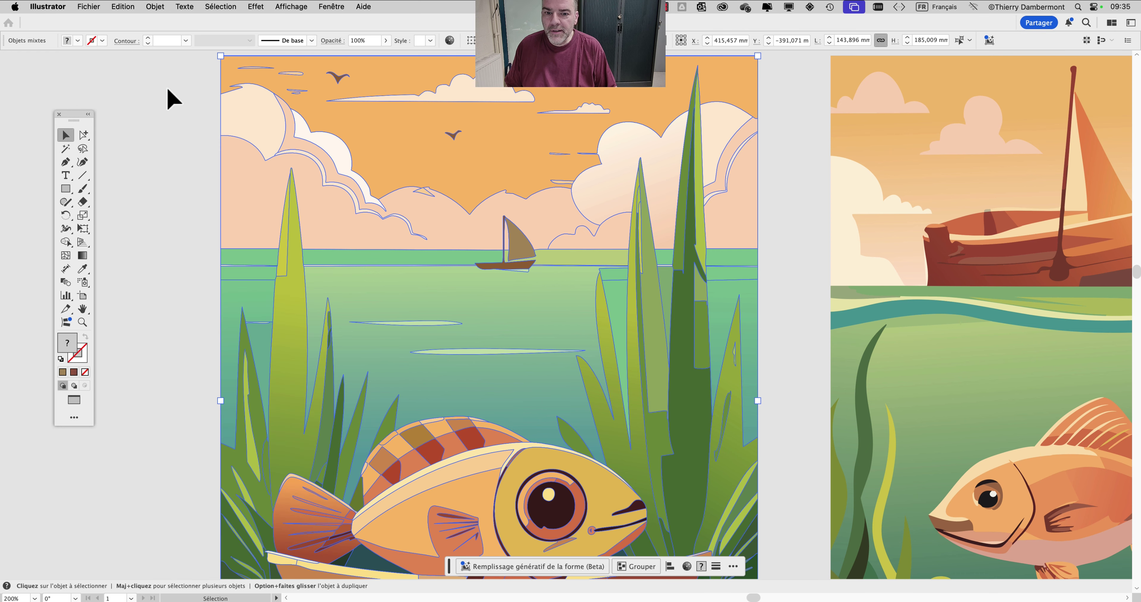
- Expand the scene's fills into 255 objects and check the result in outline view
left_click(154, 6)
left_click(208, 177)
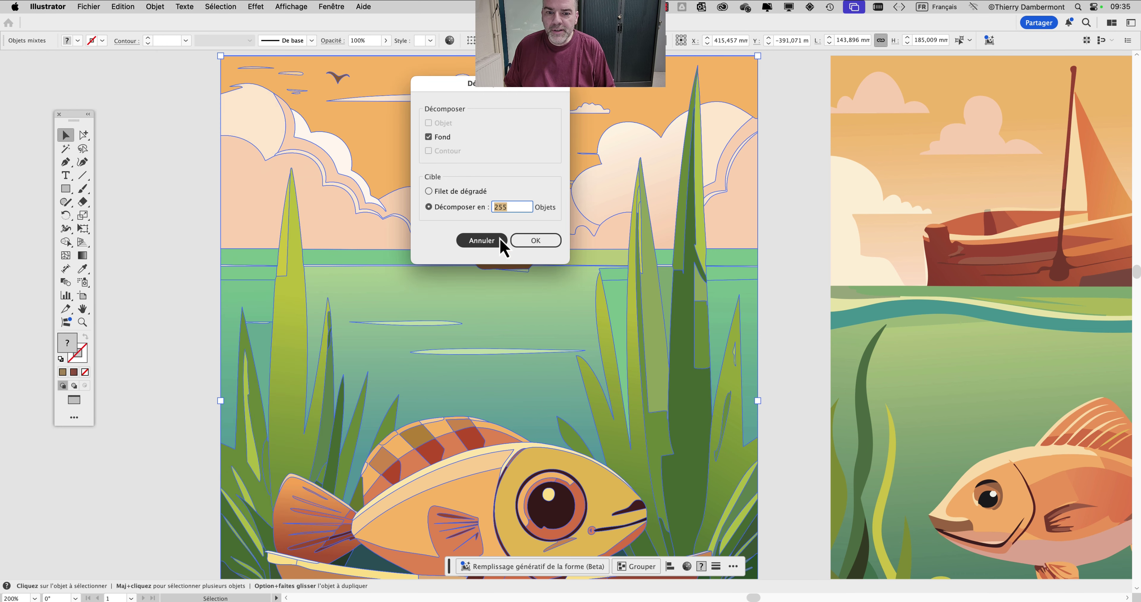
left_click(548, 240)
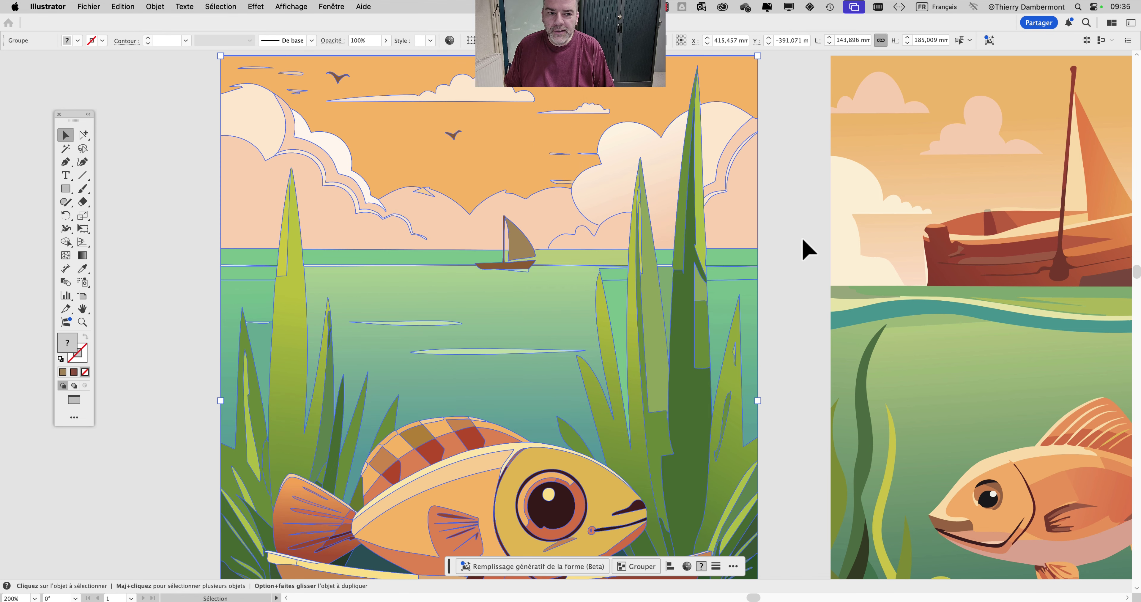
left_click(779, 248)
key("super+y")
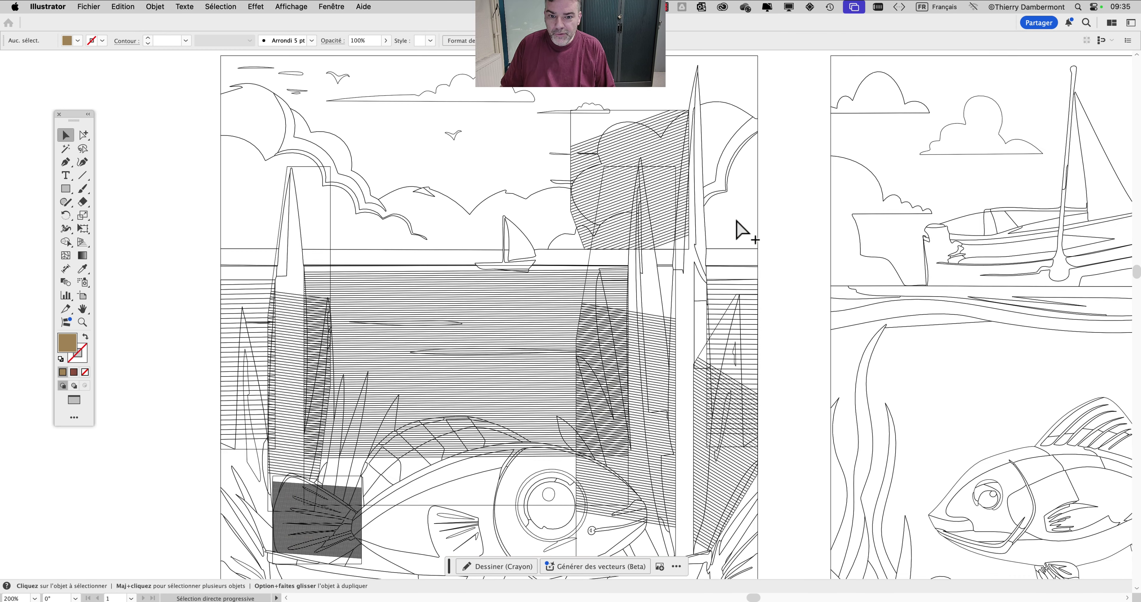
key("super+y")
- Select the small sailboat's sail, mast and hull on the horizon and copy them
left_click(83, 135)
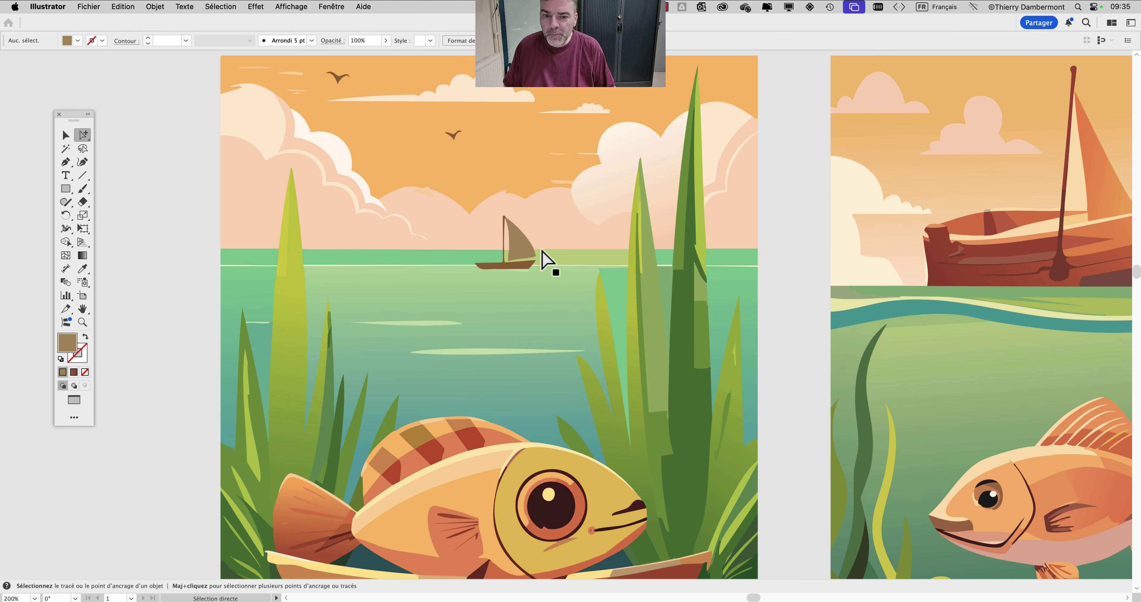
scroll(543, 255, "up", 2)
left_click(487, 246)
left_click(451, 283, "shift")
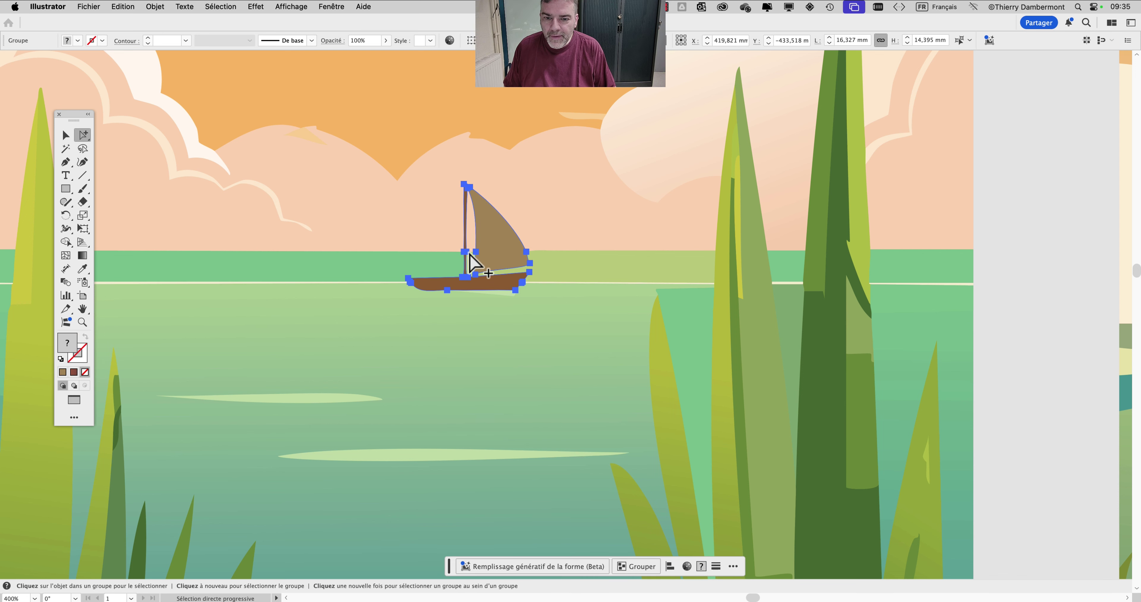
key("super")
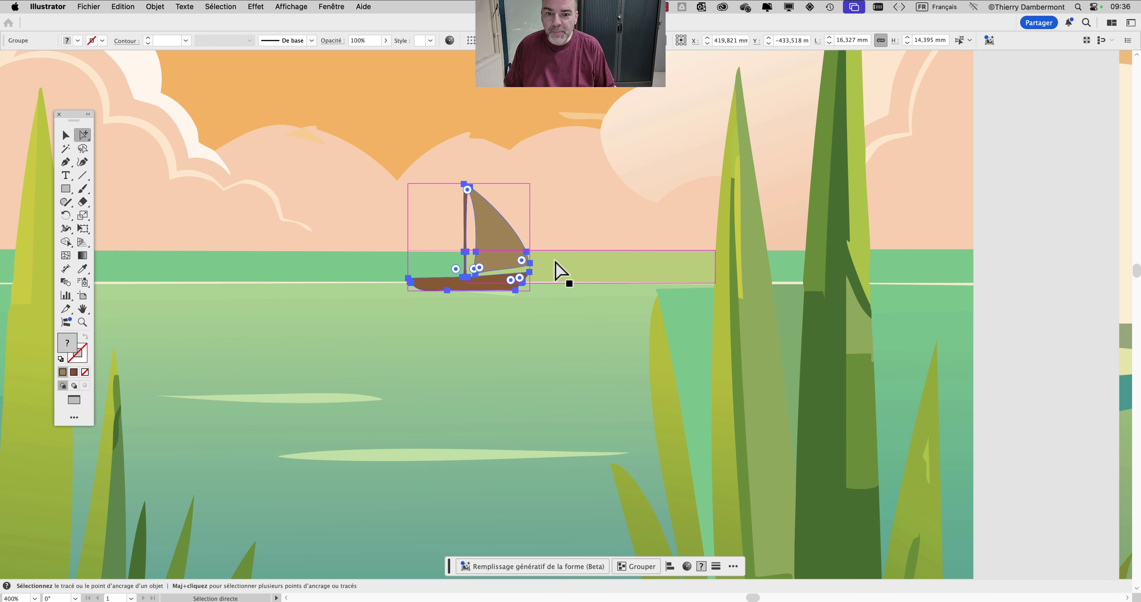
- Paste the copied sailboat onto the empty canvas beside its scene
key("super+minus")
key("super+minus")
key("super+minus")
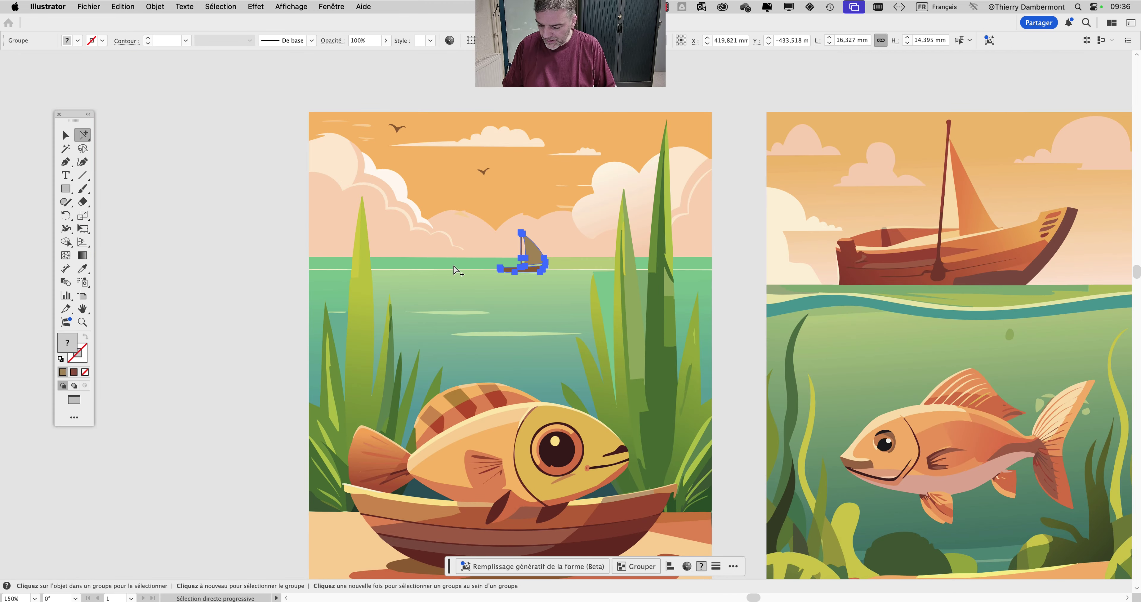
key("space")
left_click_drag(297, 263, 732, 277)
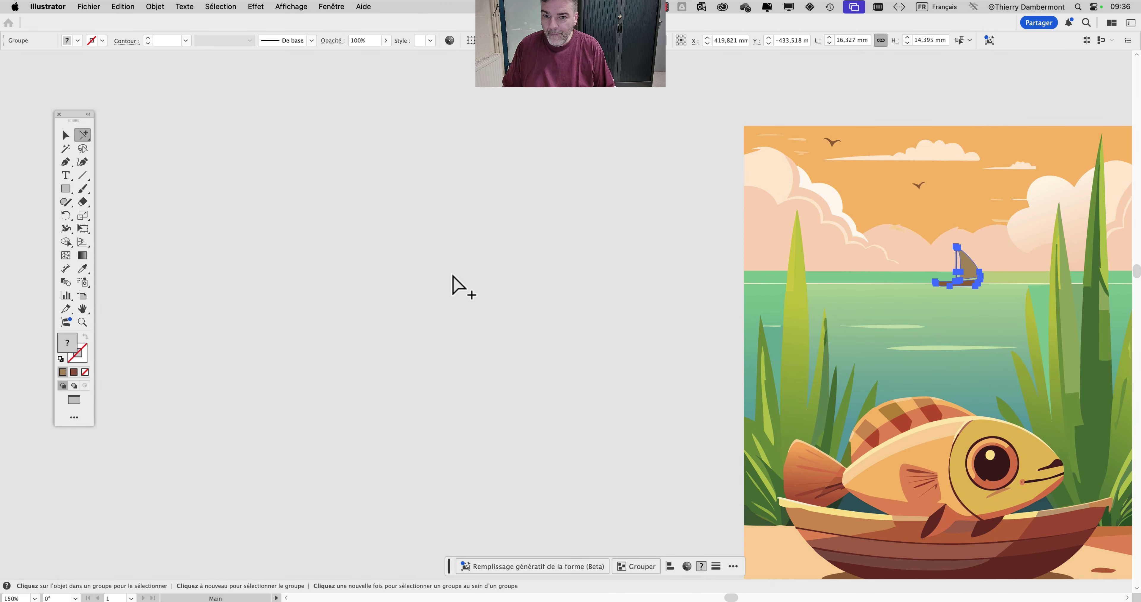
left_click(421, 288)
key("super+v")
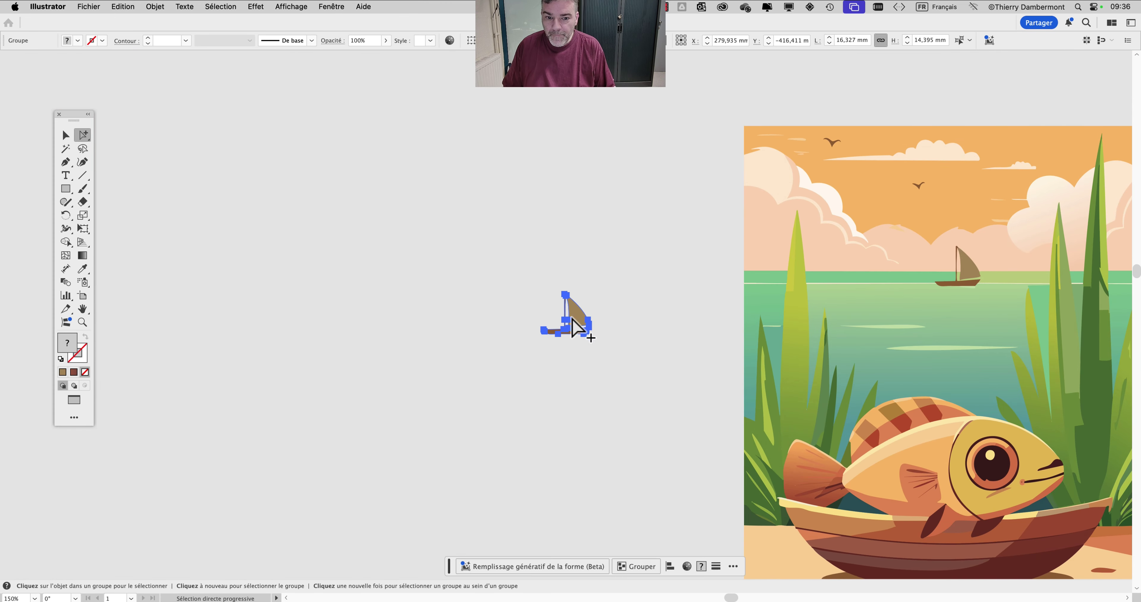
- Enlarge the pasted sailboat proportionally to about 84 × 74 mm with Free Transform
left_click(85, 229)
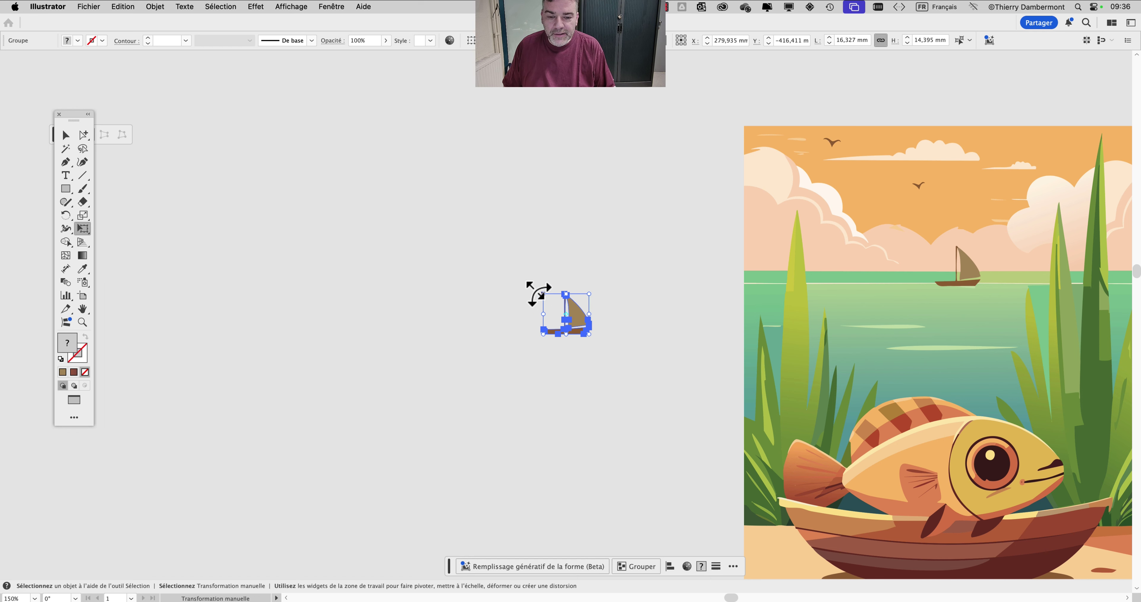
left_click_drag(535, 293, 342, 142)
scroll(385, 301, "down", 3)
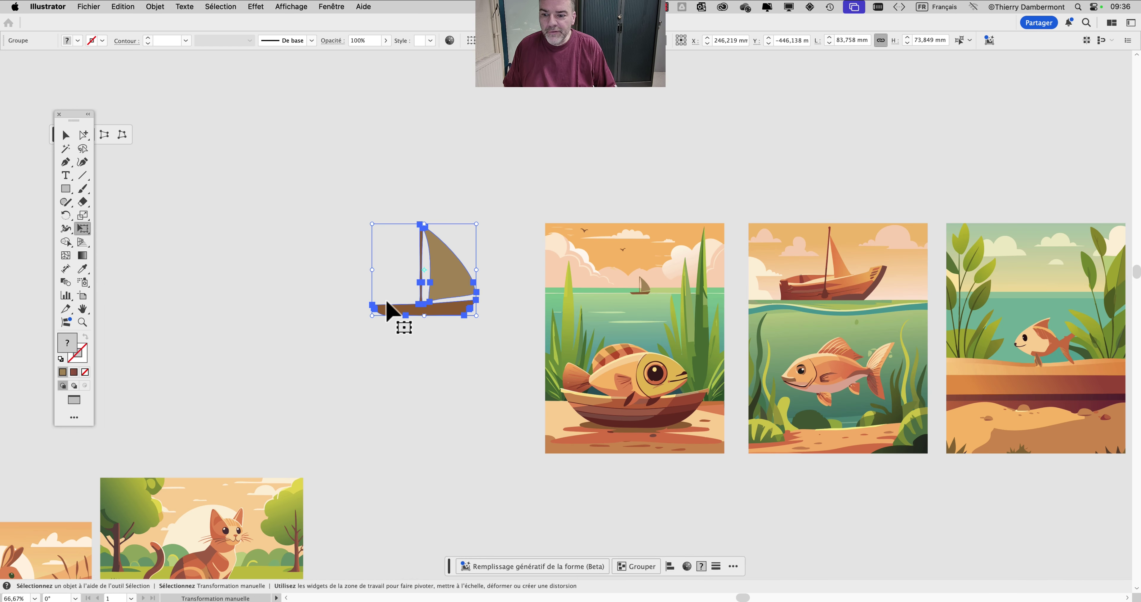
left_click(66, 135)
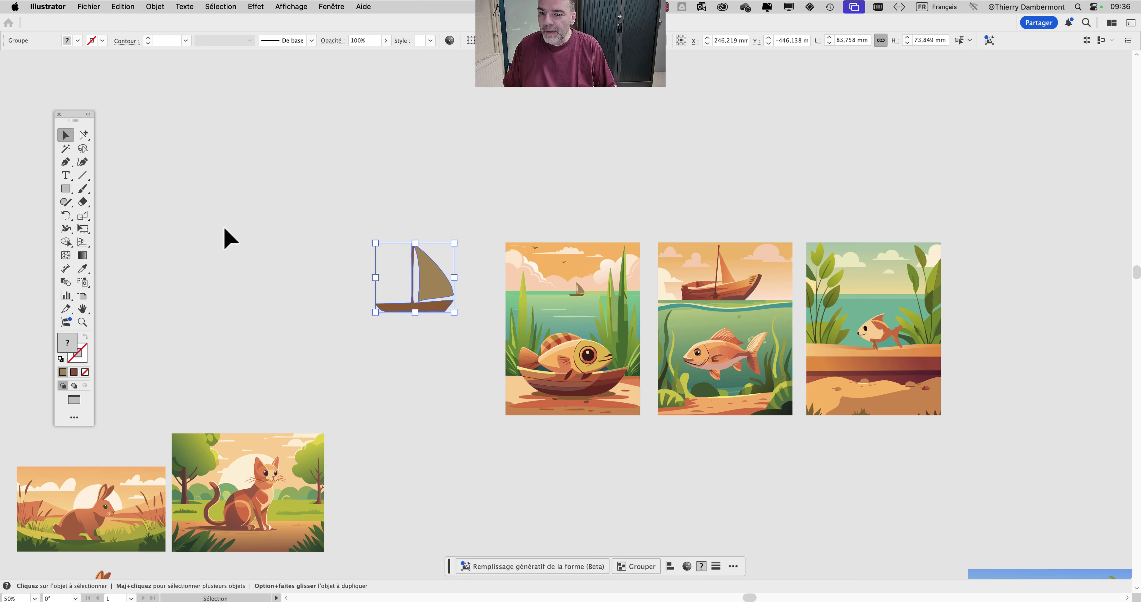
left_click(408, 198)
- Group the enlarged sailboat's sail, mast and hull, and hide the bounding box
scroll(408, 198, "left", 8)
scroll(408, 198, "down", 5)
left_click_drag(779, 93, 620, 325)
key("super+z")
left_click_drag(722, 83, 571, 228)
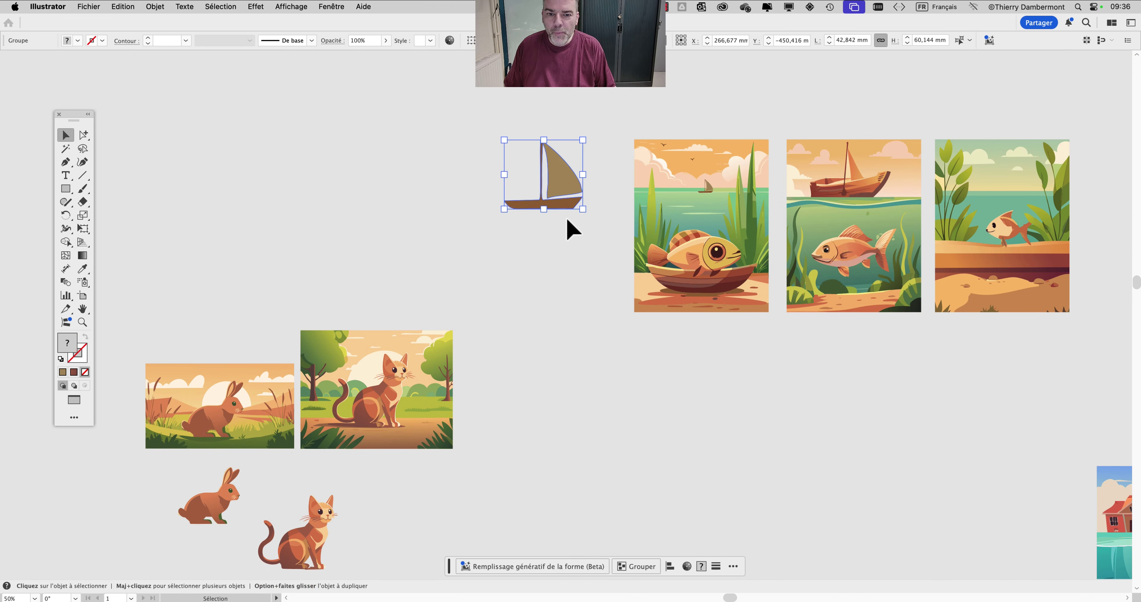
left_click(155, 6)
left_click(188, 86)
left_click(485, 173)
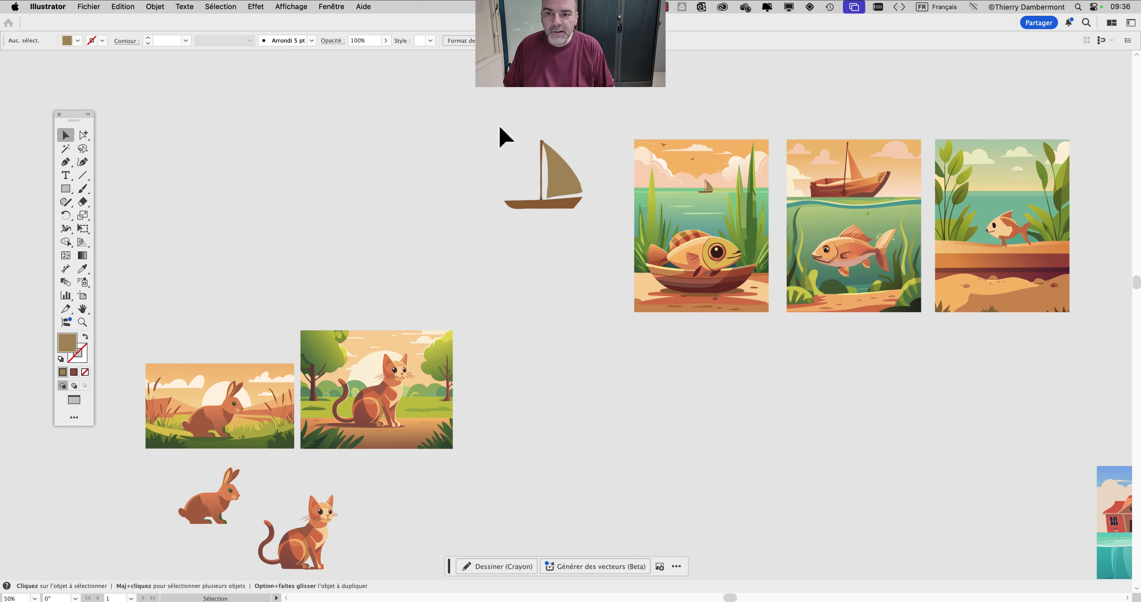
left_click(291, 7)
left_click(337, 285)
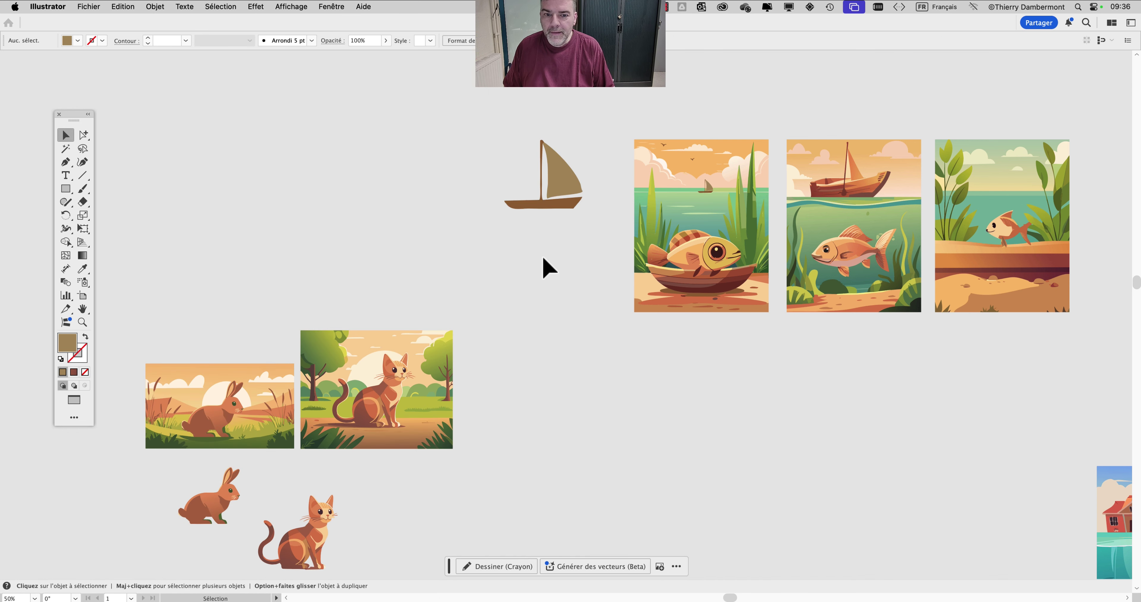
- Move the grouped sailboat below the isolated rabbit and shift the rabbit and cat scenes upward, away from the isolated elements
left_click(560, 194)
scroll(575, 199, "down", 4)
left_click_drag(606, 122, 589, 153)
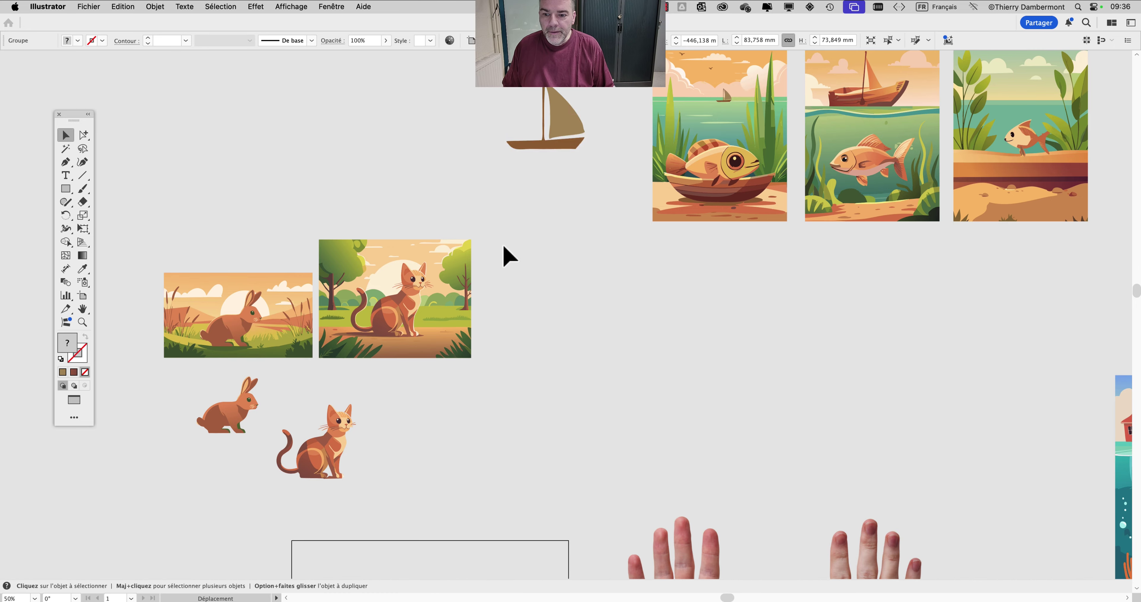
left_click_drag(510, 255, 237, 498)
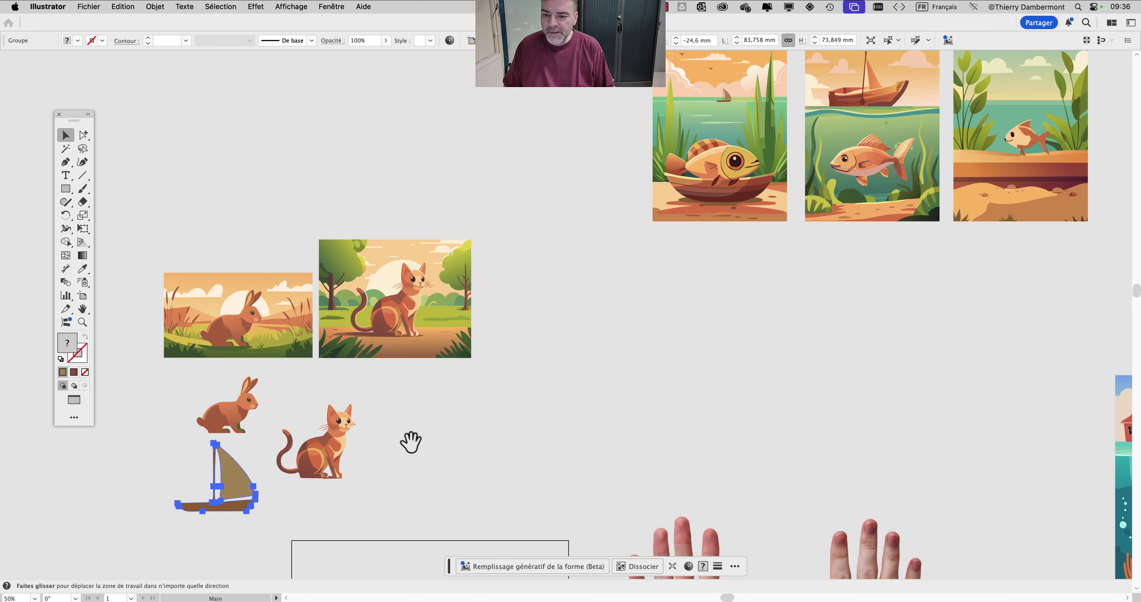
left_click_drag(214, 224, 431, 185)
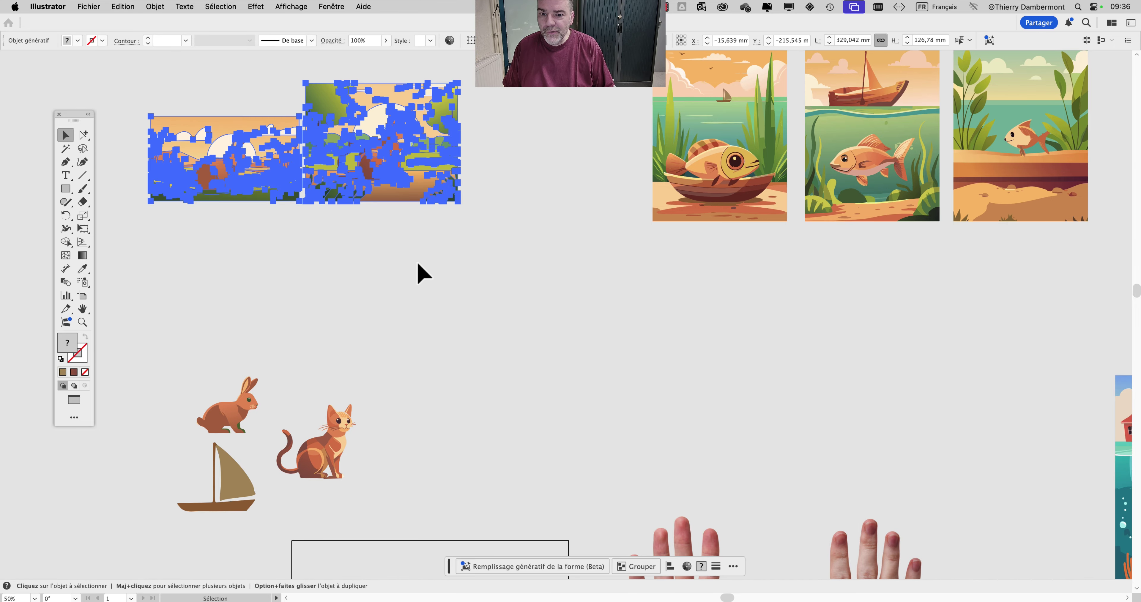
- Deselect the rabbit and cat scenes, open the Swatches panel and place it near the isolated elements
left_click(418, 266)
left_click(337, 6)
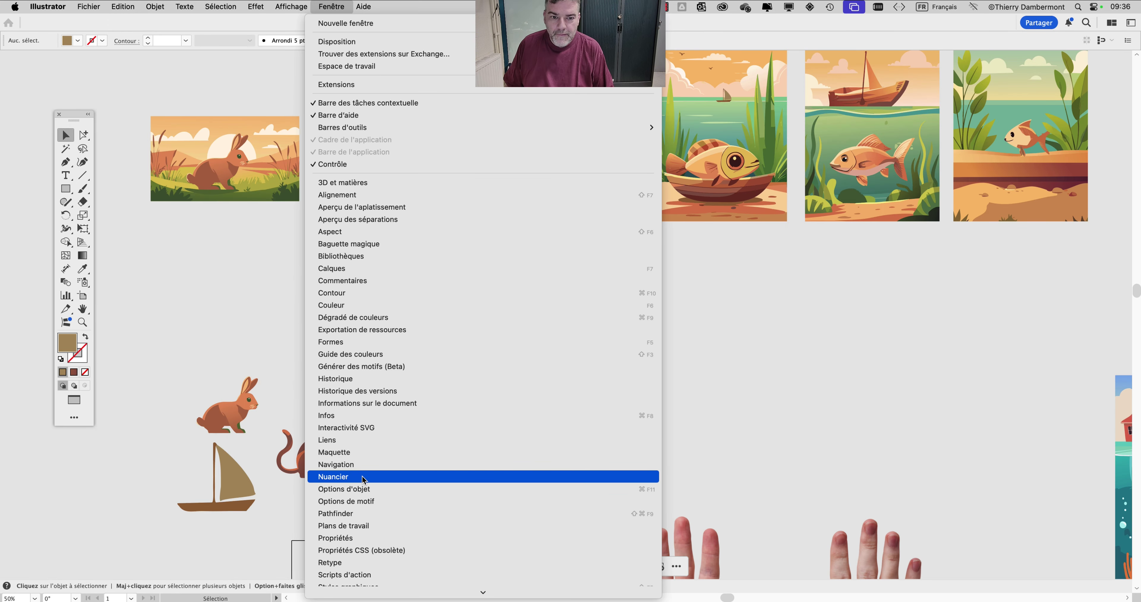
left_click(362, 477)
left_click_drag(653, 133, 543, 132)
- Create a pattern swatch from the isolated rabbit, cat and sailboat
scroll(404, 252, "down", 5)
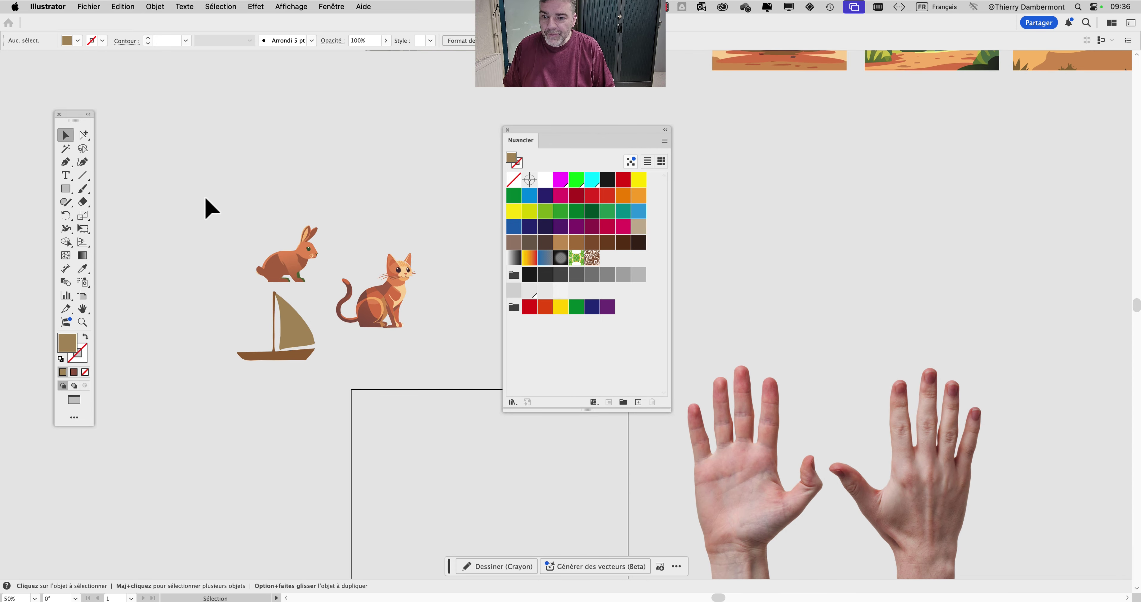
left_click_drag(204, 195, 426, 373)
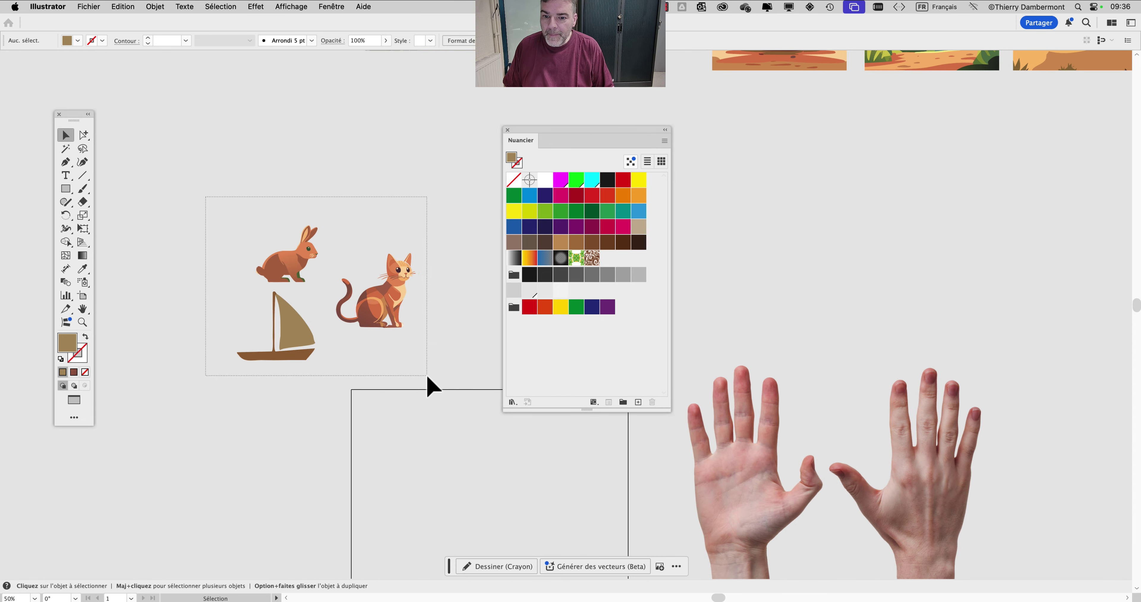
scroll(396, 308, "up", 3)
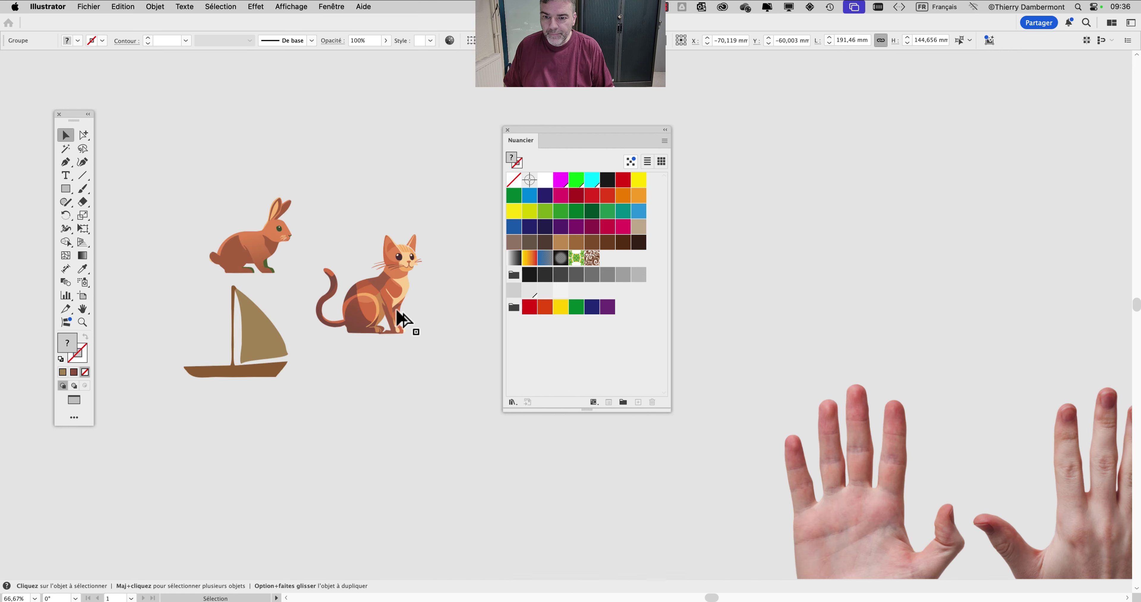
left_click_drag(349, 321, 606, 262)
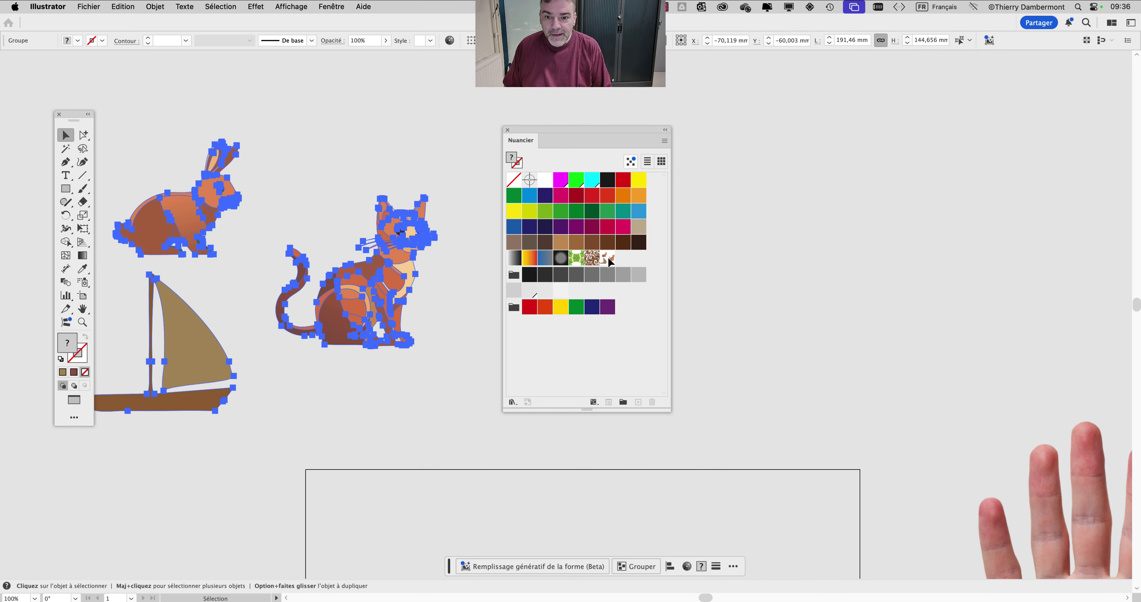
left_click(609, 261)
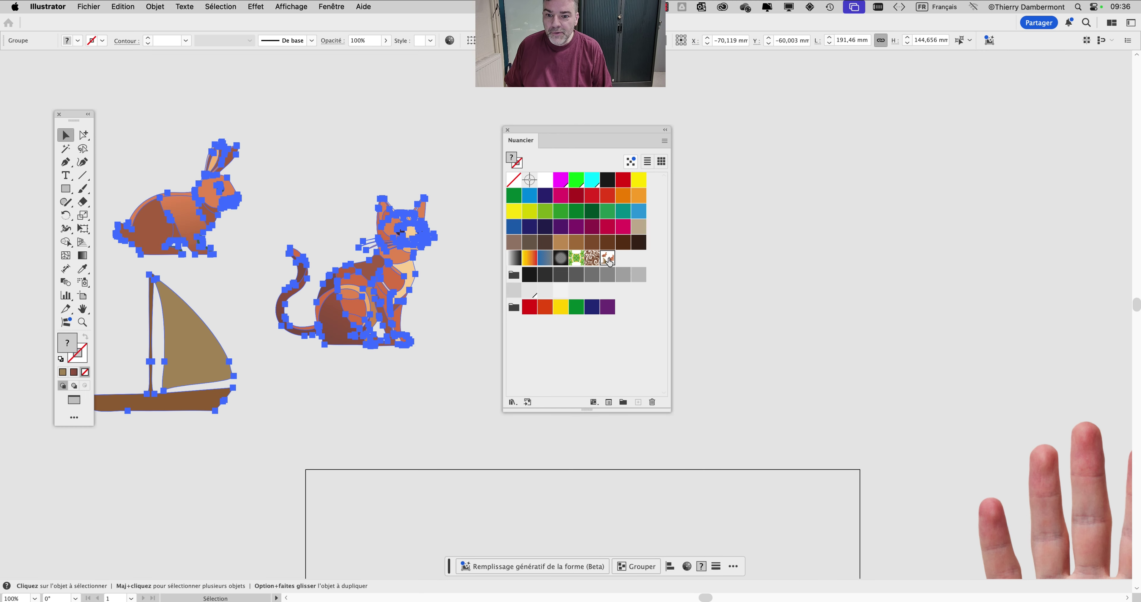
left_click(458, 171)
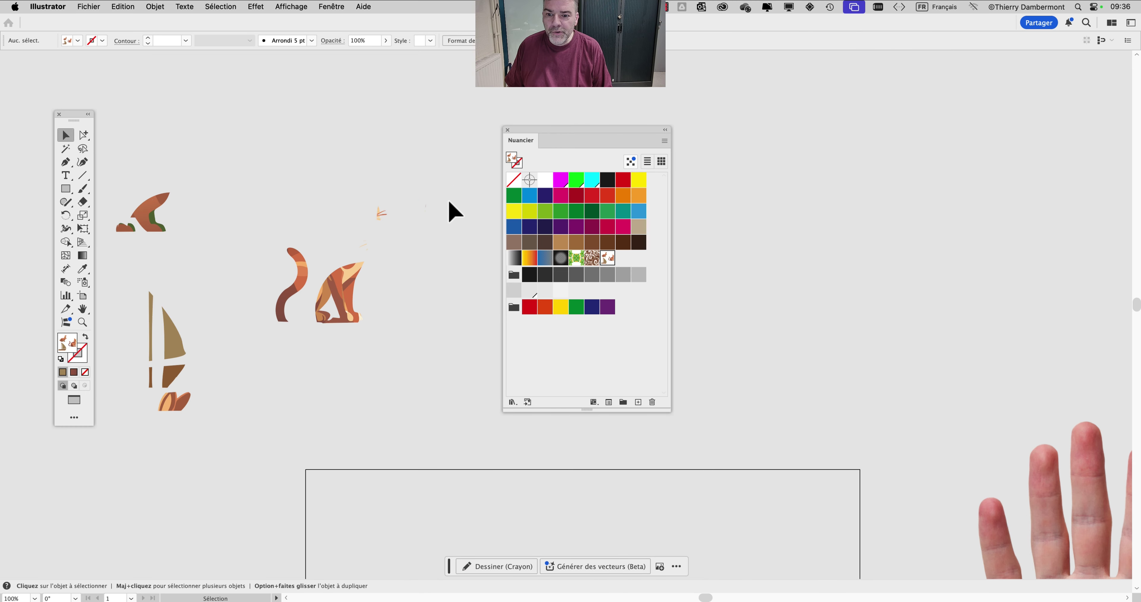
left_click(123, 6)
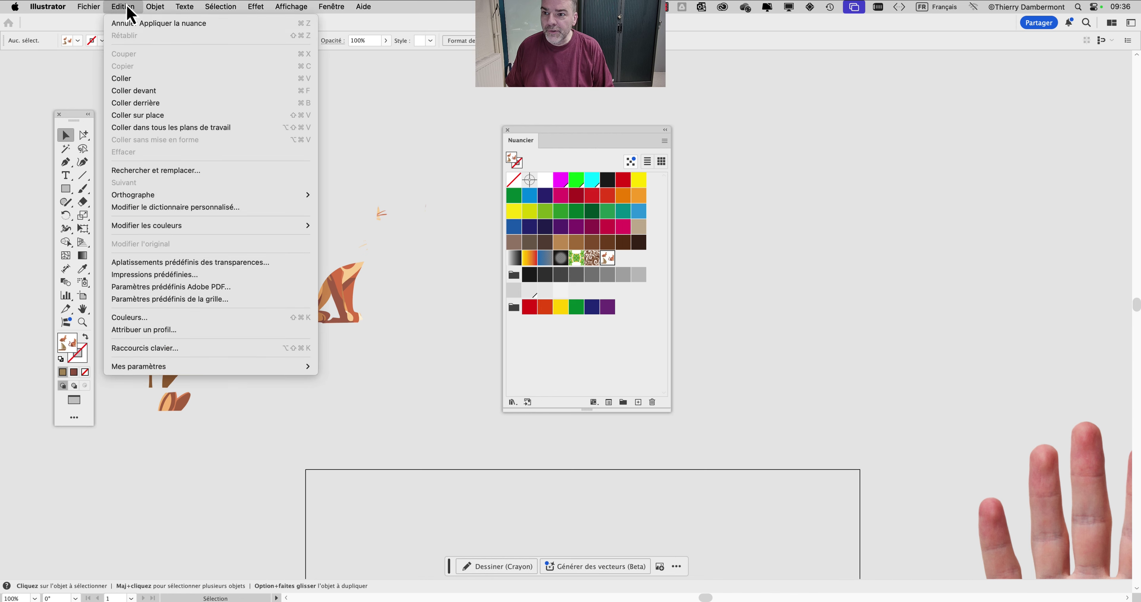
left_click(133, 27)
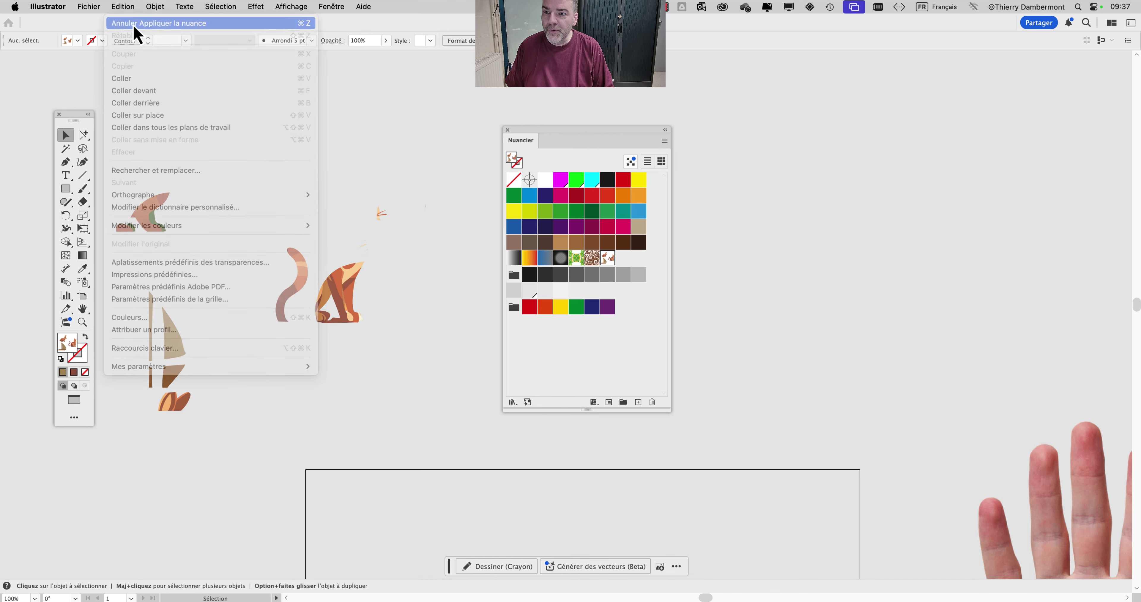
- Move the Swatches panel well away from the rabbit, cat and sailboat, and deselect the artwork
left_click_drag(587, 139, 946, 114)
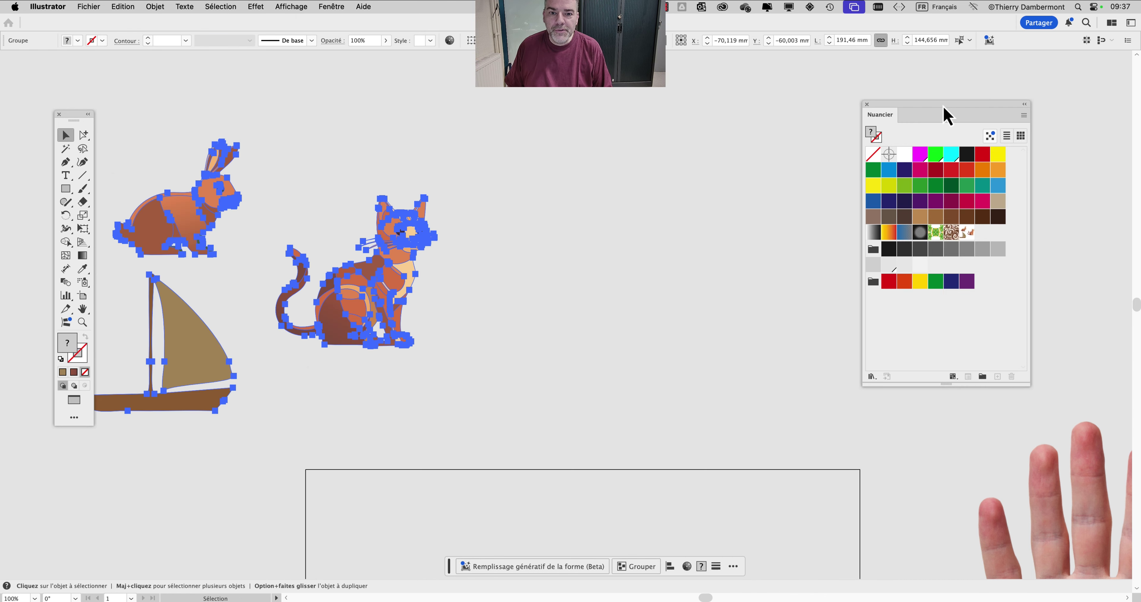
scroll(639, 181, "left", 5)
left_click(228, 129)
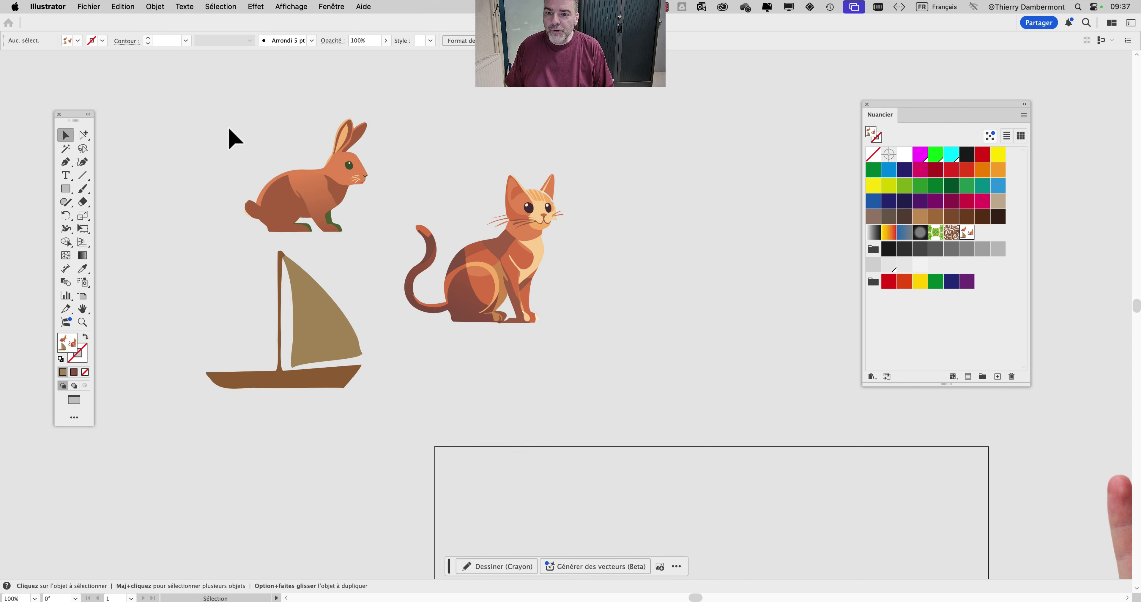
scroll(704, 177, "down", 3)
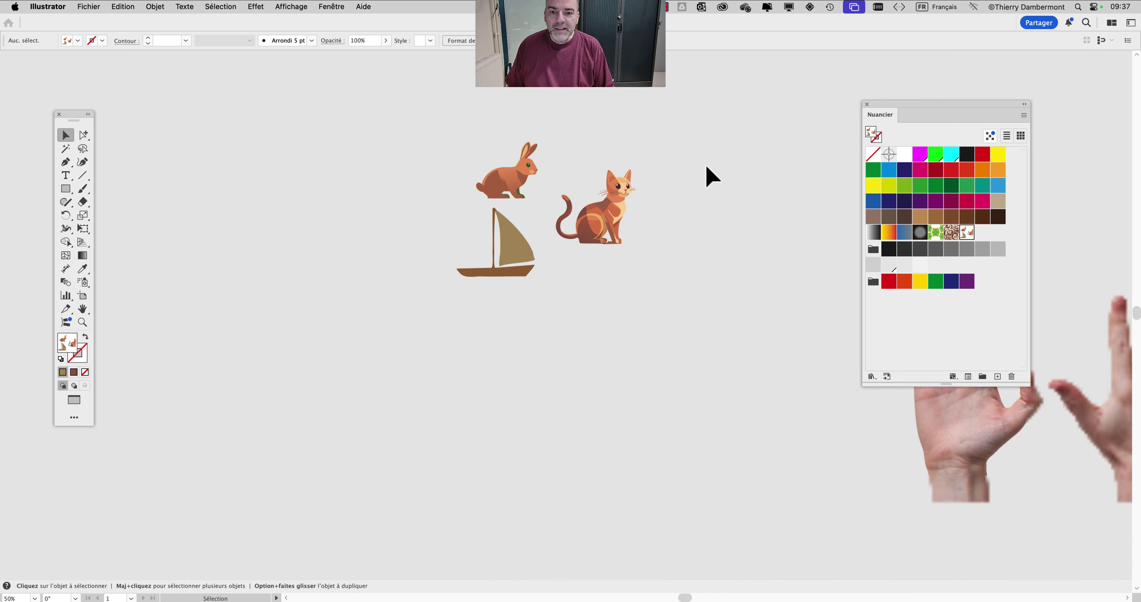
left_click_drag(695, 221, 366, 338)
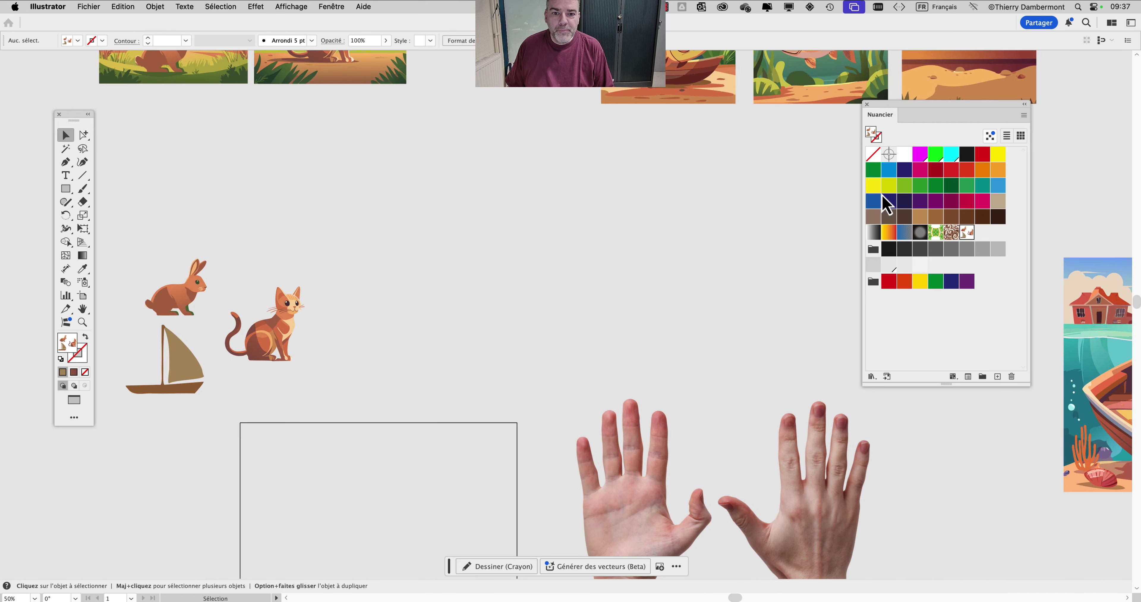
scroll(602, 252, "down", 3)
left_click_drag(527, 272, 783, 266)
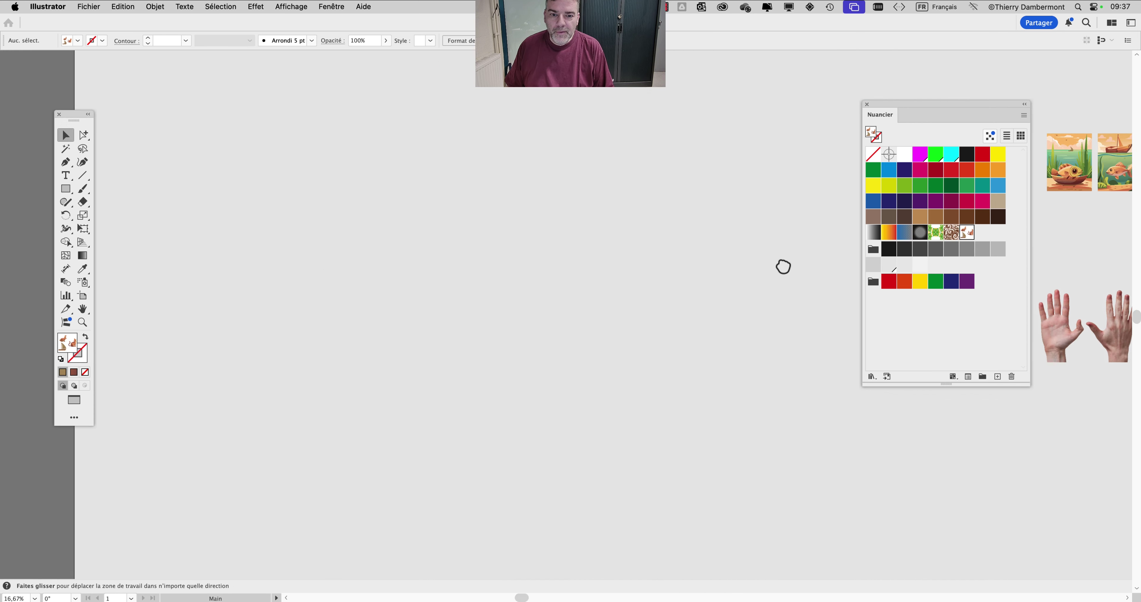
scroll(666, 266, "up", 1)
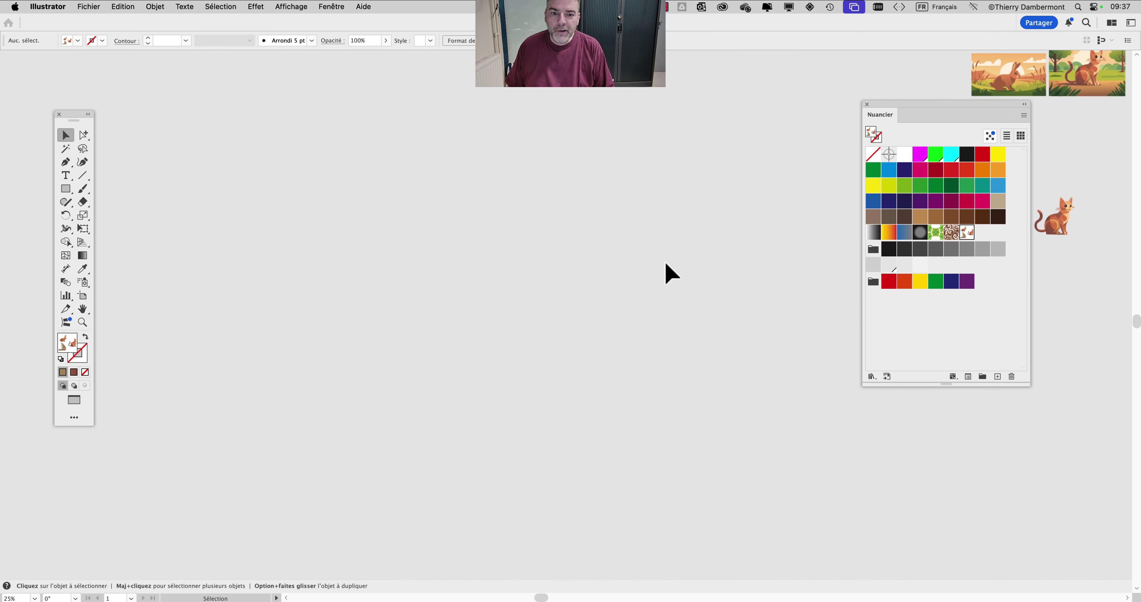
left_click_drag(1120, 213, 1085, 310)
scroll(339, 237, "right", 10)
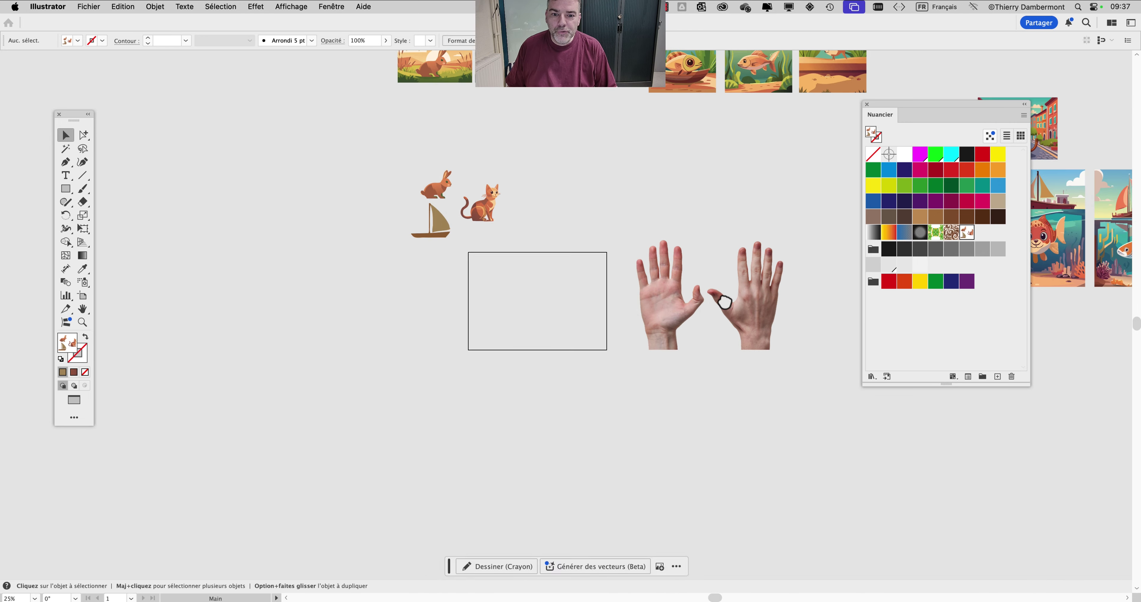
scroll(440, 267, "up", 1)
scroll(440, 267, "down", 3)
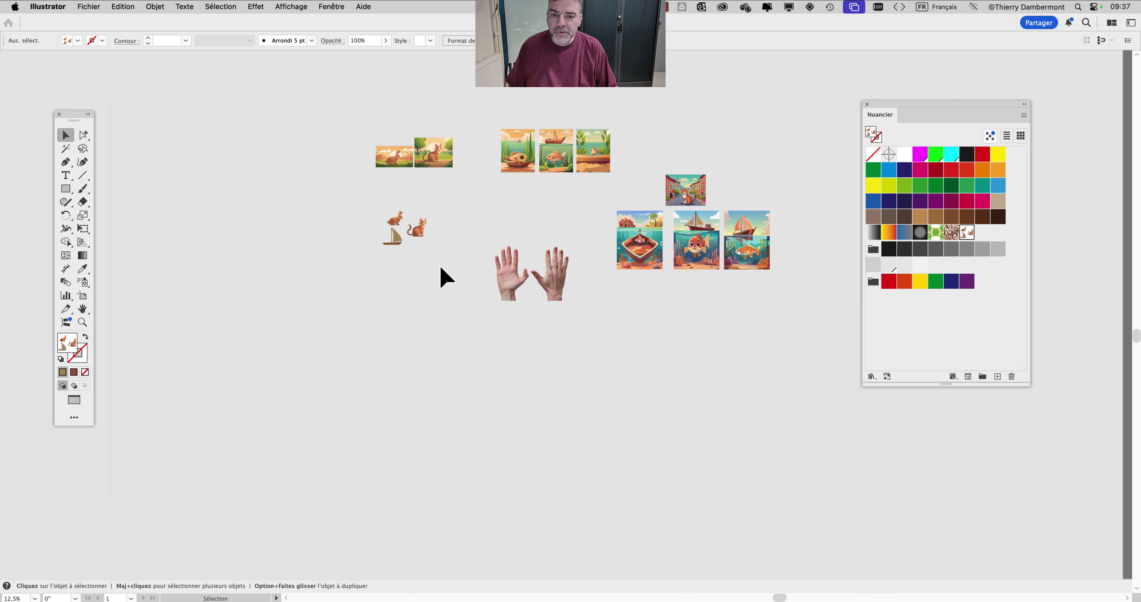
left_click_drag(521, 270, 1027, 271)
left_click_drag(843, 250, 629, 252)
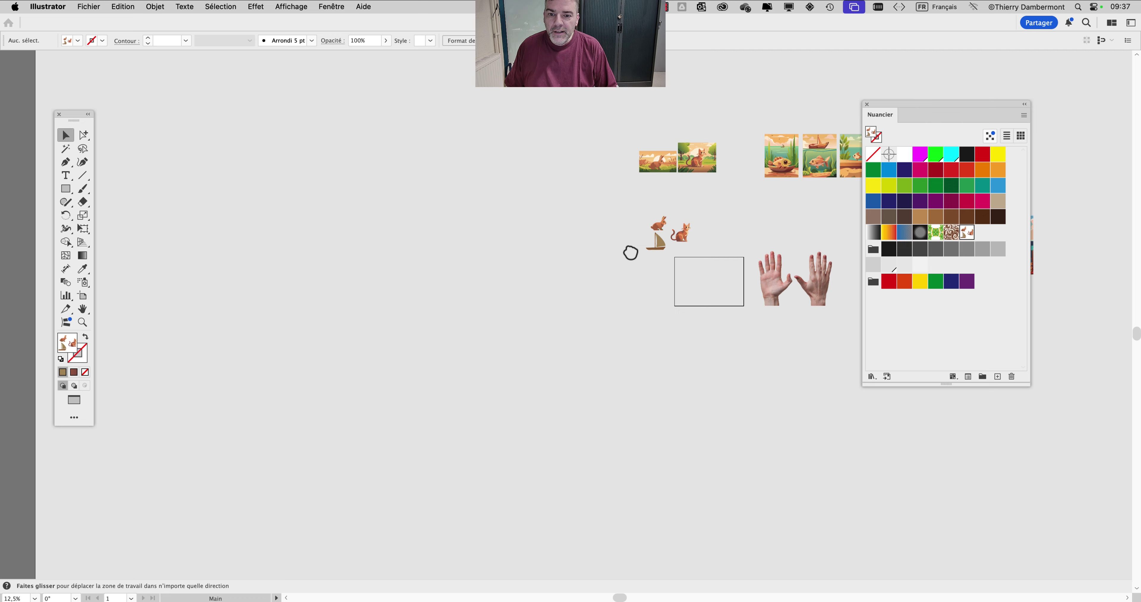
scroll(477, 257, "up", 1)
scroll(480, 266, "up", 1)
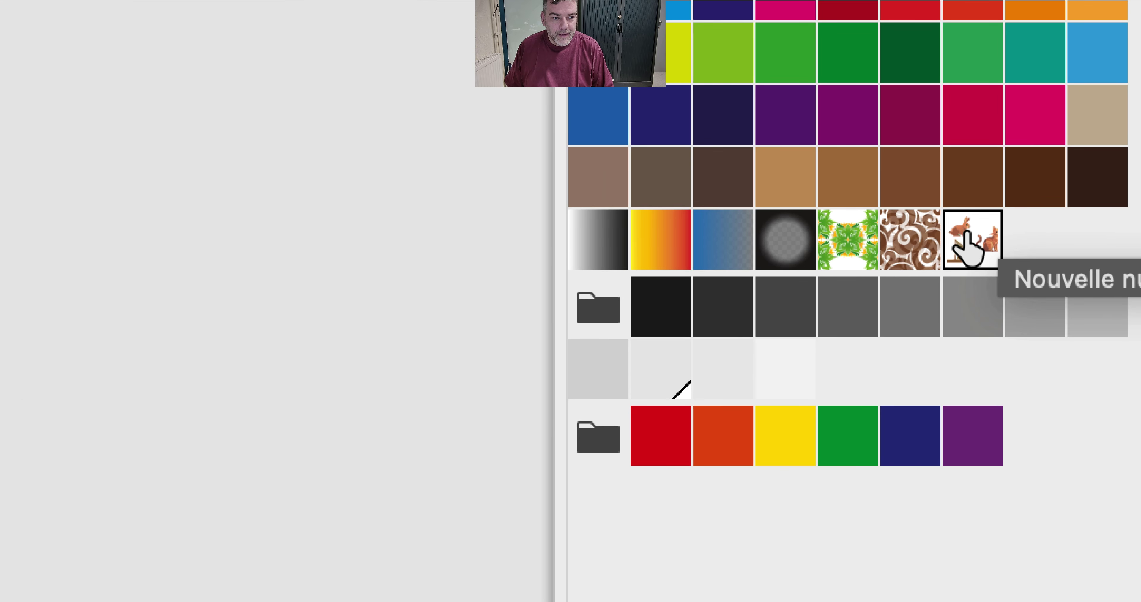
- Open the new rabbit, cat and sailboat pattern swatch for editing and move the floating panels clear of its tile
double_click(952, 225)
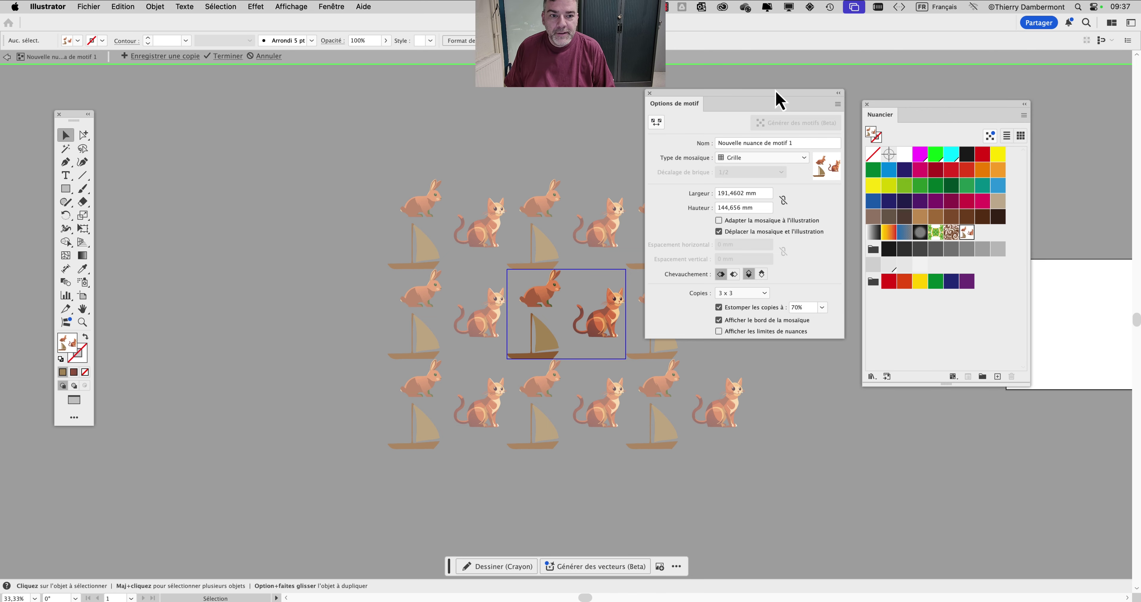
left_click_drag(776, 92, 309, 155)
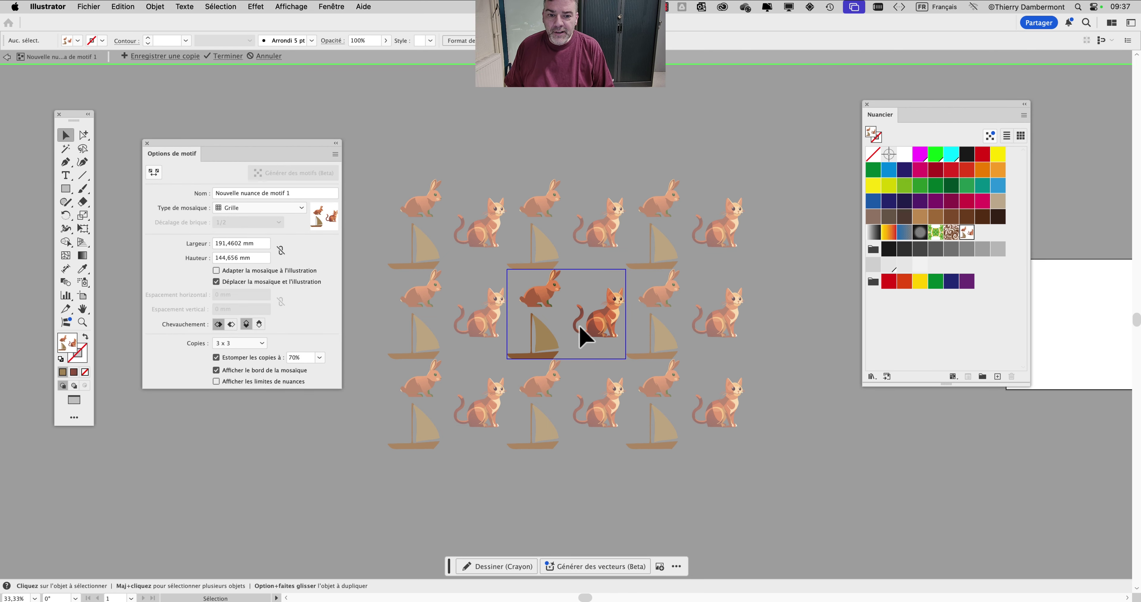
scroll(579, 326, "up", 3)
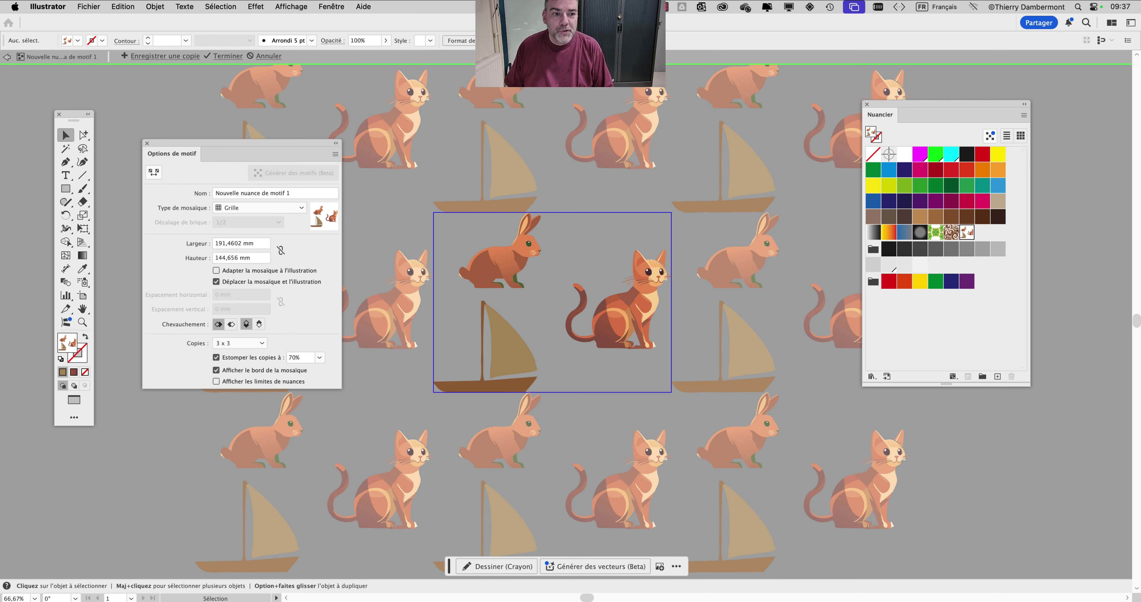
left_click_drag(890, 114, 949, 115)
- Shift the cat down and left within the pattern tile and move the rabbit onto the cat's lower body
left_click(608, 311)
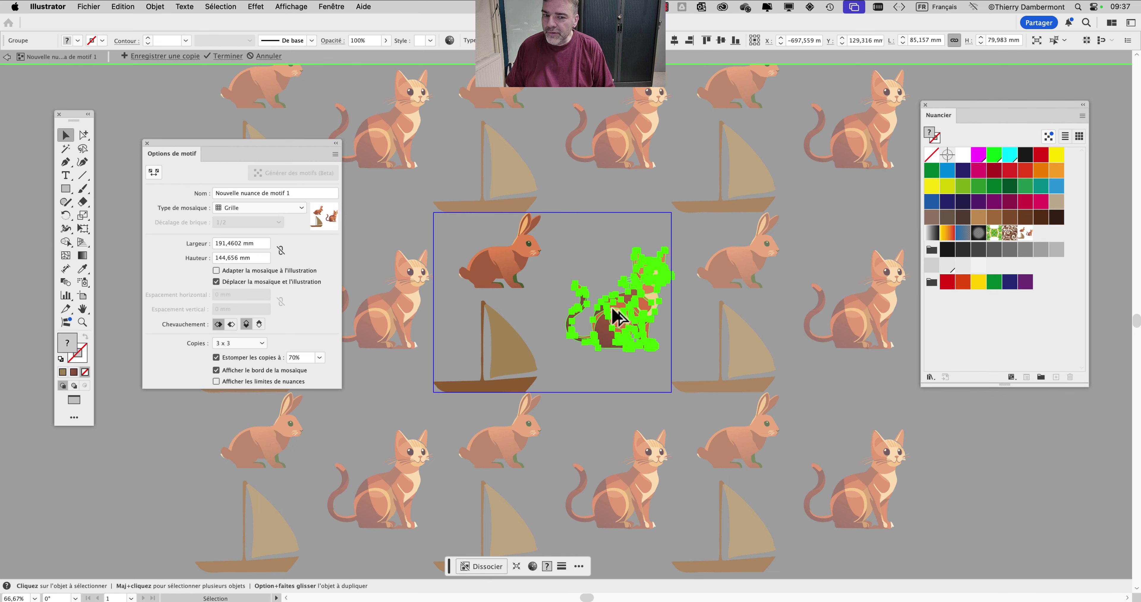
scroll(618, 317, "up", 2)
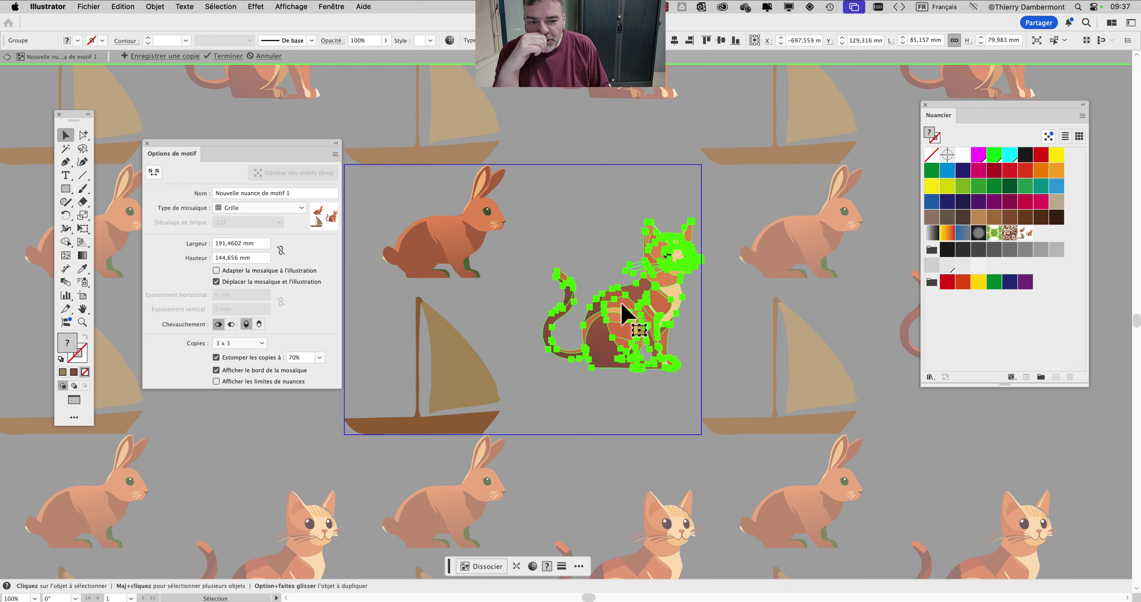
left_click_drag(622, 304, 597, 340)
left_click_drag(476, 259, 645, 376)
- Bring the rabbit to the front, offset it beside the cat's front legs, and shift both animals left over the sailboat
left_click(155, 6)
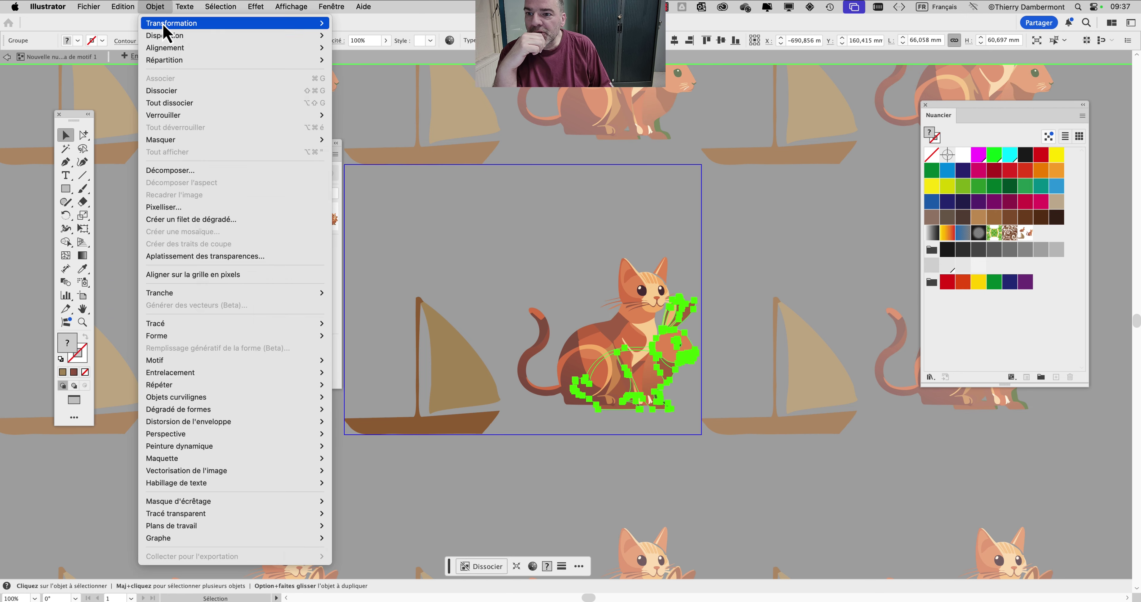
mouse_move(196, 39)
left_click(372, 38)
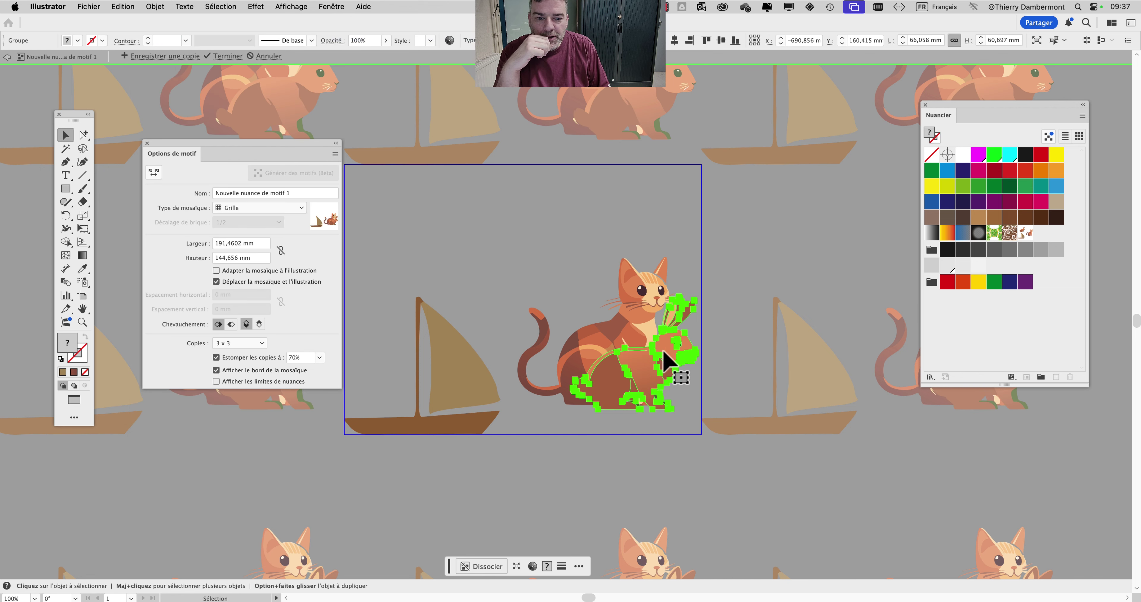
left_click_drag(673, 354, 726, 371)
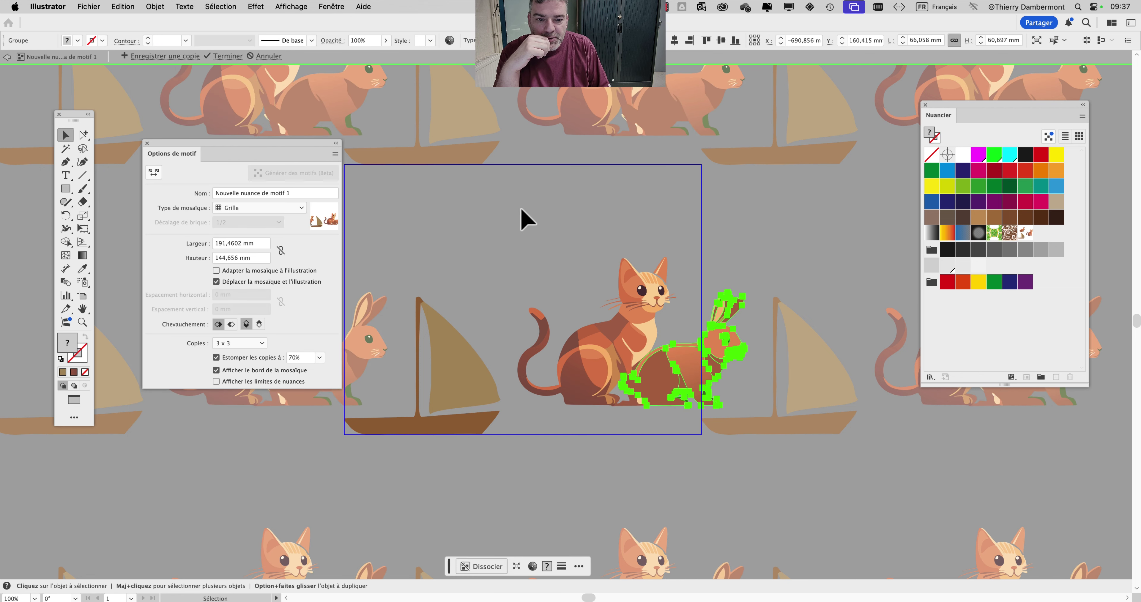
left_click_drag(524, 218, 611, 370)
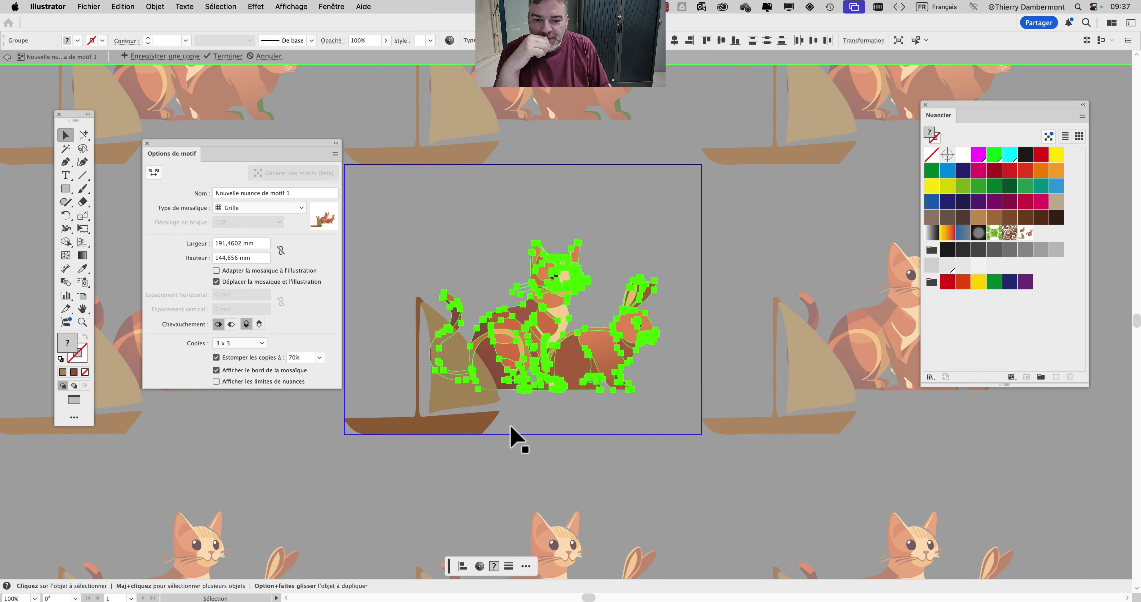
- Send the sailboat to the back and move it up behind the cat in the pattern tile
left_click(448, 428)
left_click(155, 7)
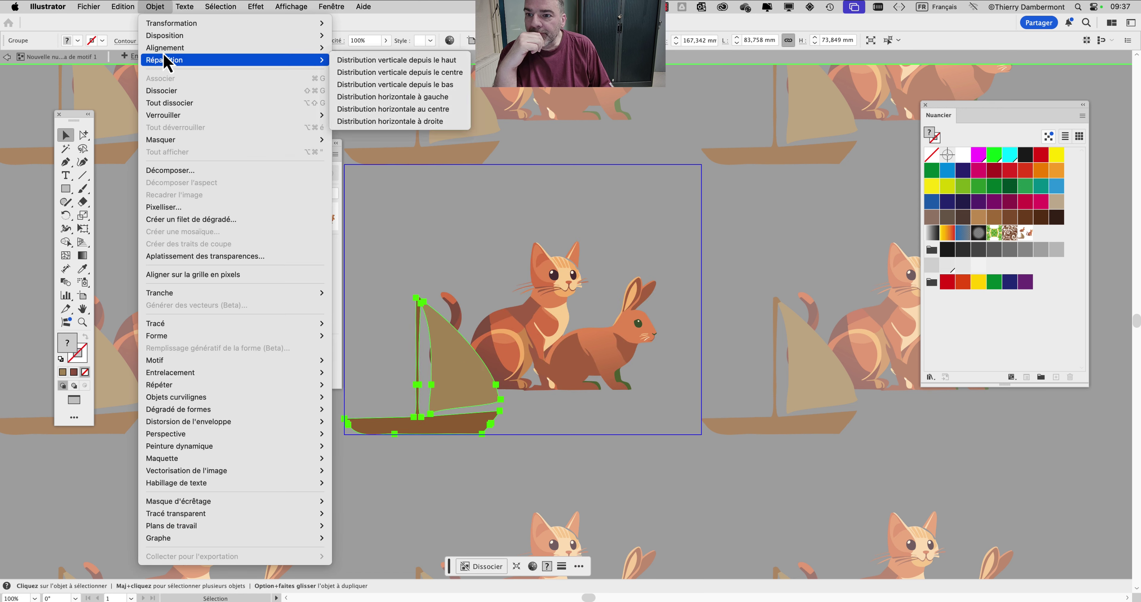
mouse_move(235, 36)
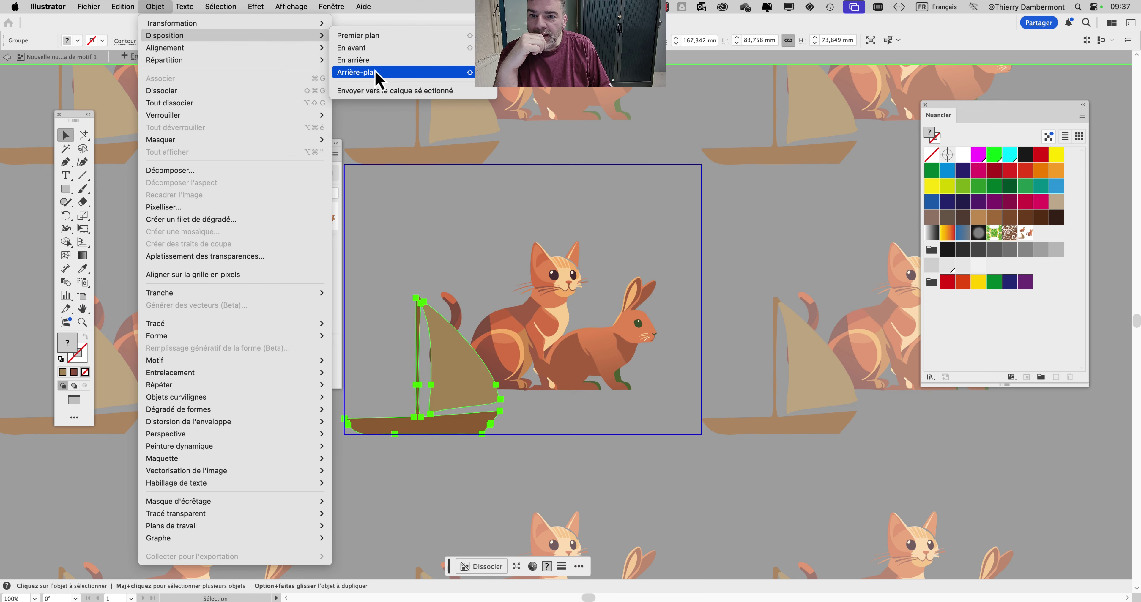
left_click(357, 73)
left_click_drag(471, 432, 496, 377)
left_click(545, 429)
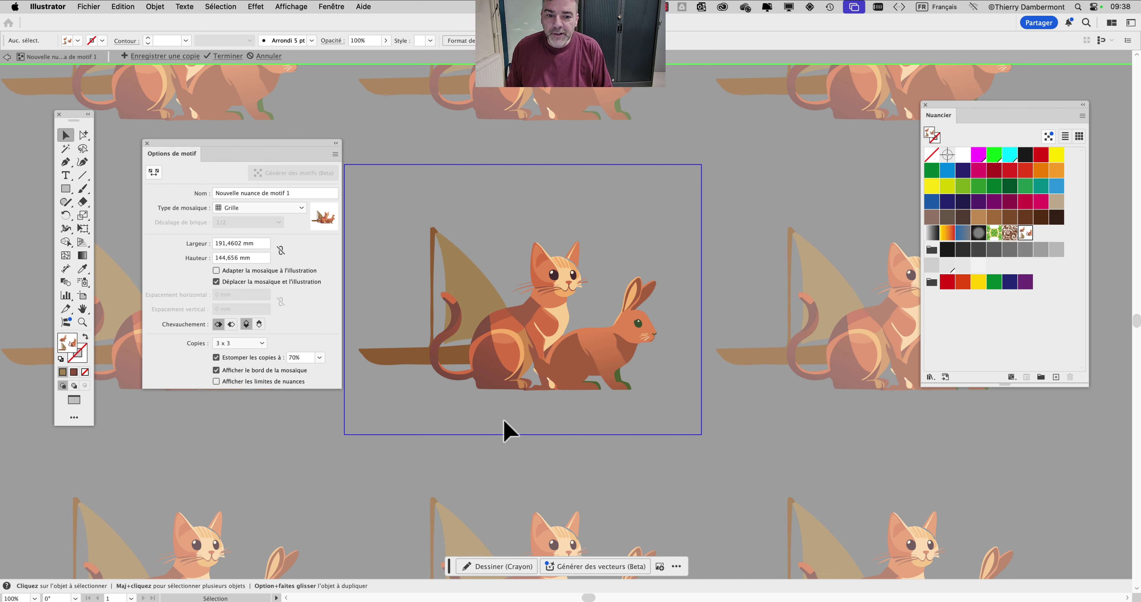
scroll(504, 430, "down", 1)
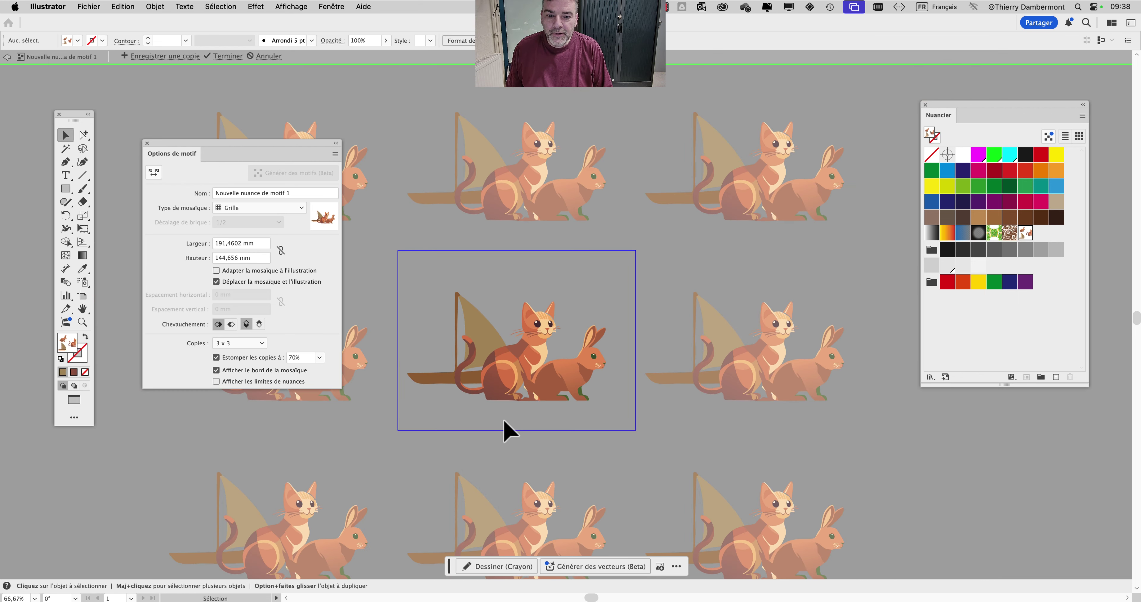
key("super+a")
left_click(592, 419)
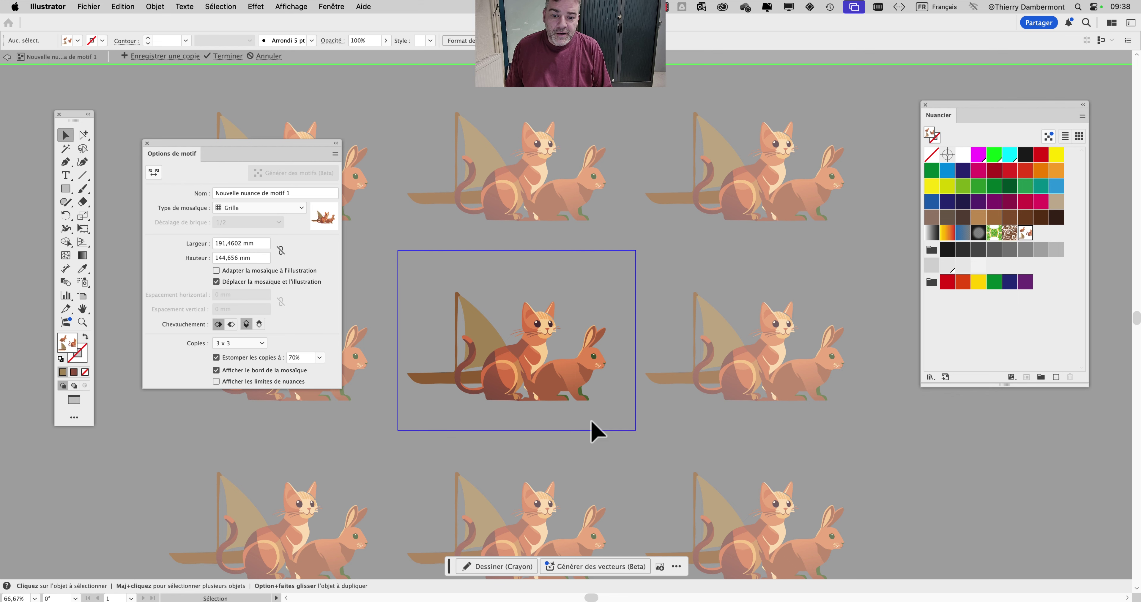
mouse_move(585, 388)
left_mouse_down()
mouse_move(613, 381)
mouse_move(580, 380)
left_mouse_up()
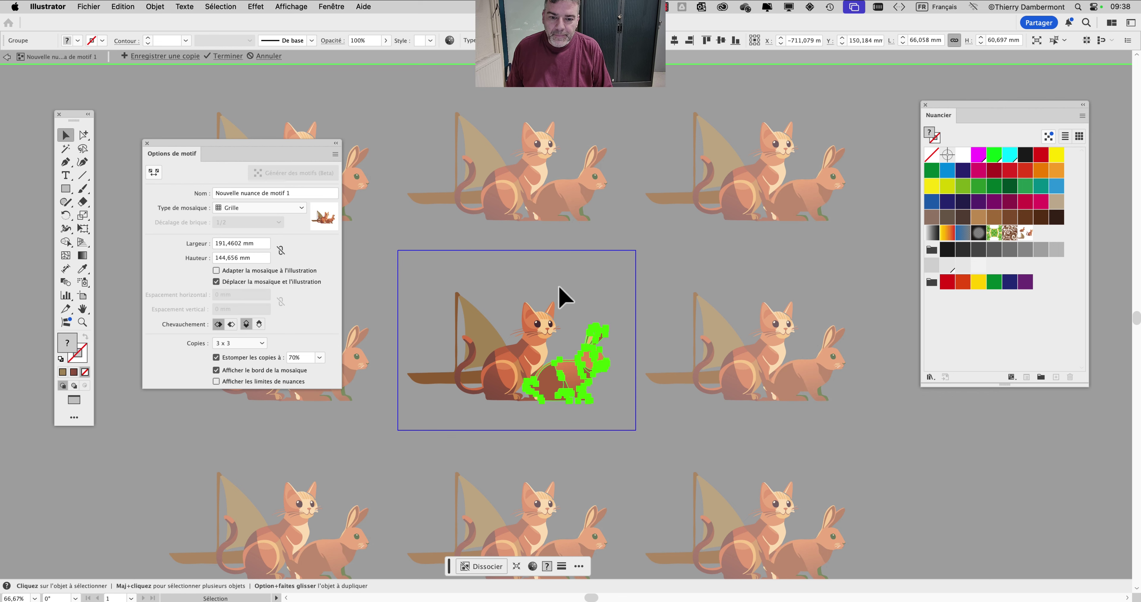
left_click(564, 297)
scroll(571, 384, "up", 3)
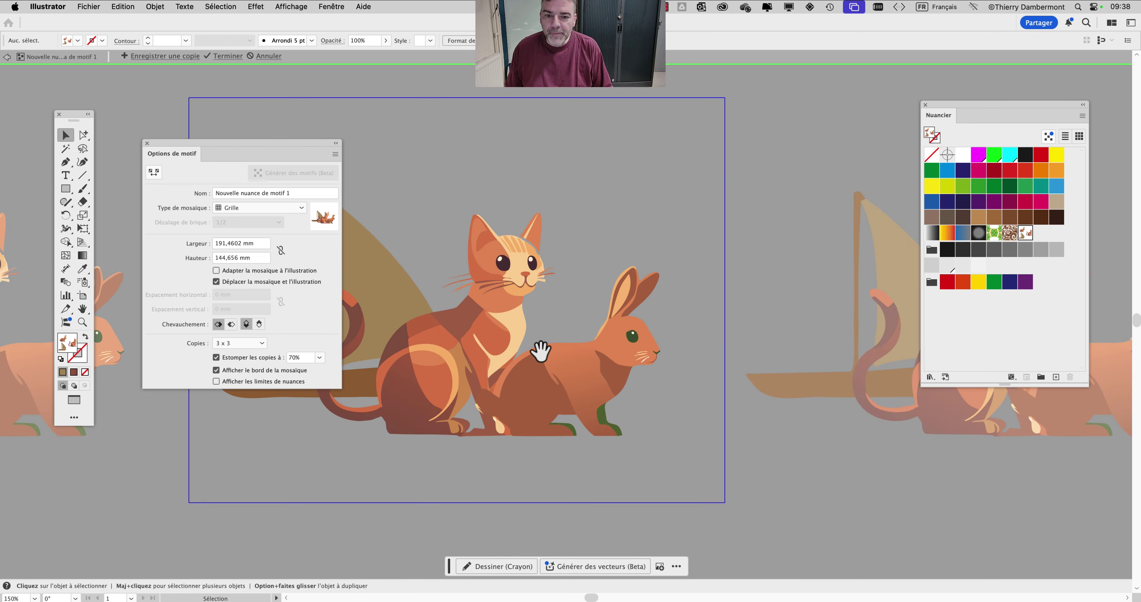
- Save a copy of the current pattern under the name "Nouveau motif"
left_click_drag(540, 350, 658, 343)
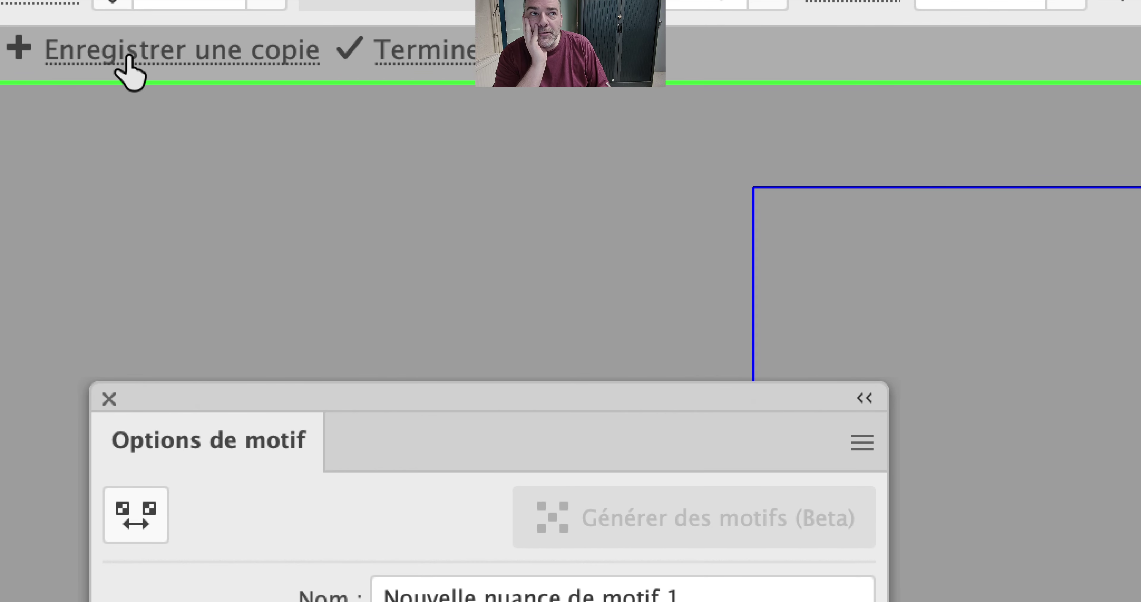
left_click(129, 67)
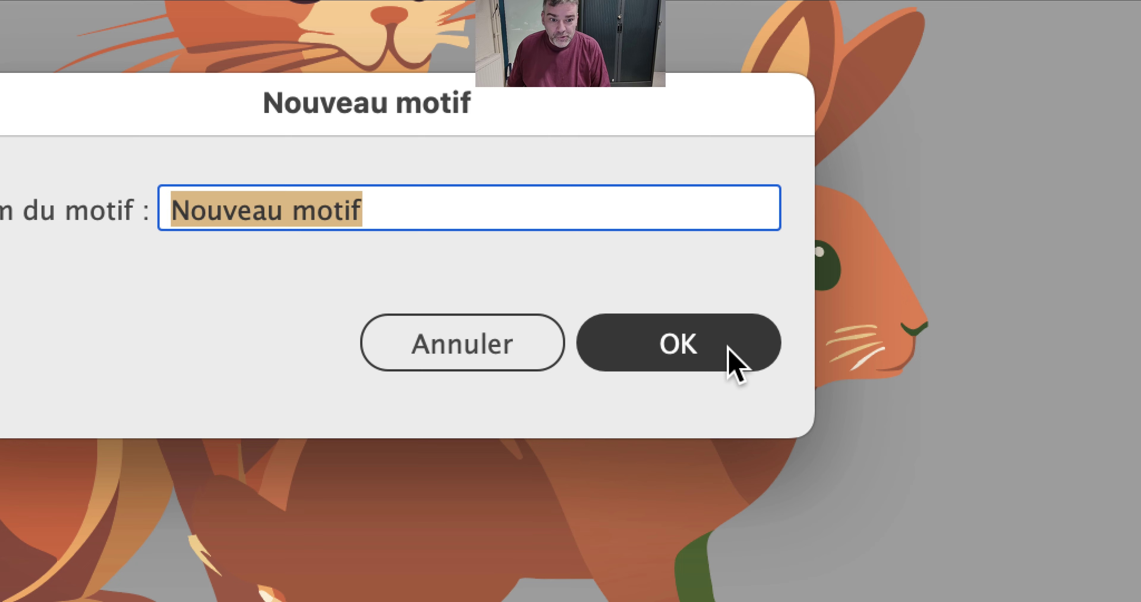
left_click(733, 360)
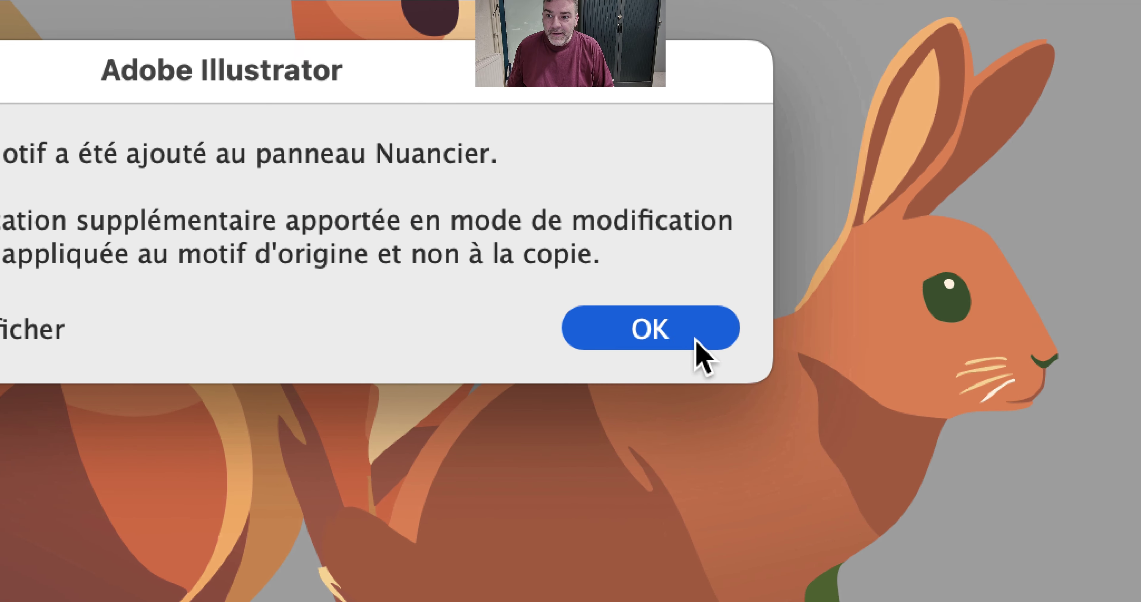
left_click(699, 347)
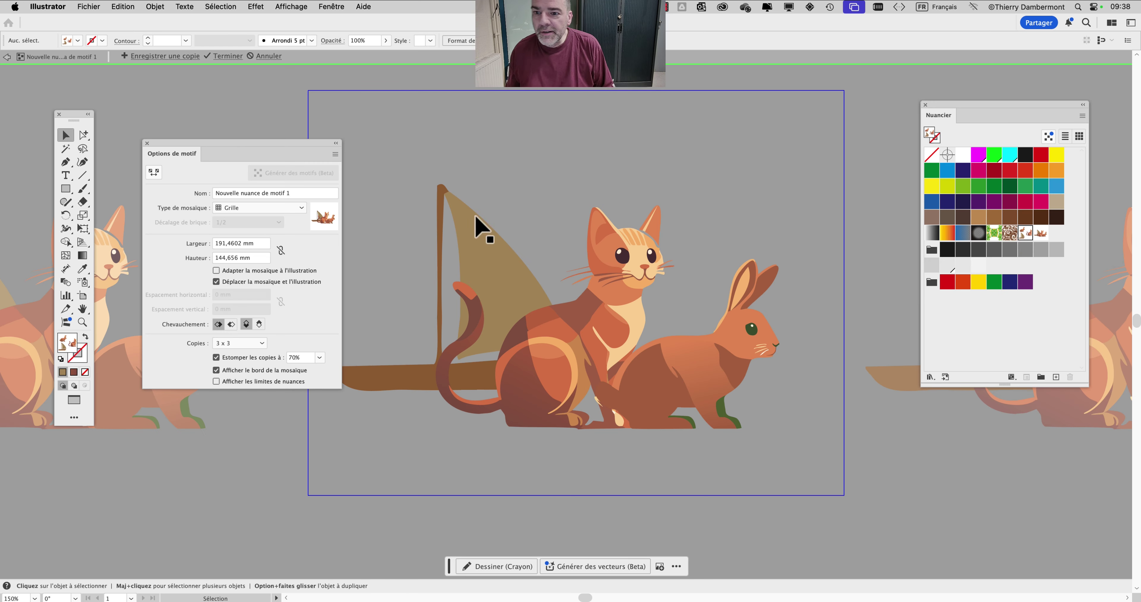
- Move the rabbit slightly down and left so that it overlaps the cat's front legs in the pattern tile
left_click_drag(282, 146, 277, 160)
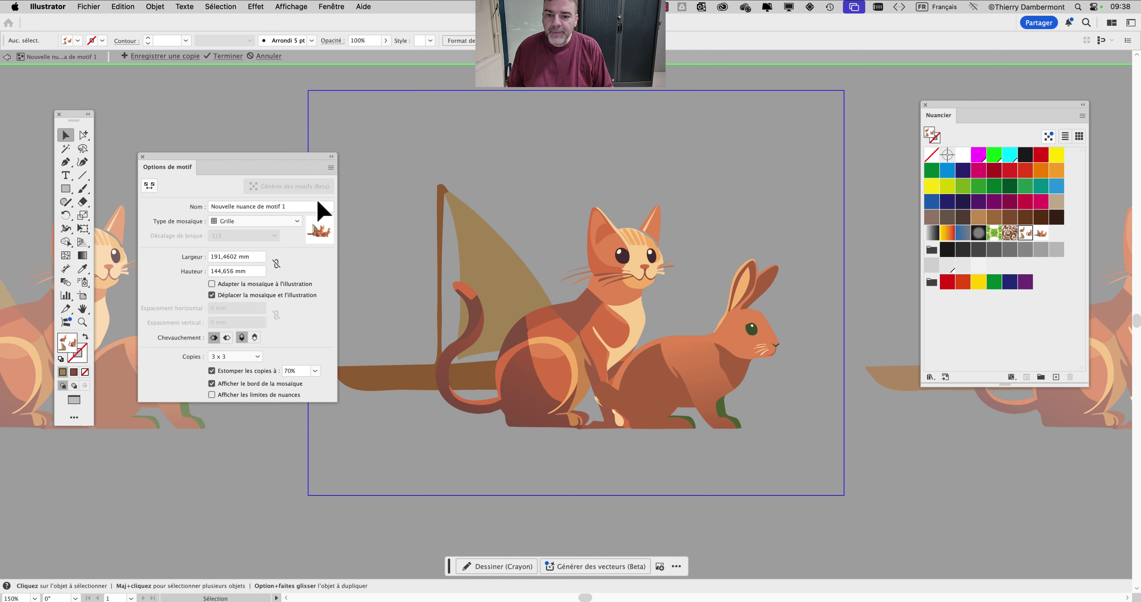
scroll(470, 279, "down", 2)
scroll(549, 271, "left", 3)
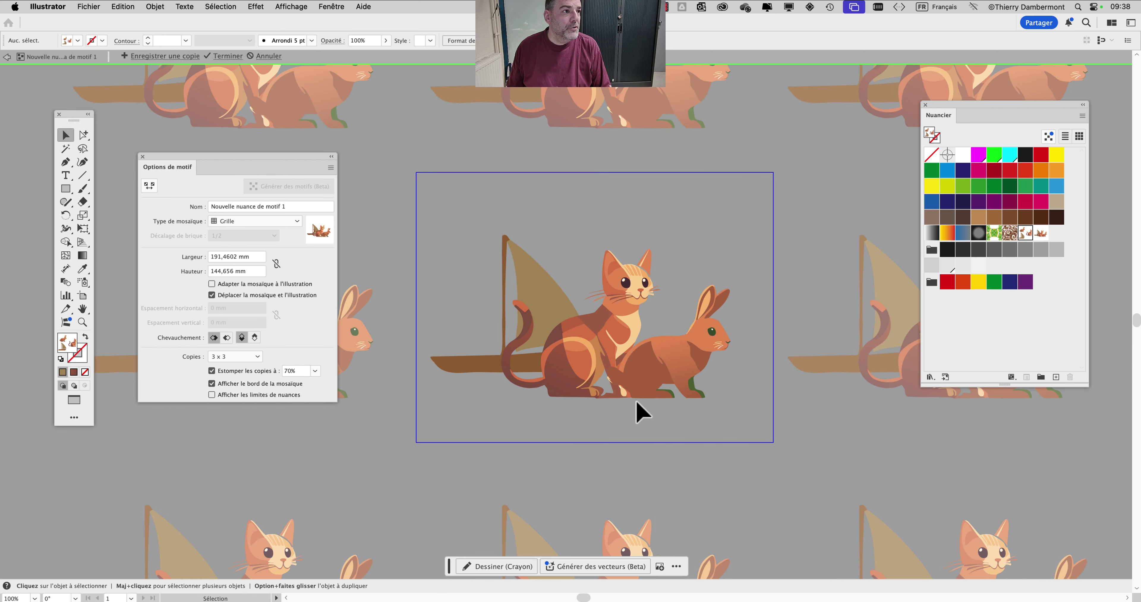
left_click(666, 379)
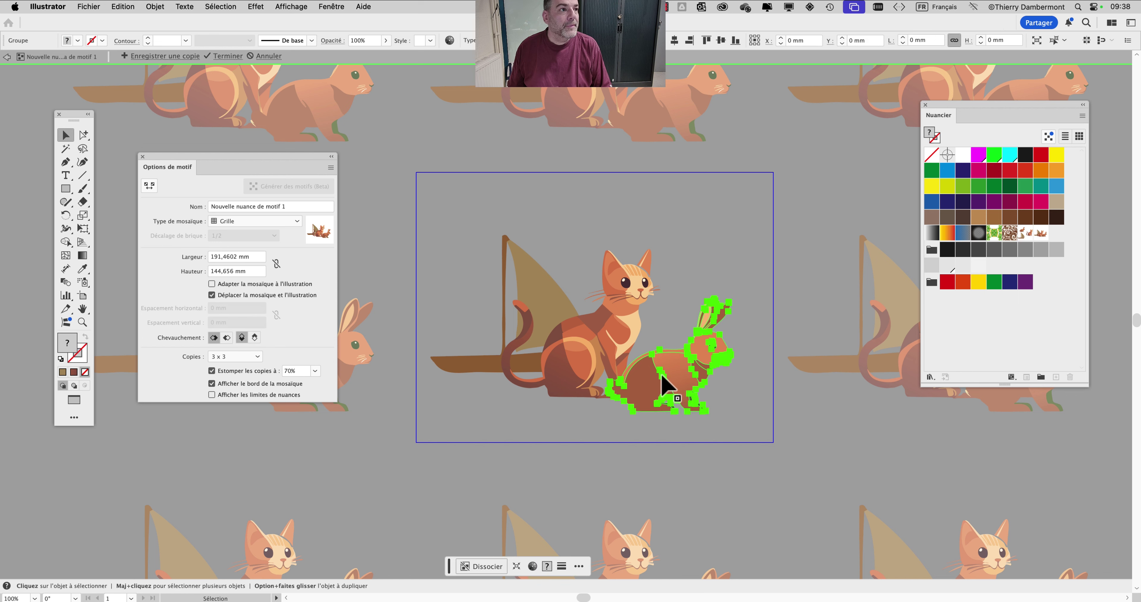
left_click_drag(660, 380, 645, 380)
scroll(657, 374, "up", 3)
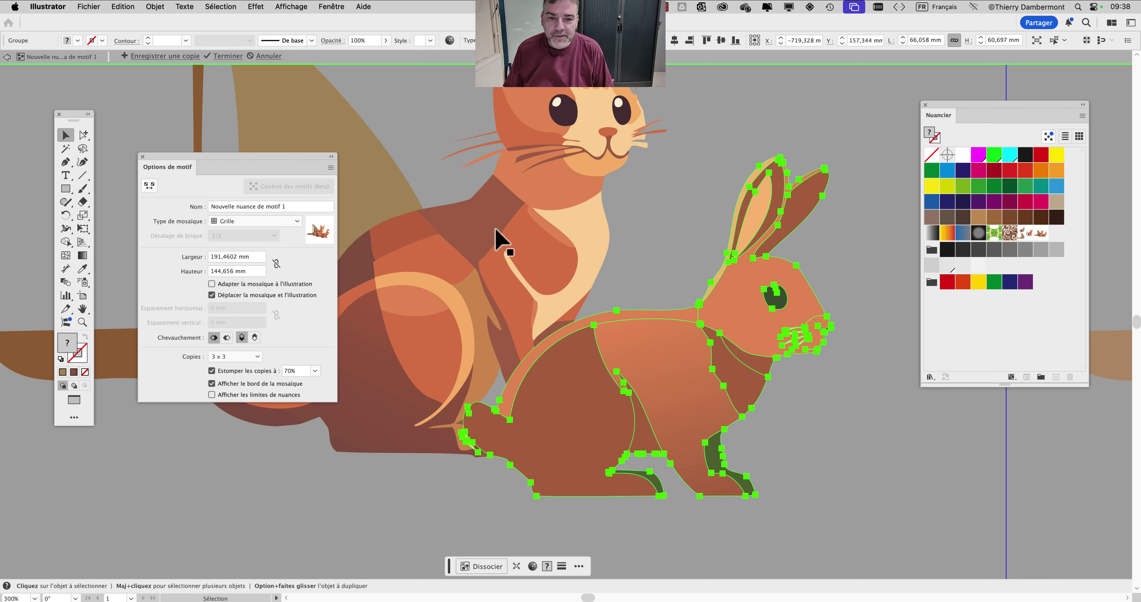
left_click(834, 250)
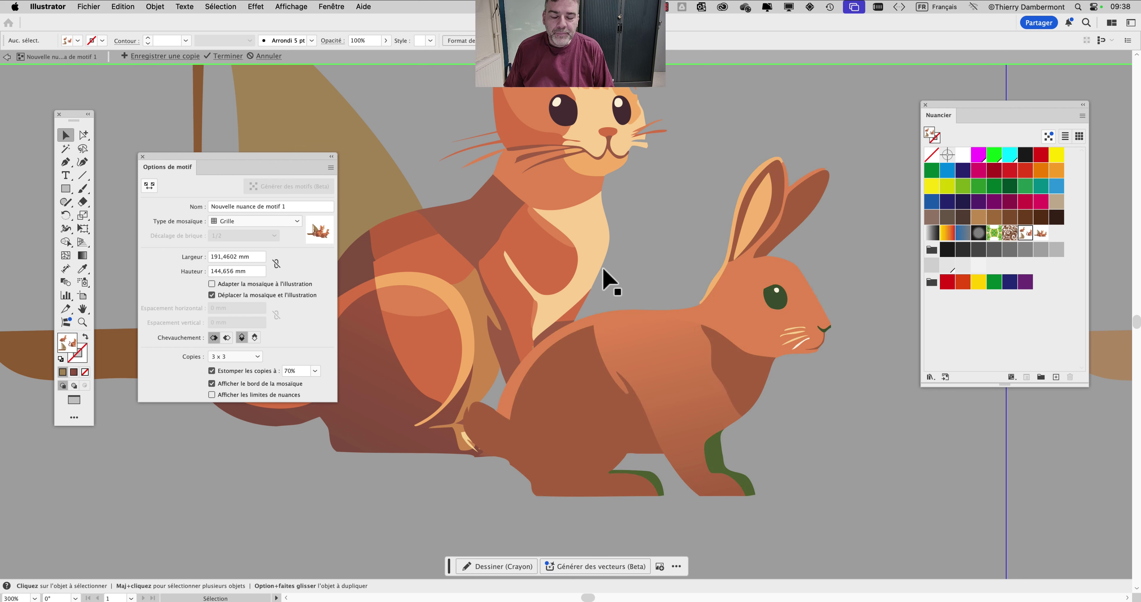
- Open the advanced artwork recolouring for the rabbit and switch its colour controls to global adjustment
left_click(710, 353)
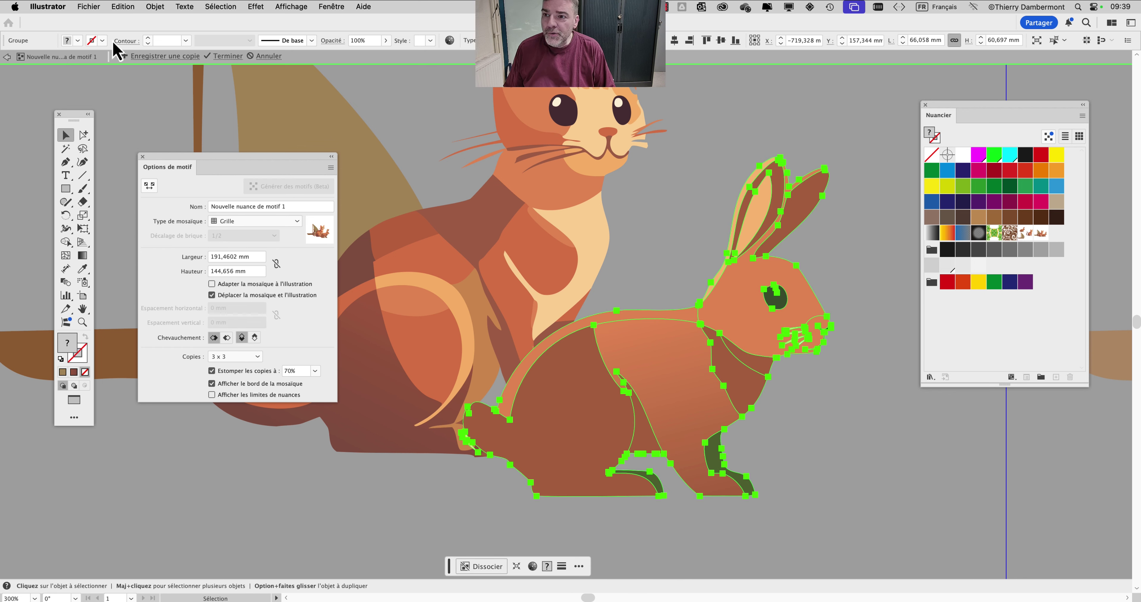
left_click(124, 7)
mouse_move(162, 227)
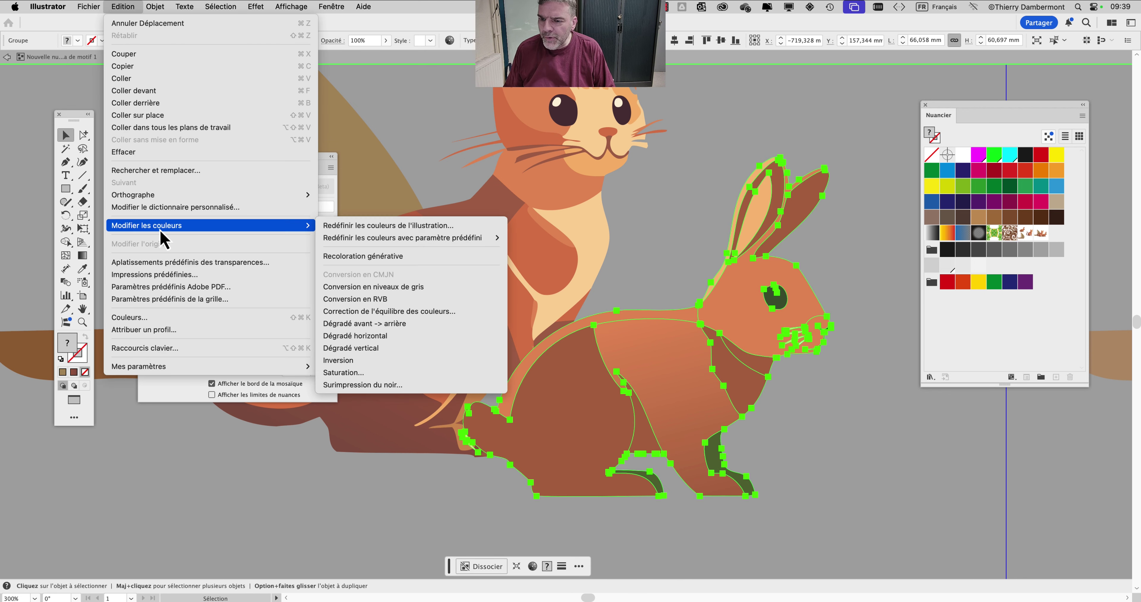
left_click(375, 226)
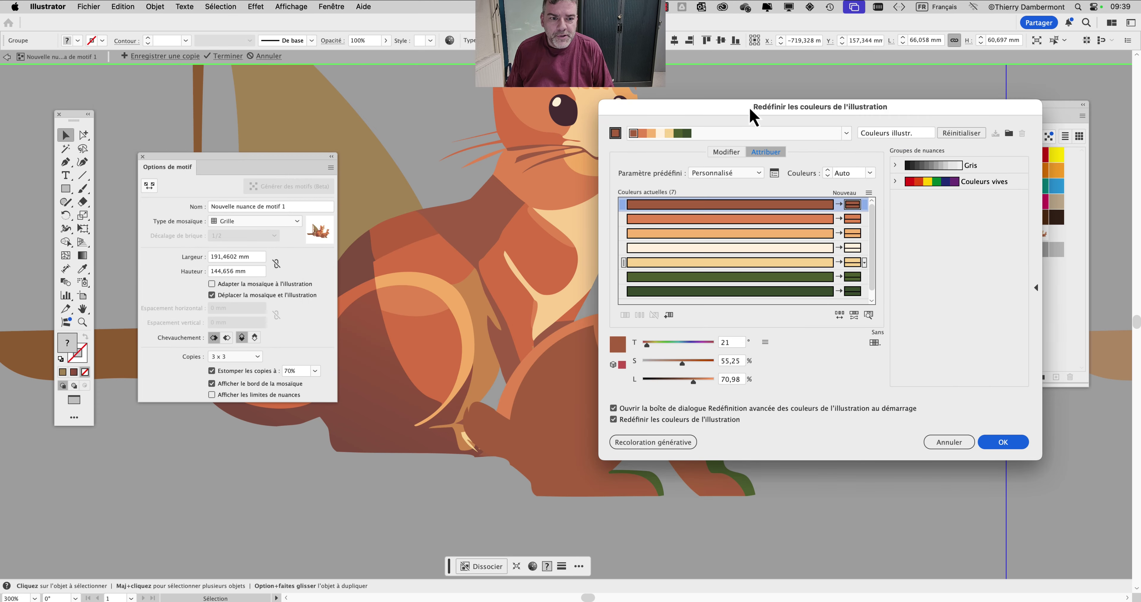
left_click_drag(753, 113, 979, 72)
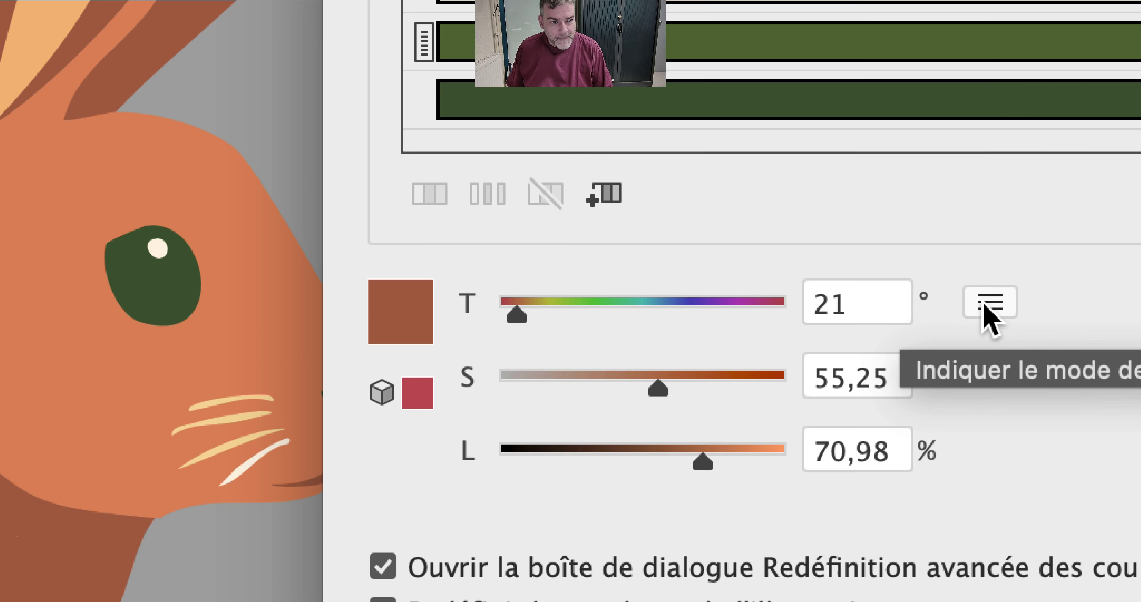
left_click(984, 303)
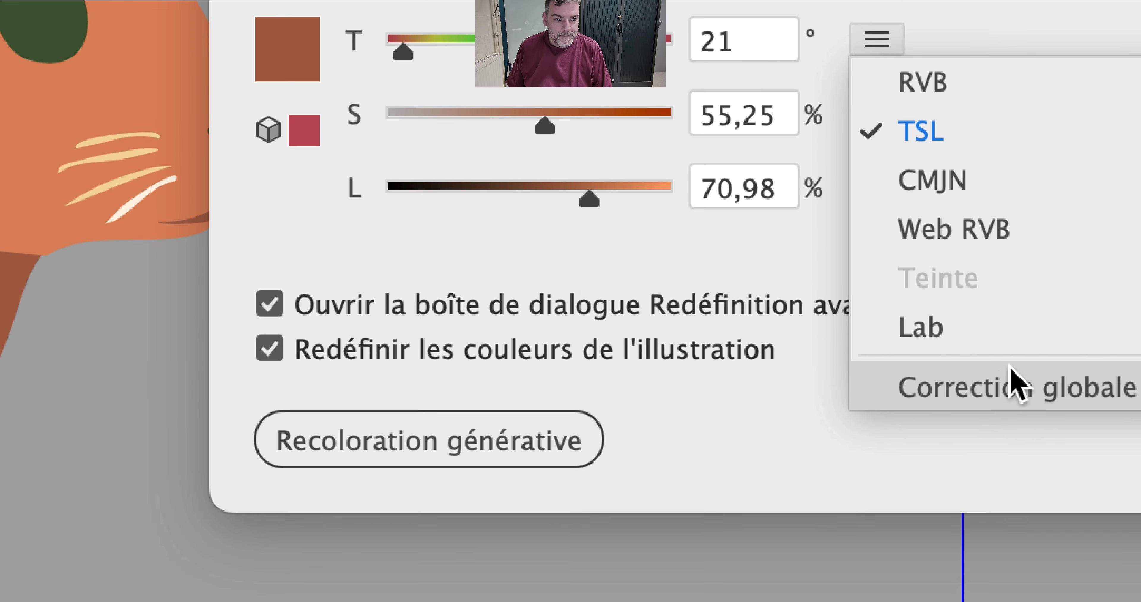
left_click(1014, 384)
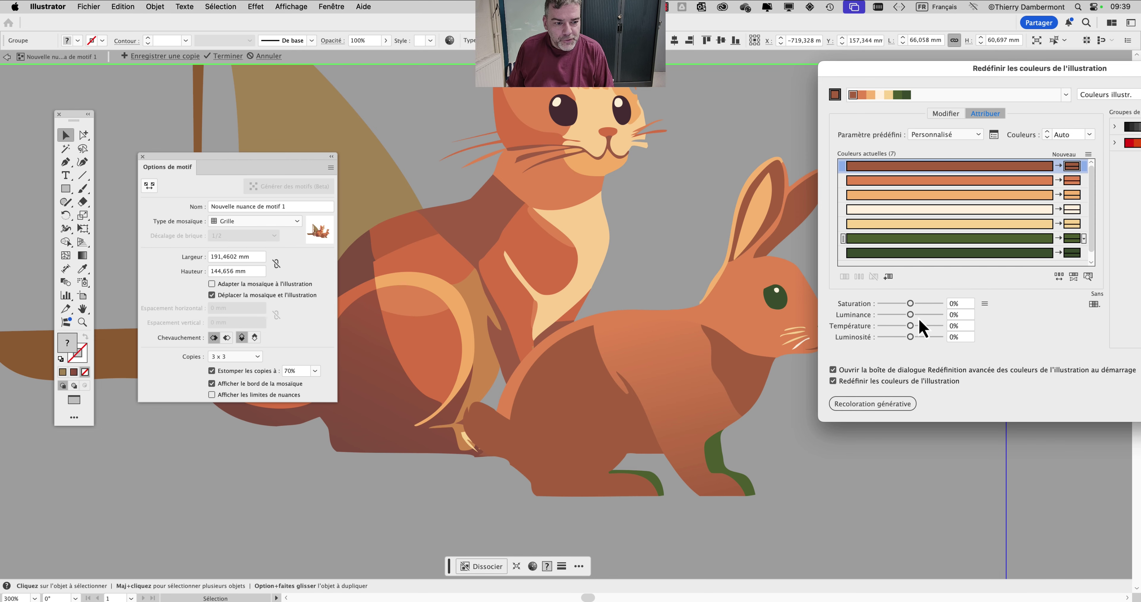
- Recolour the rabbit with saturation -61% and temperature -11%, and apply the change
left_click(919, 326)
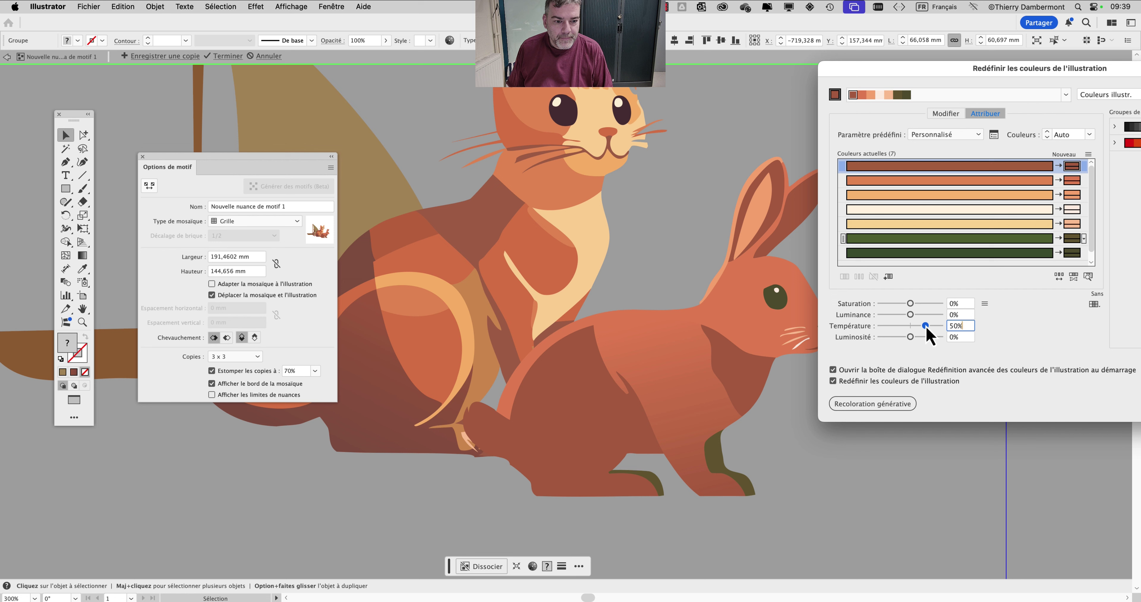
mouse_move(919, 328)
left_mouse_down()
mouse_move(858, 330)
mouse_move(927, 333)
mouse_move(909, 326)
left_mouse_up()
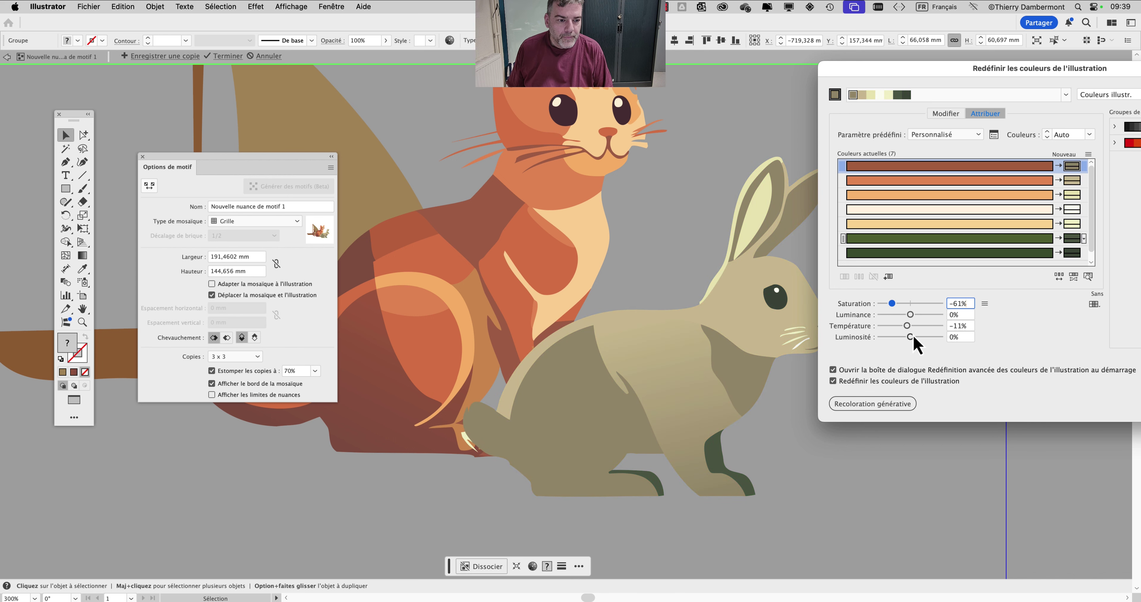
left_click_drag(930, 73, 687, 75)
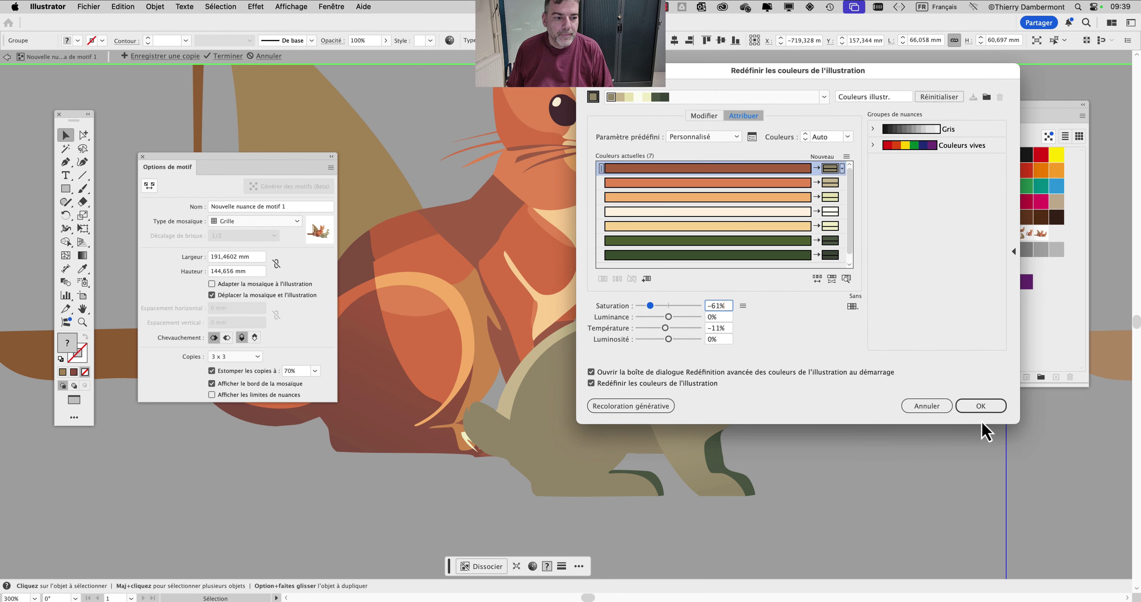
left_click(972, 410)
left_click(786, 413)
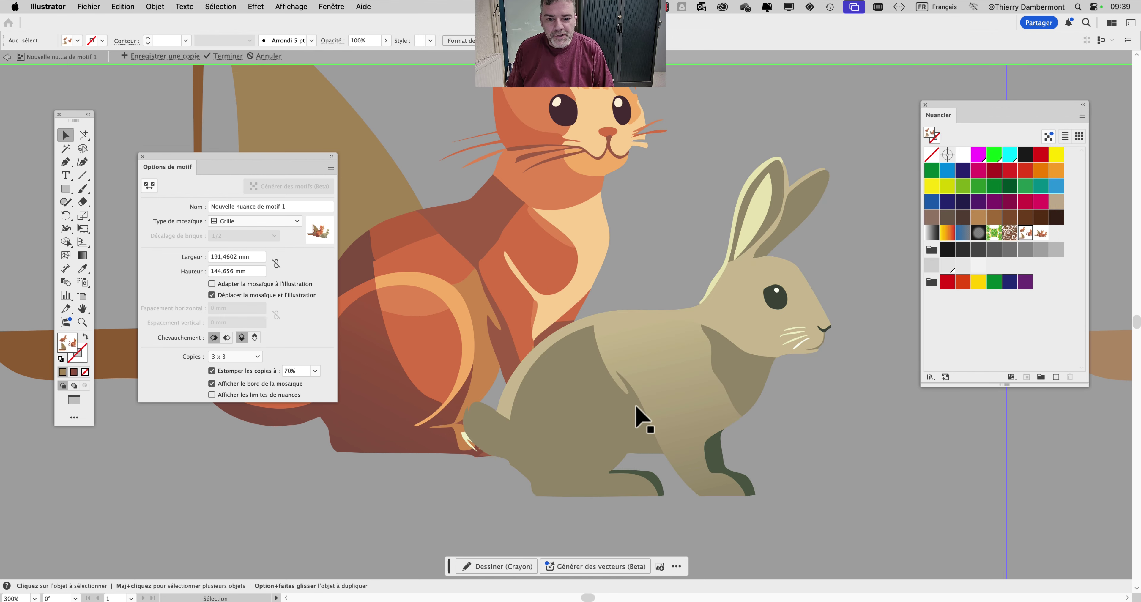
- Shift the recoloured rabbit slightly up and left over the cat and save a copy of the pattern as "Nouveau motif 2"
key("super+minus")
left_click_drag(619, 410, 598, 393)
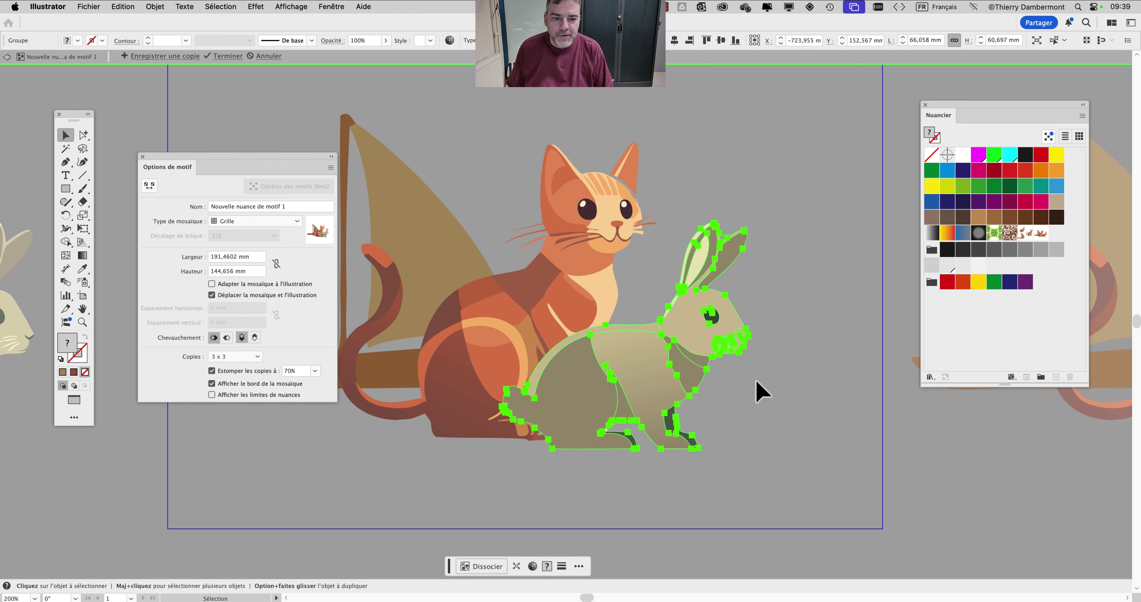
key("super")
left_click(162, 59)
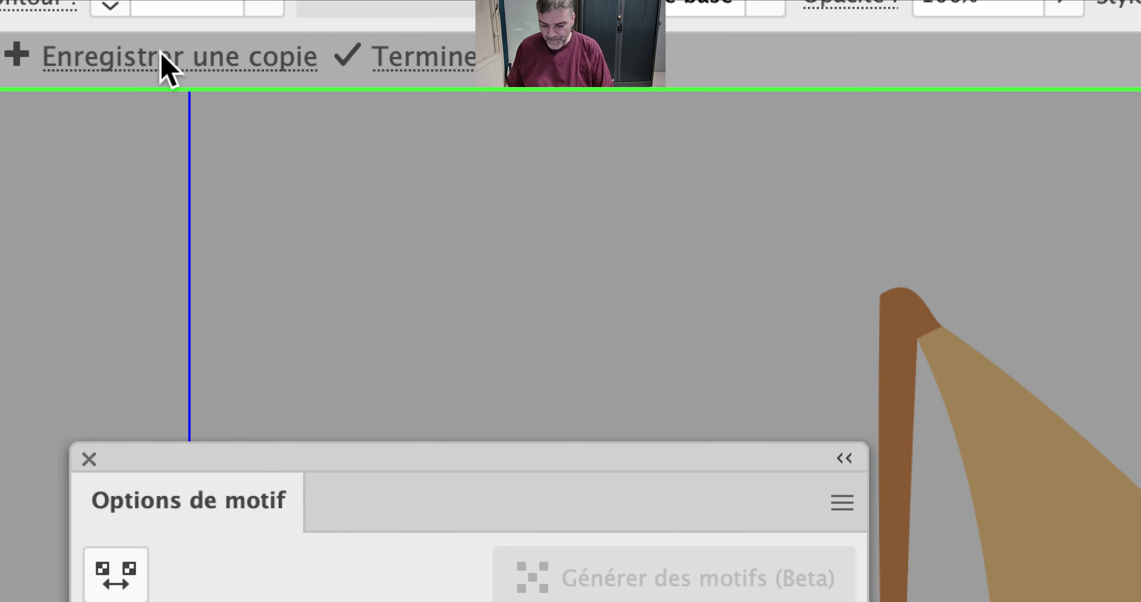
left_click(718, 350)
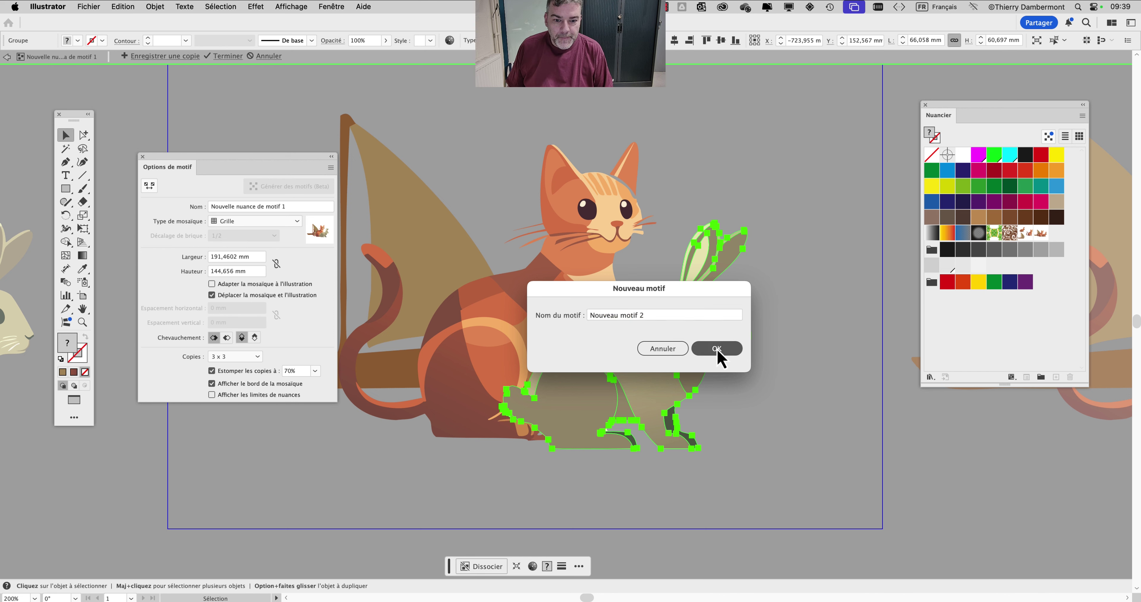
left_click(677, 337)
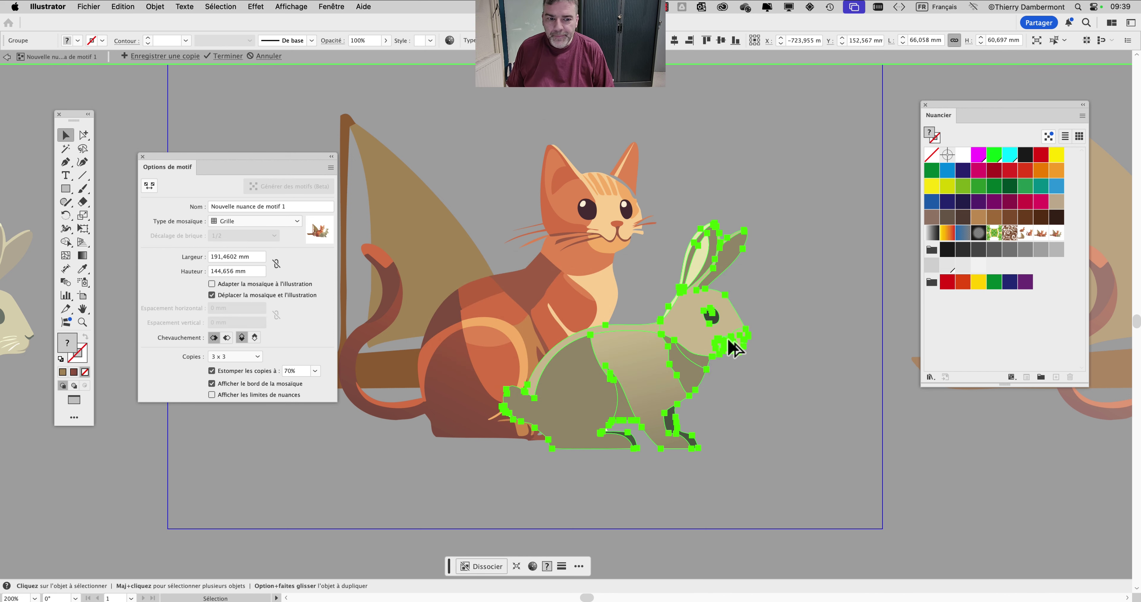
- Exclude the rabbit's eye and its highlight from the selection, keeping the rabbit's other shapes selected
scroll(733, 348, "up", 5)
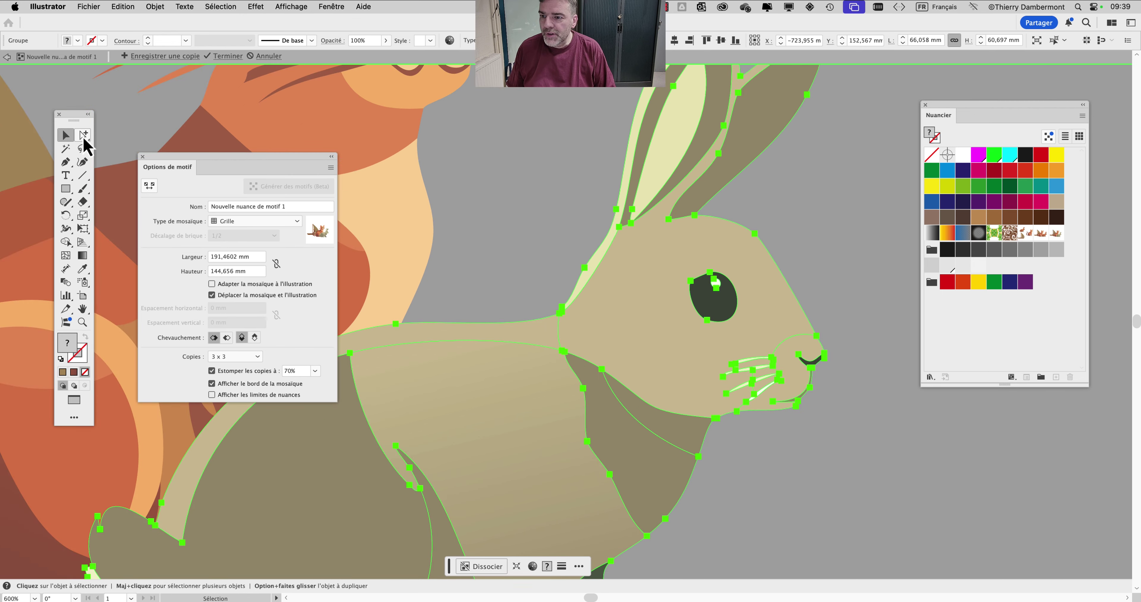
left_click(83, 135)
left_click(718, 303)
left_click(716, 287)
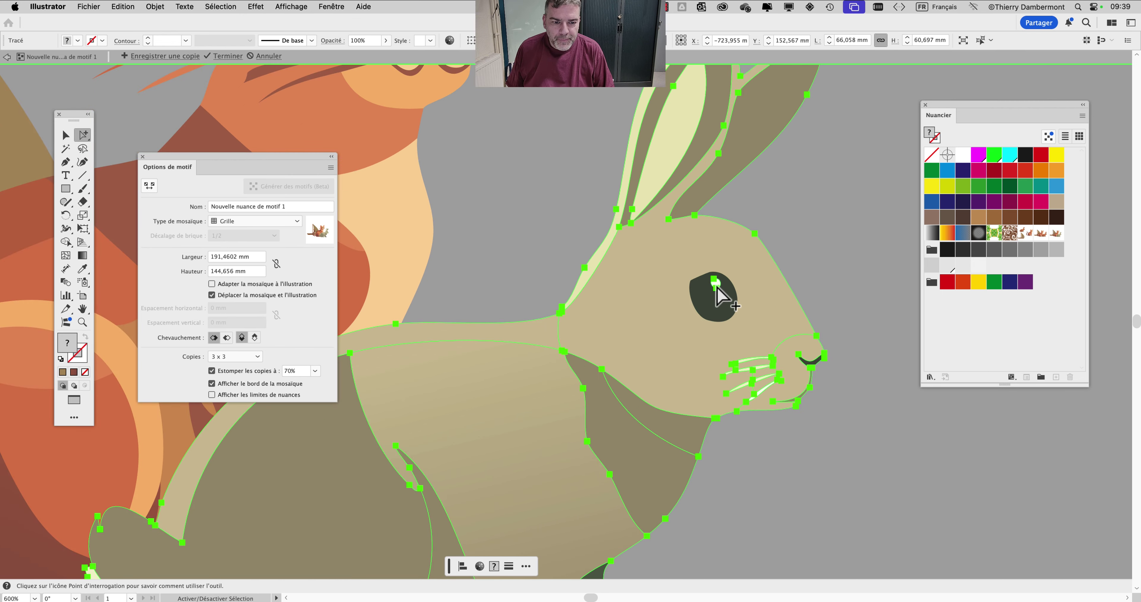
scroll(716, 286, "up", 5)
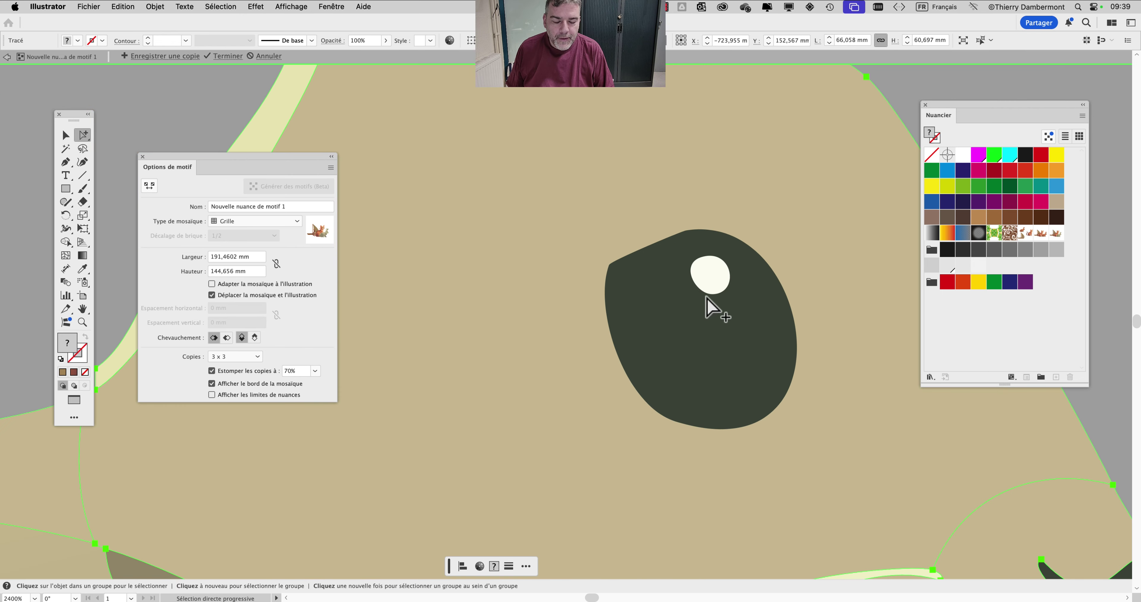
scroll(708, 325, "down", 3)
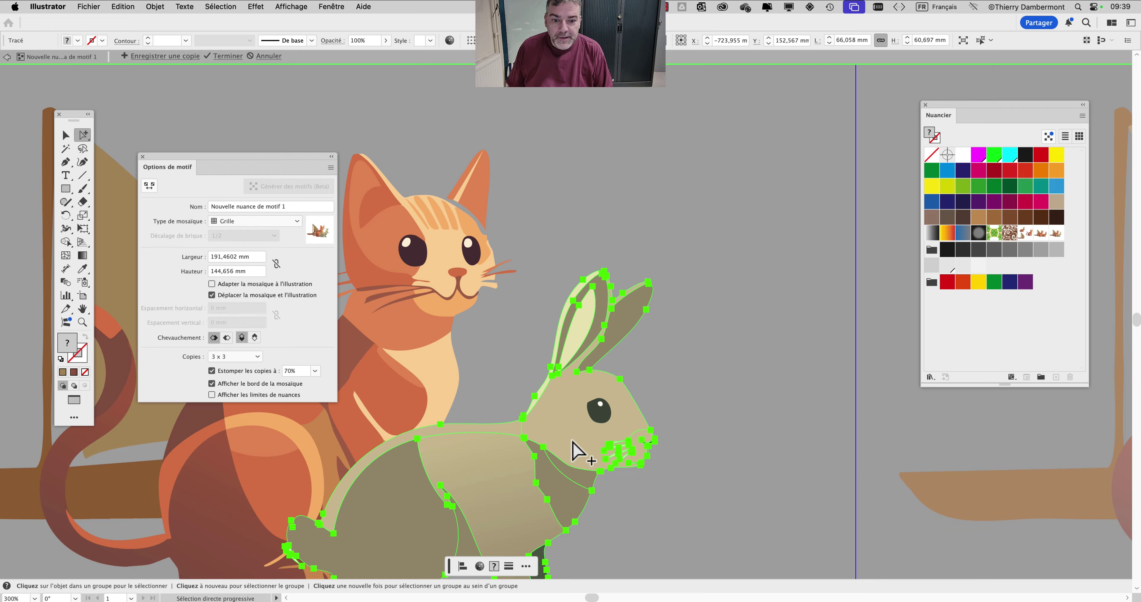
scroll(572, 452, "down", 5)
scroll(571, 451, "left", 4)
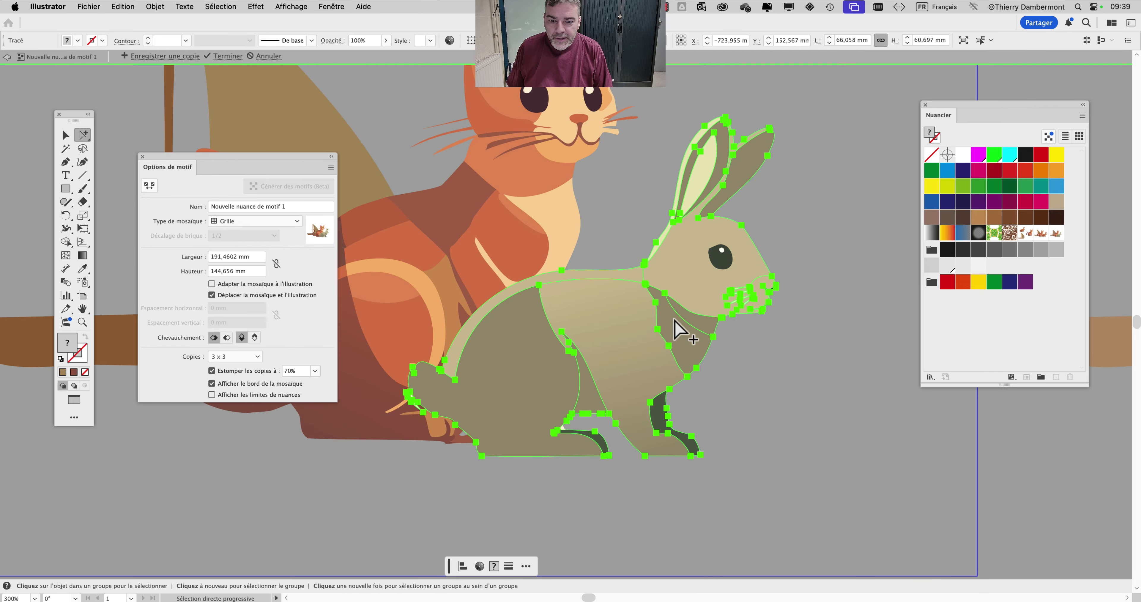
- Try a dark blue 1 pt stroke on the rabbit's selected shapes and remove it again
left_click(71, 360)
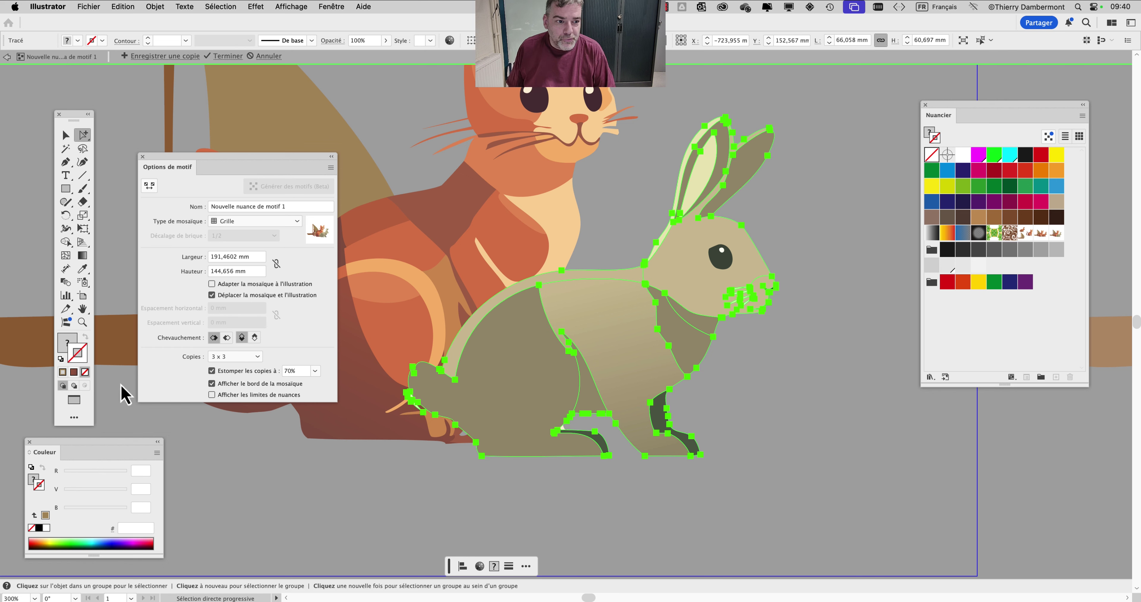
left_click(962, 170)
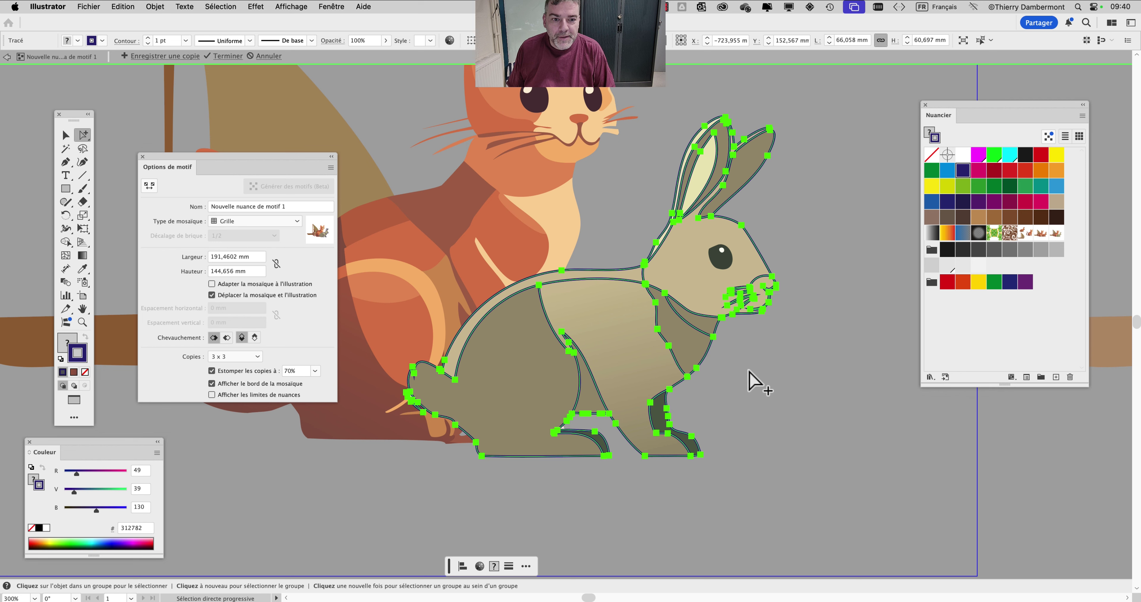
left_click(777, 412)
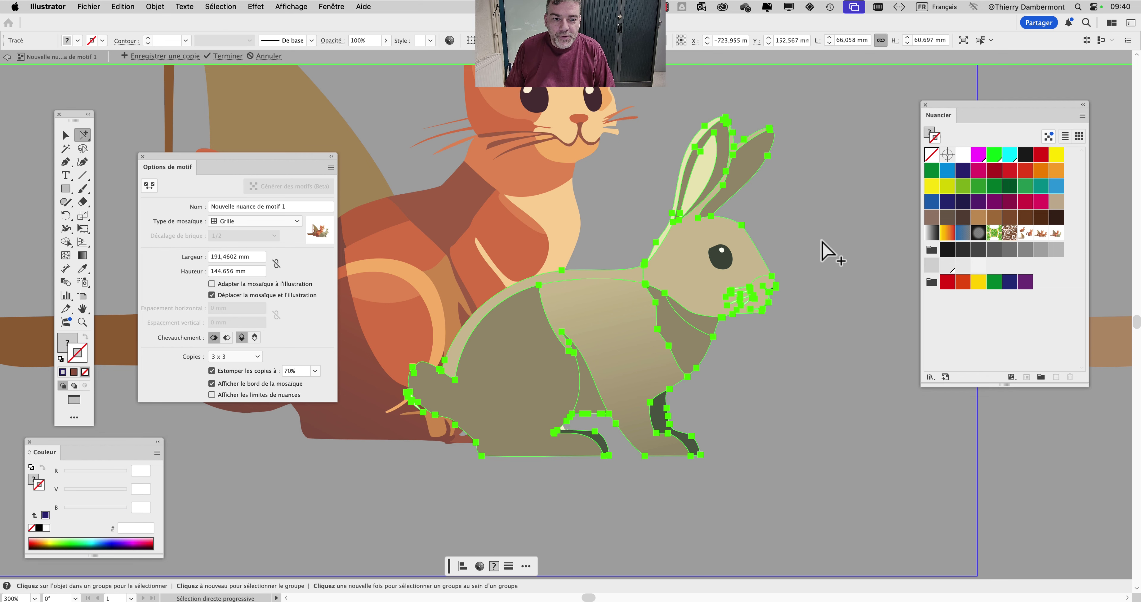
- Select the whole rabbit group and place a duplicate of it across the lower-right corner of the pattern tile
left_click(575, 275)
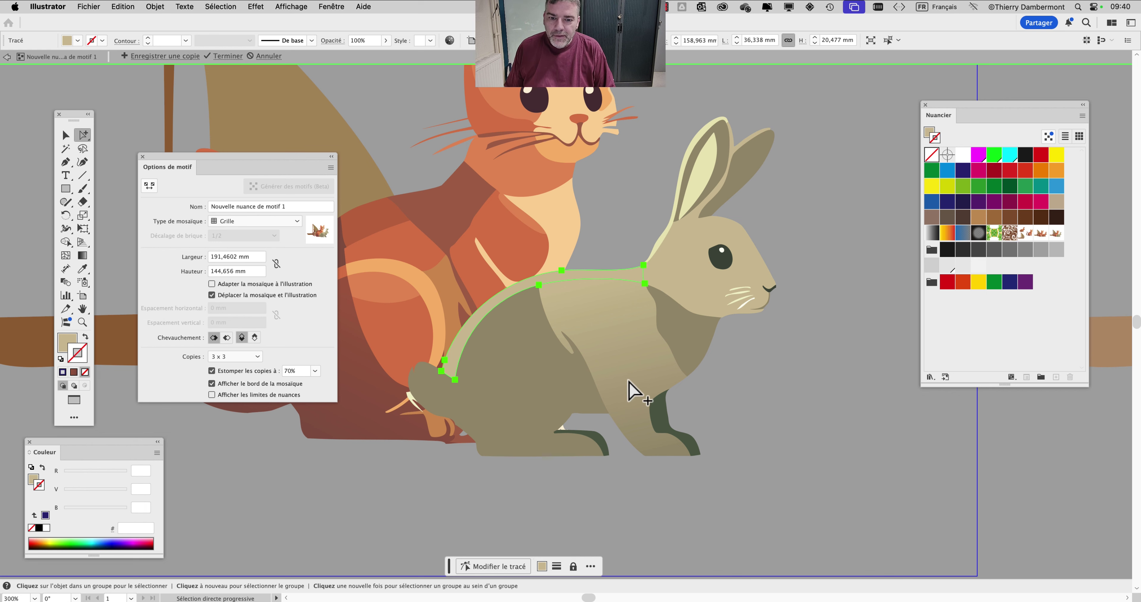
key("v")
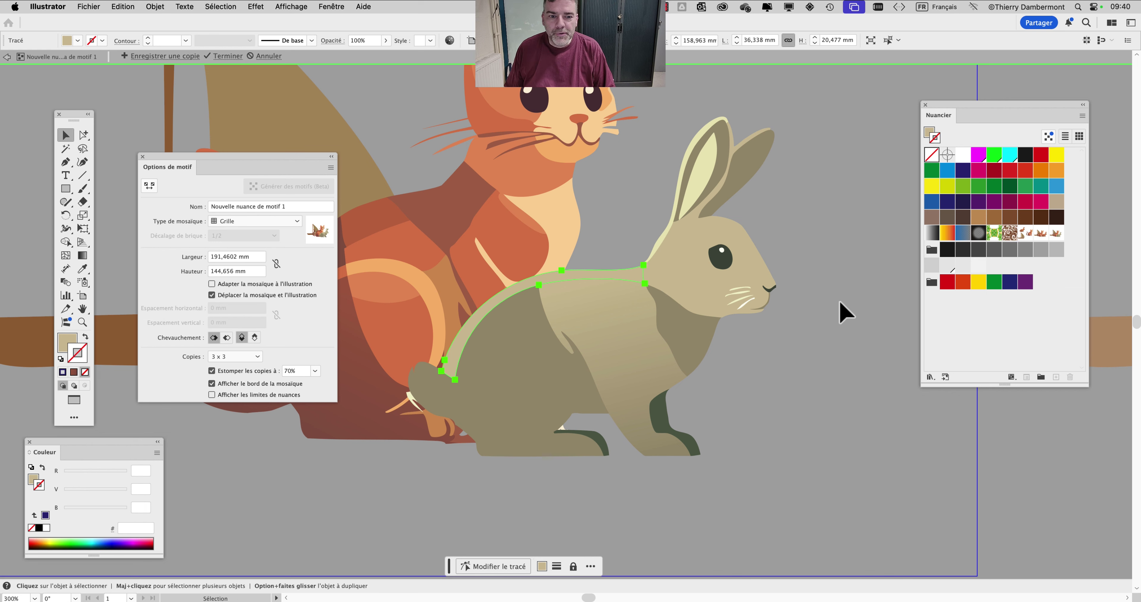
left_click(711, 280)
left_click(710, 283)
scroll(704, 288, "down", 3)
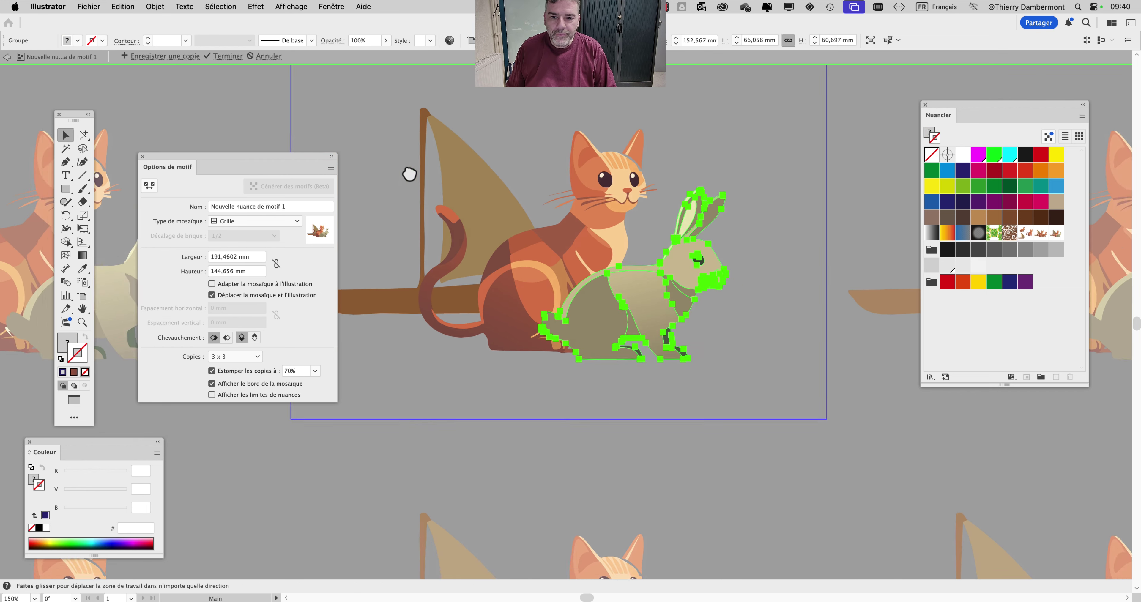
scroll(487, 199, "down", 3)
scroll(487, 199, "right", 3)
left_click_drag(562, 217, 691, 348)
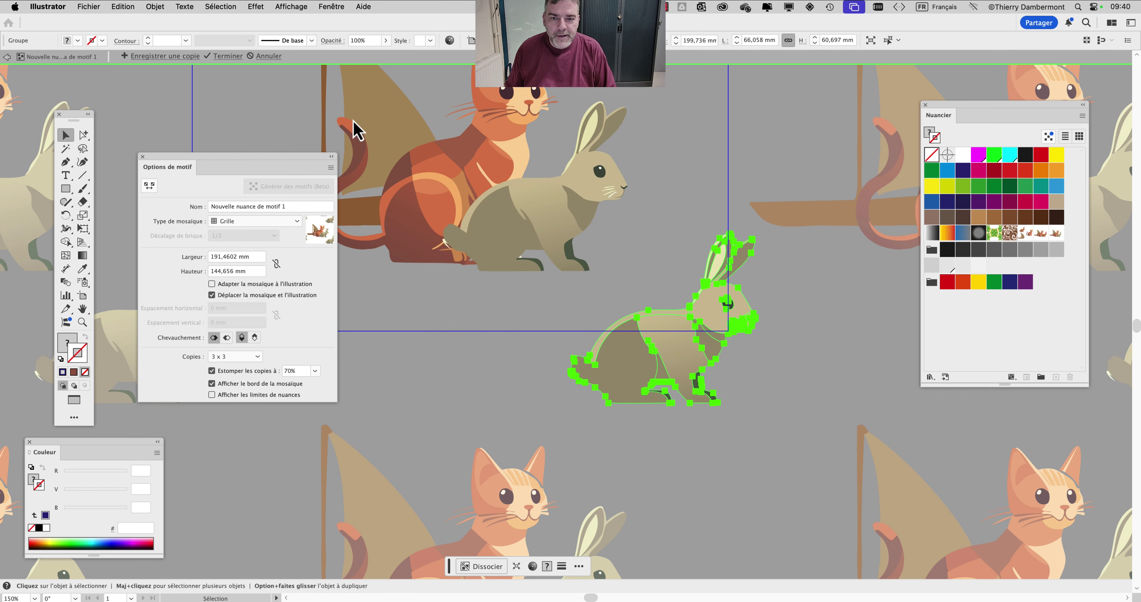
- Unite all shapes of the duplicate rabbit into a single silhouette with Pathfinder
left_click(330, 6)
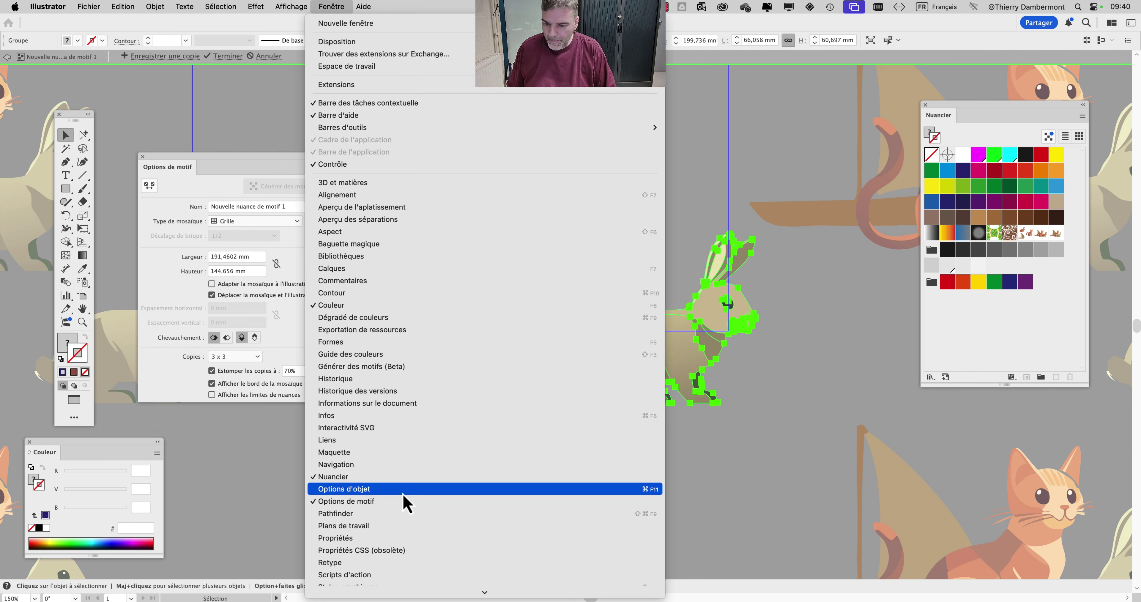
left_click(376, 513)
left_click_drag(615, 433, 405, 331)
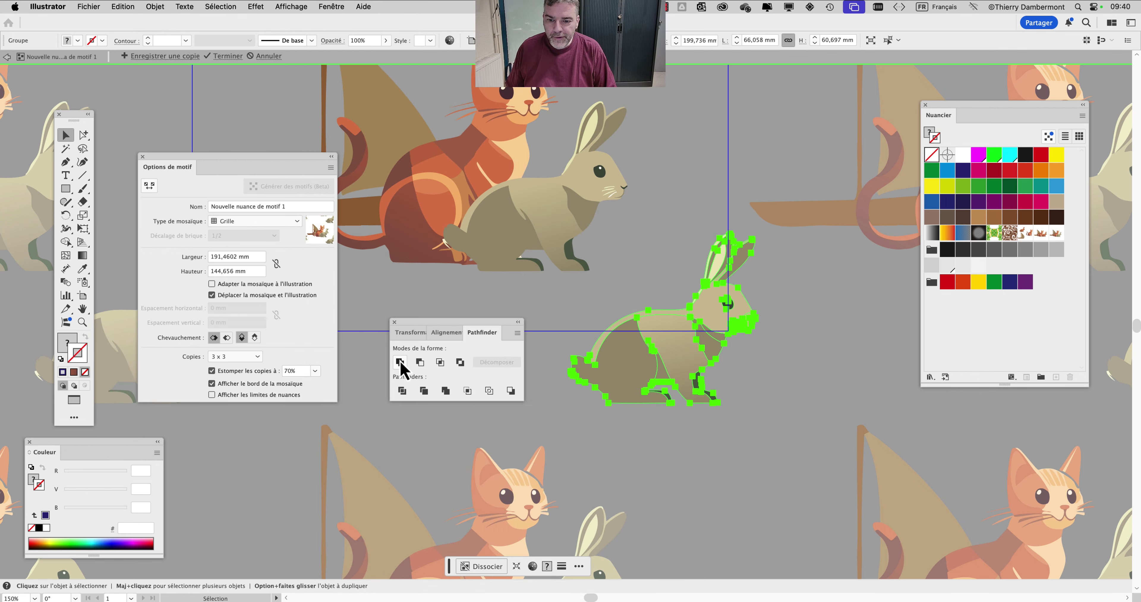
left_click(400, 362)
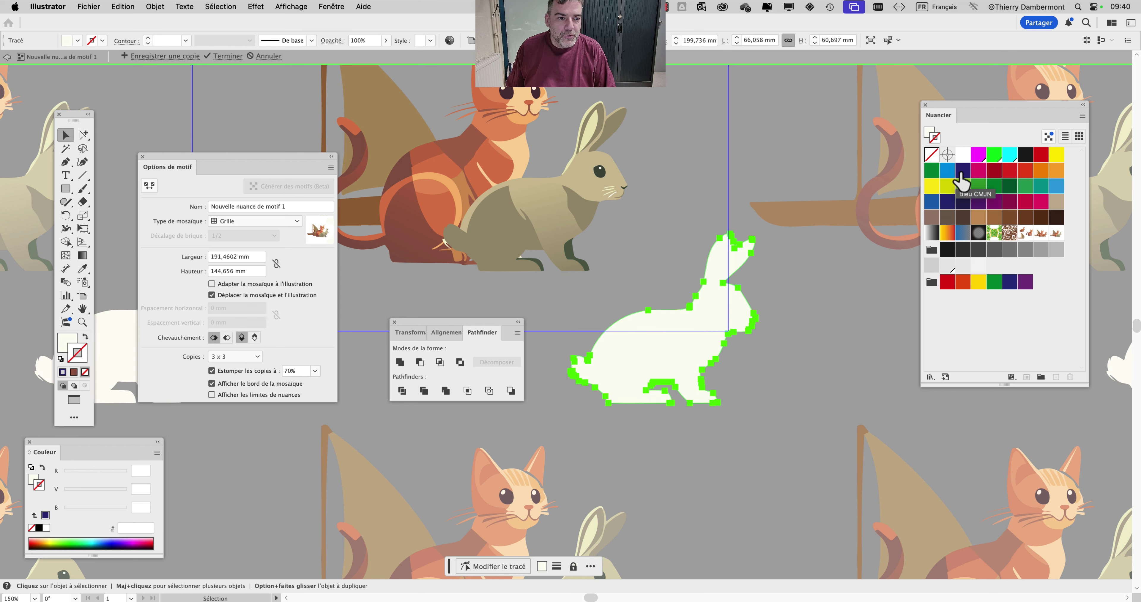
- Give the united rabbit silhouette a near-black 1D1D1B fill and no stroke
left_click(1024, 157)
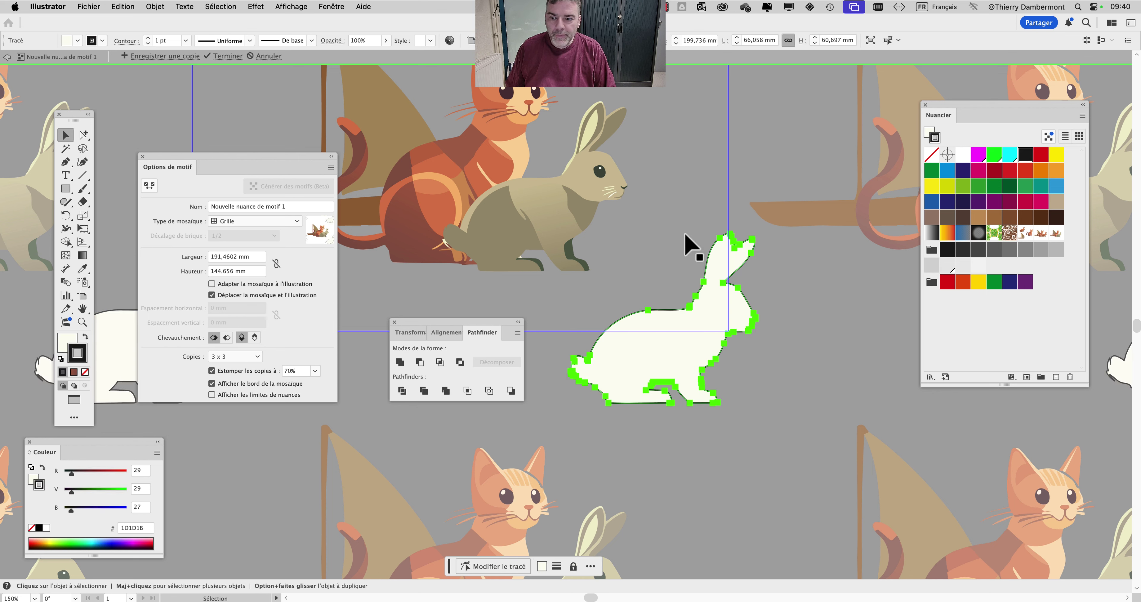
left_click(85, 338)
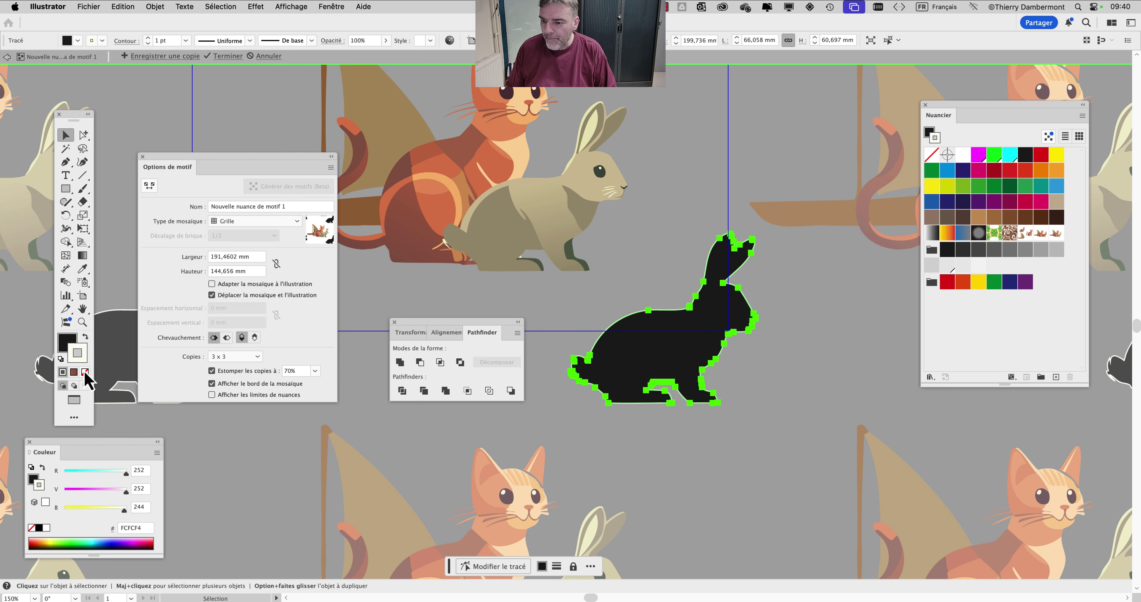
left_click(85, 373)
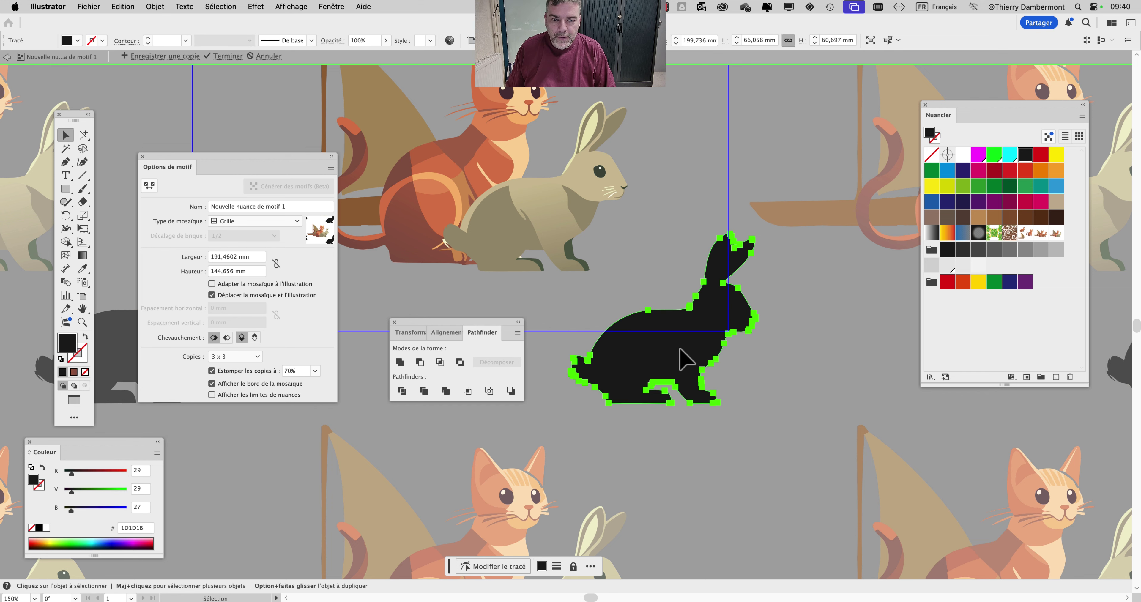
- Lay the black silhouette over the original rabbit and place it directly beneath the rabbit group in the stacking order
left_click_drag(682, 364, 581, 235)
scroll(618, 168, "up", 5)
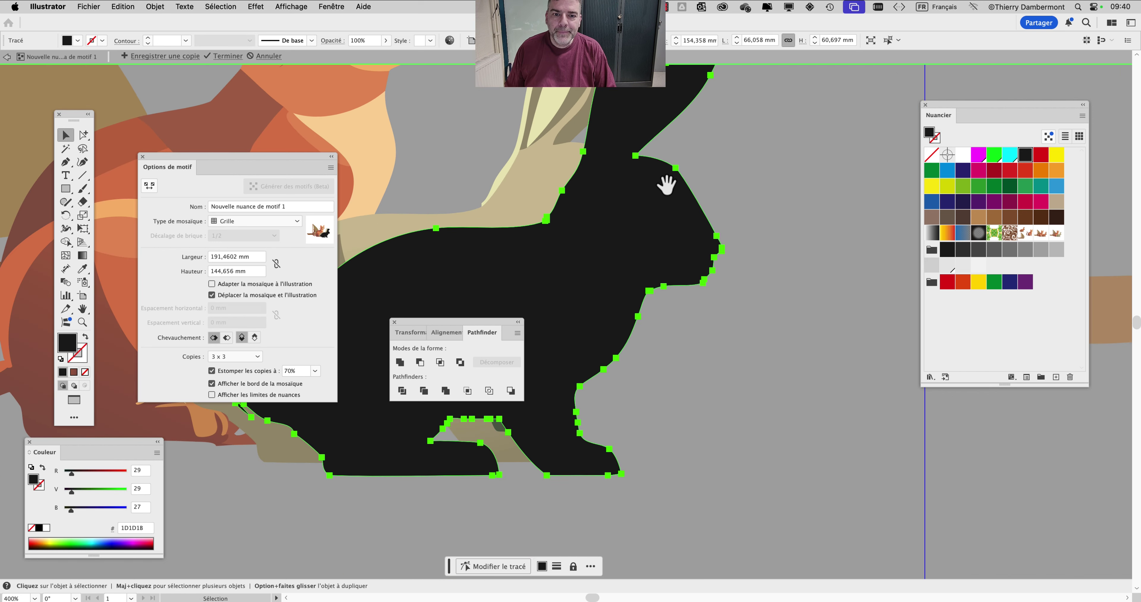
left_click_drag(667, 182, 691, 352)
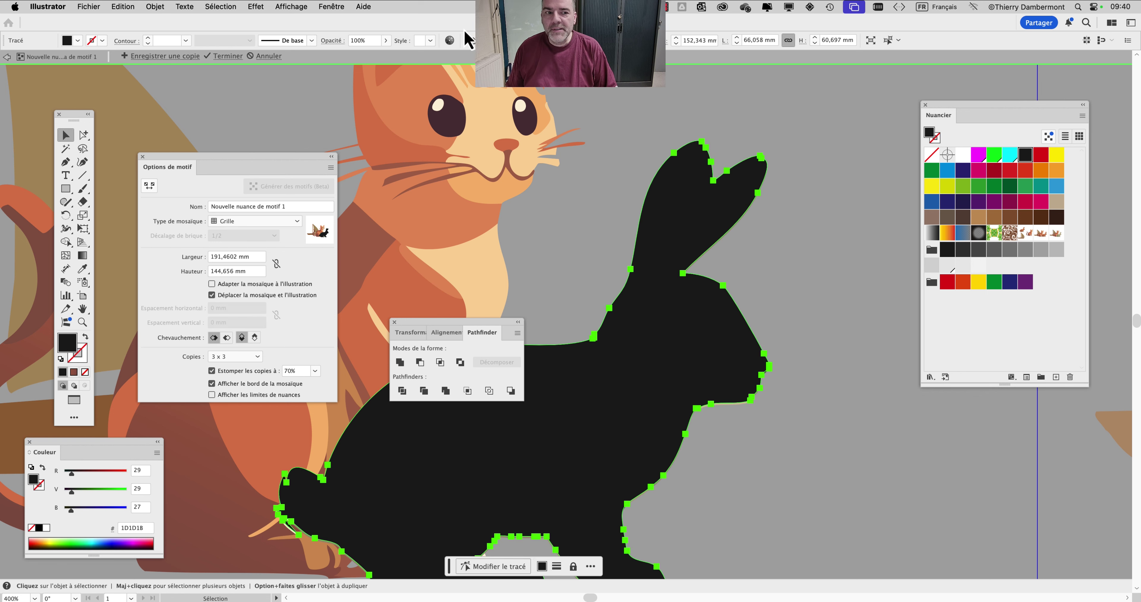
left_click(345, 7)
left_click(404, 269)
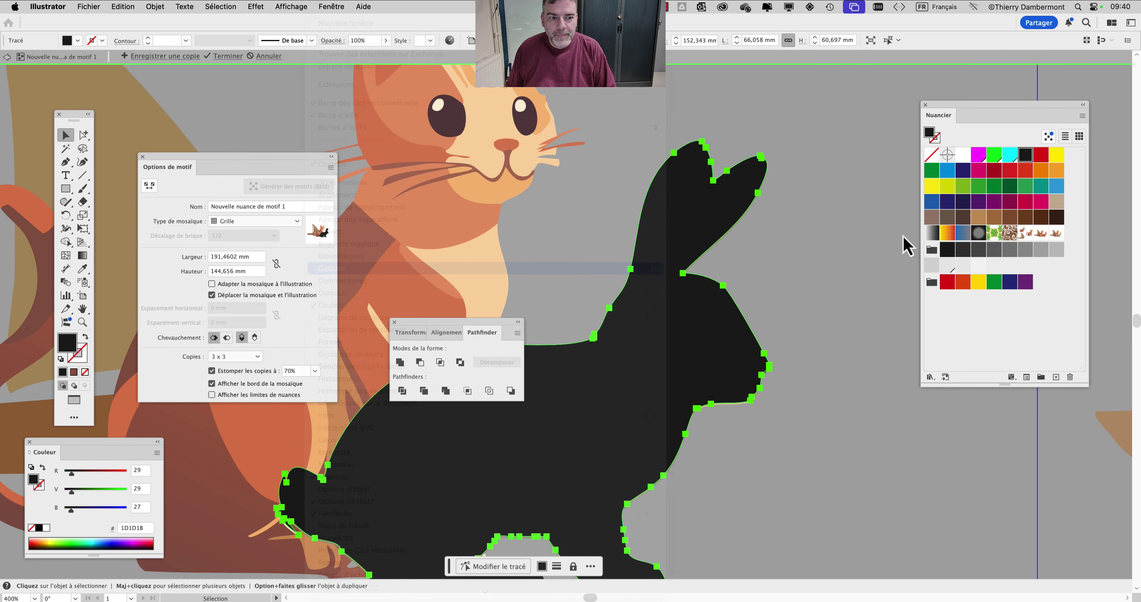
left_click(877, 170)
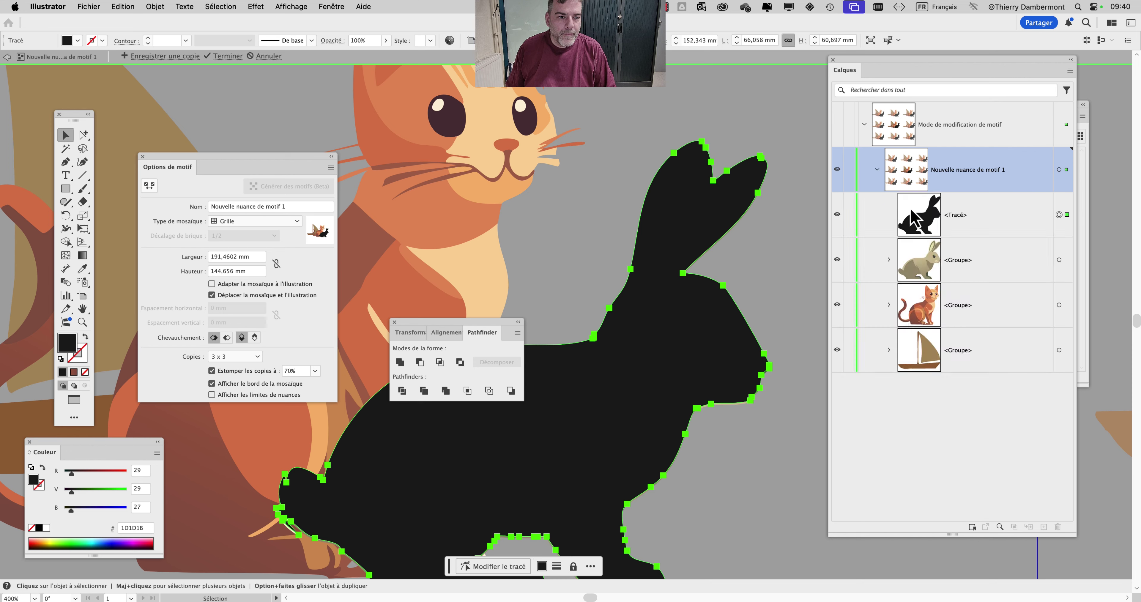
left_click(1010, 226)
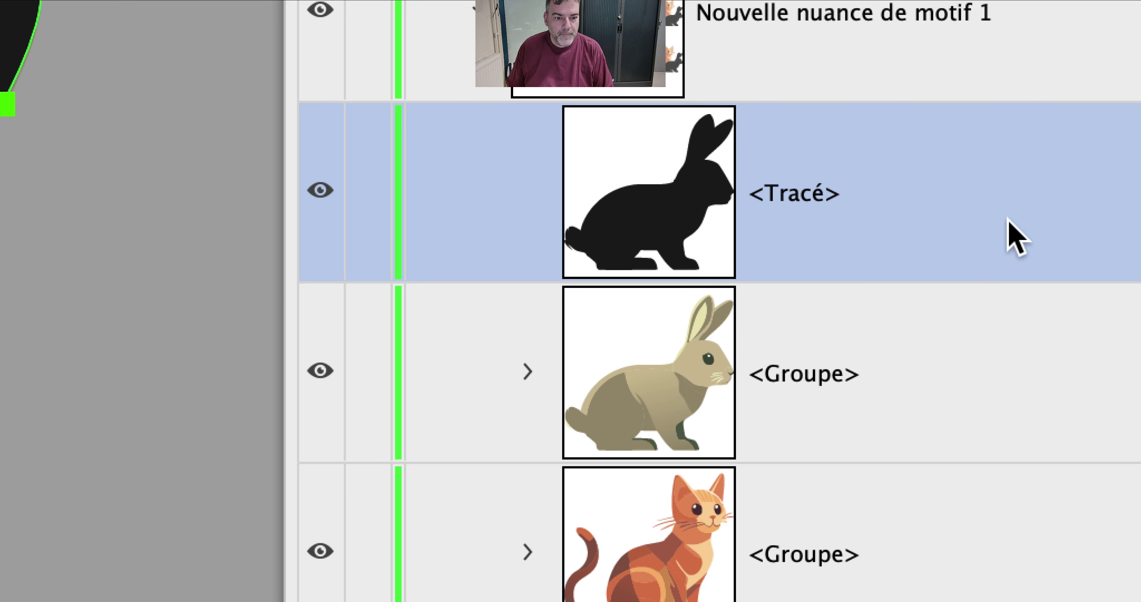
left_click_drag(1009, 226, 1008, 310)
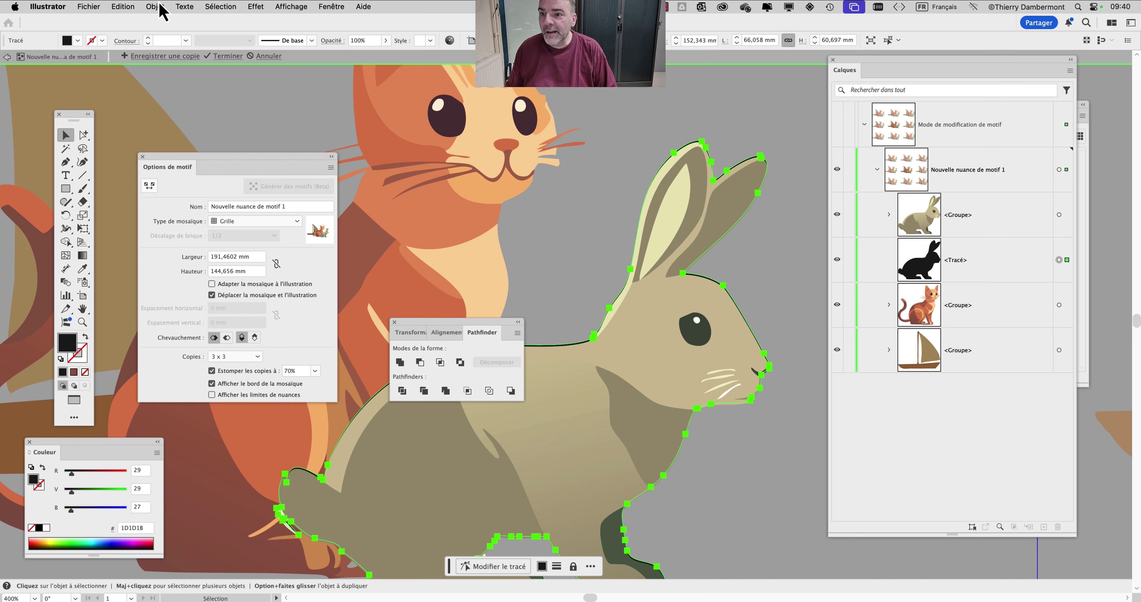
- Apply an Offset Path effect of 1 mm with rounded joins (Arrondi) to the black silhouette
left_click(257, 7)
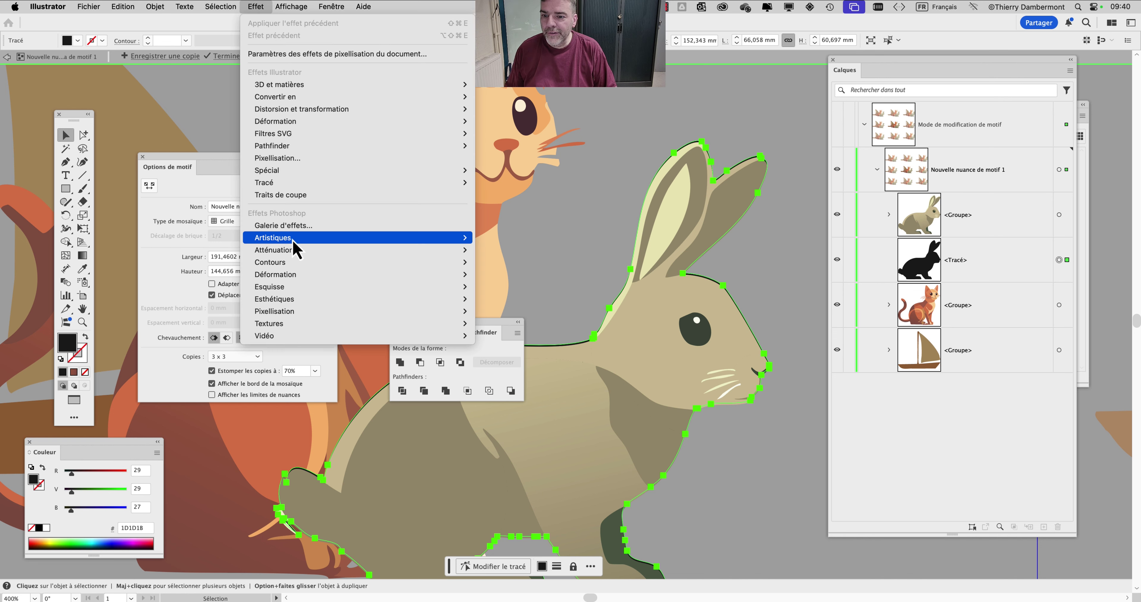
mouse_move(285, 184)
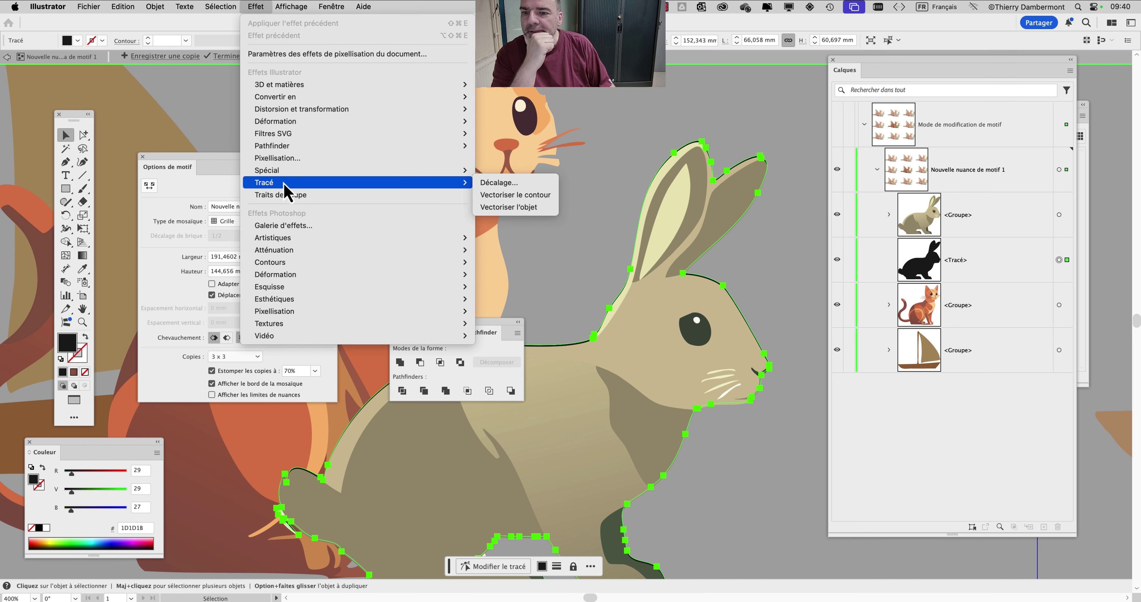
left_click(534, 182)
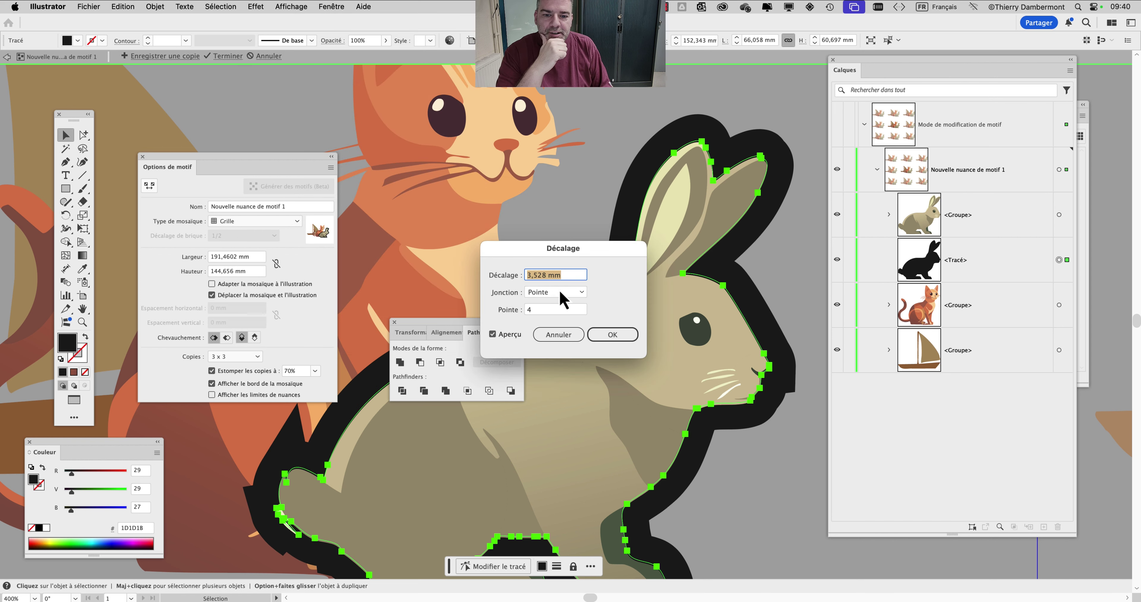
key("Tab")
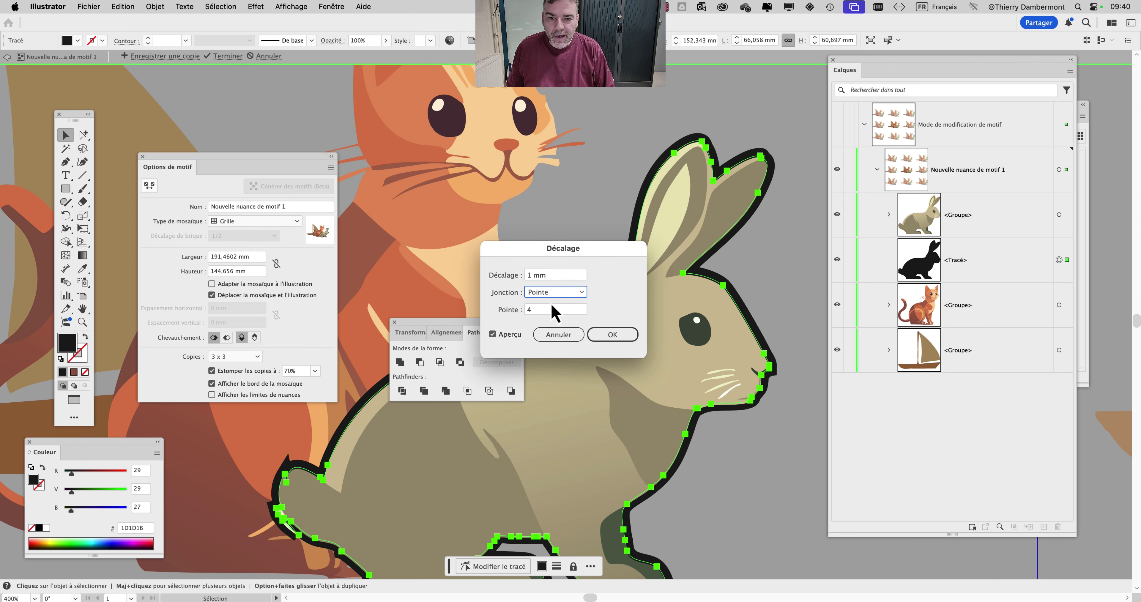
left_click(557, 294)
left_click(549, 316)
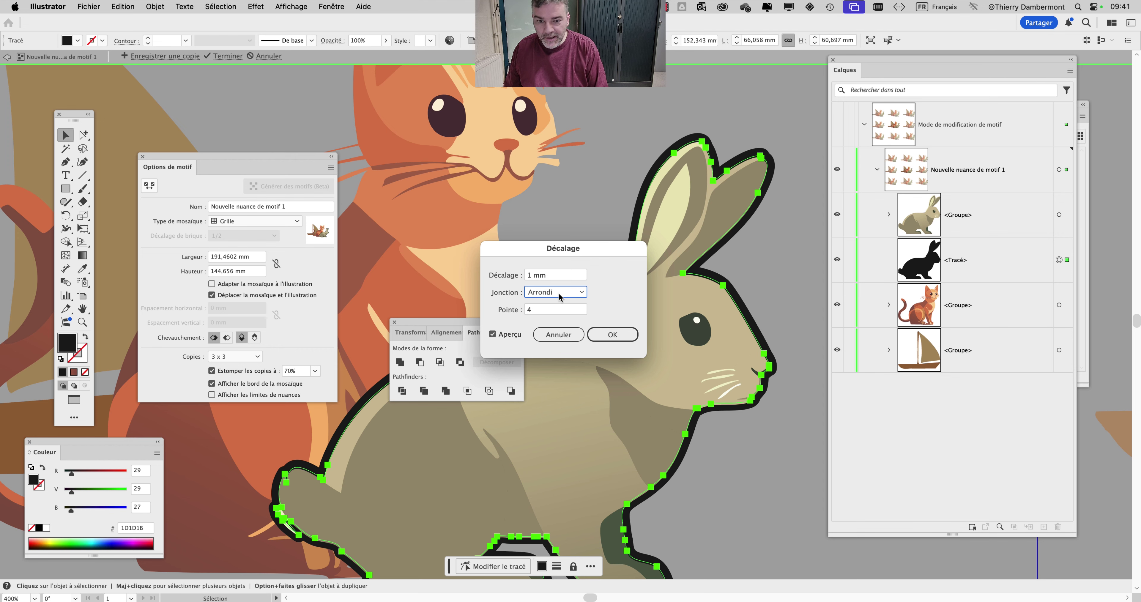
left_click(611, 335)
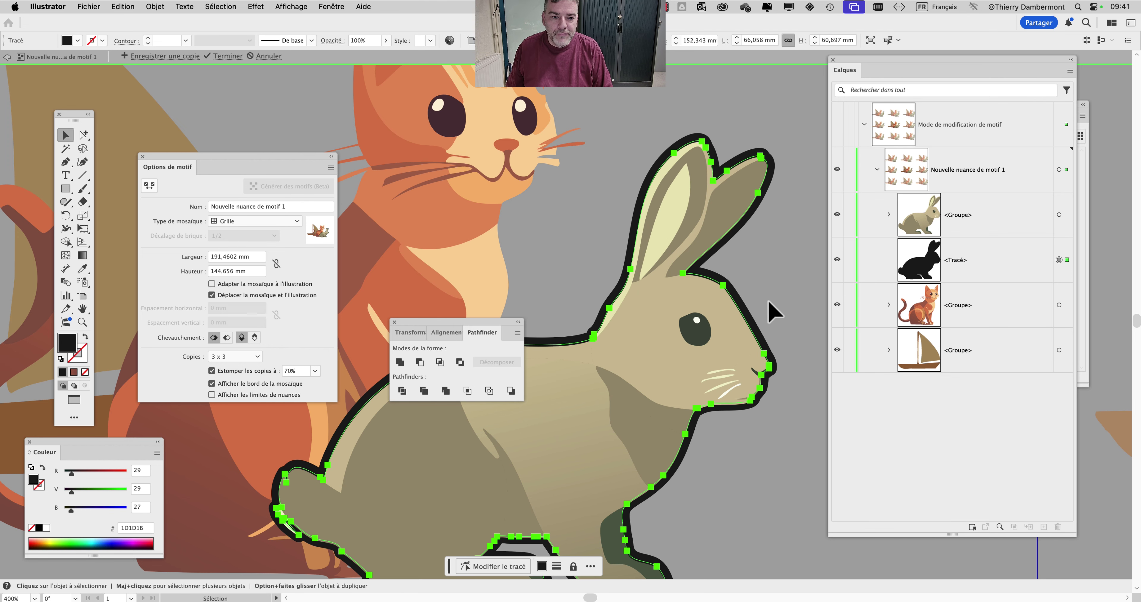
- Deselect the silhouette and examine the black outline around the rabbit, especially at its tail
left_click(782, 326)
key("super+minus")
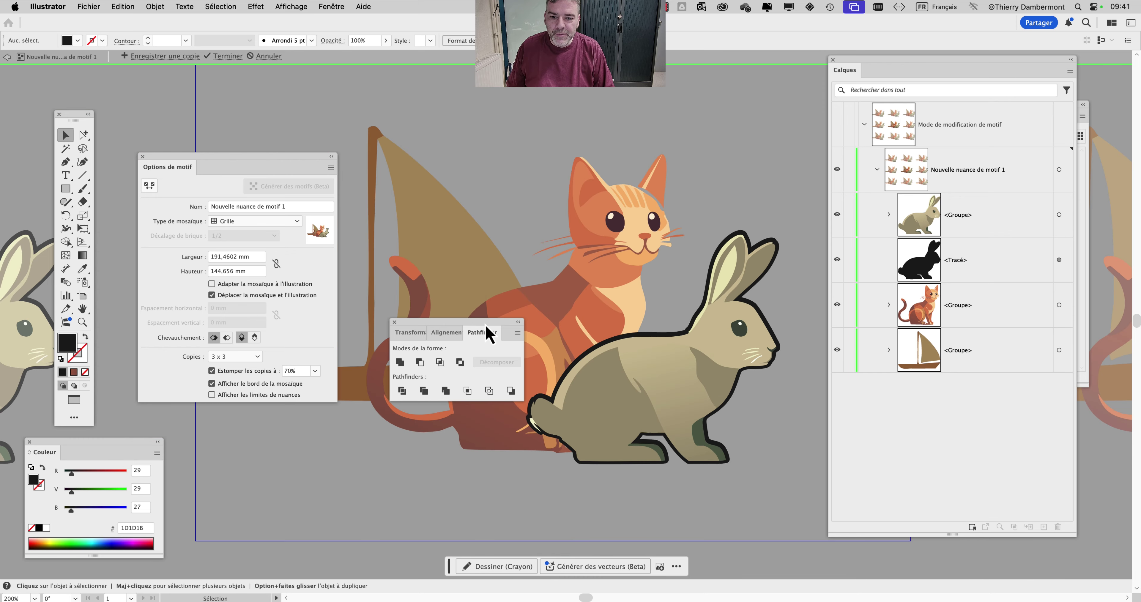
left_click_drag(486, 325, 375, 461)
scroll(549, 442, "up", 1)
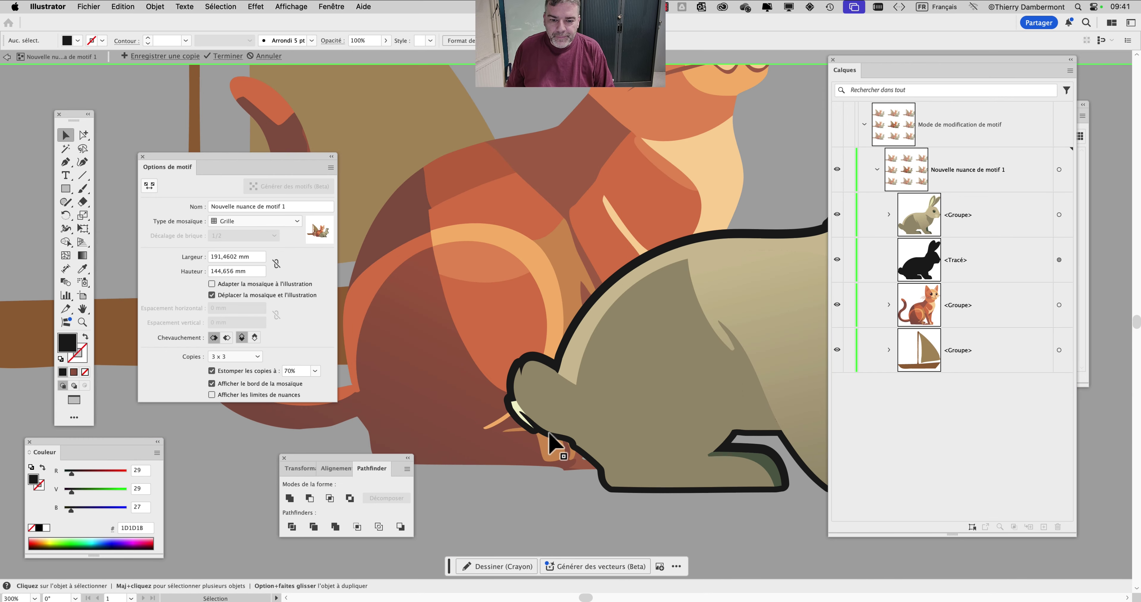
scroll(551, 442, "down", 3)
scroll(531, 447, "up", 5)
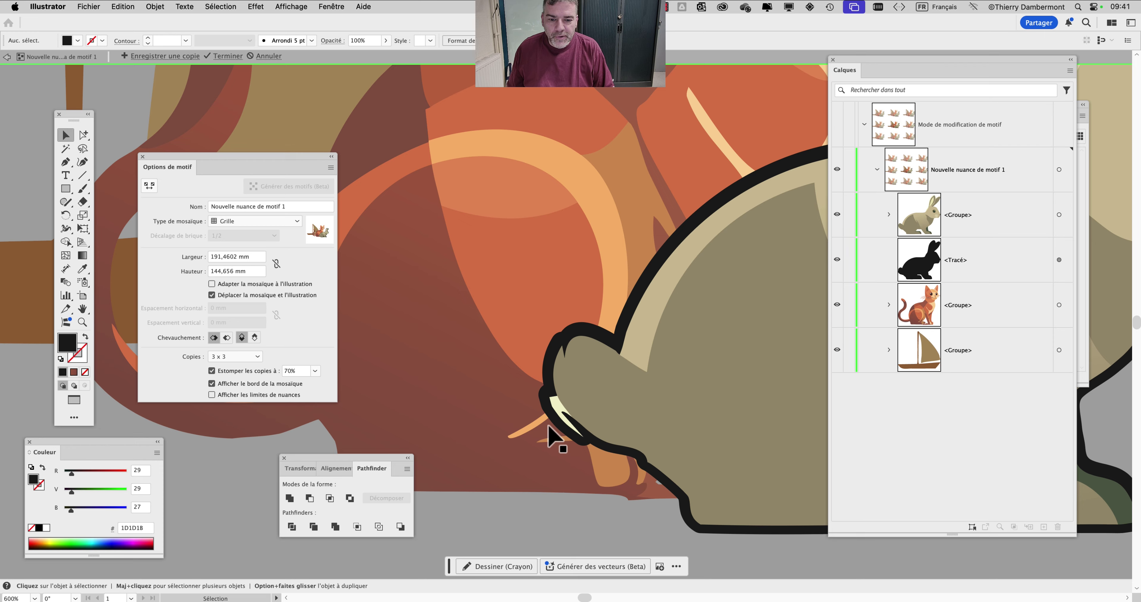
scroll(596, 461, "down", 5)
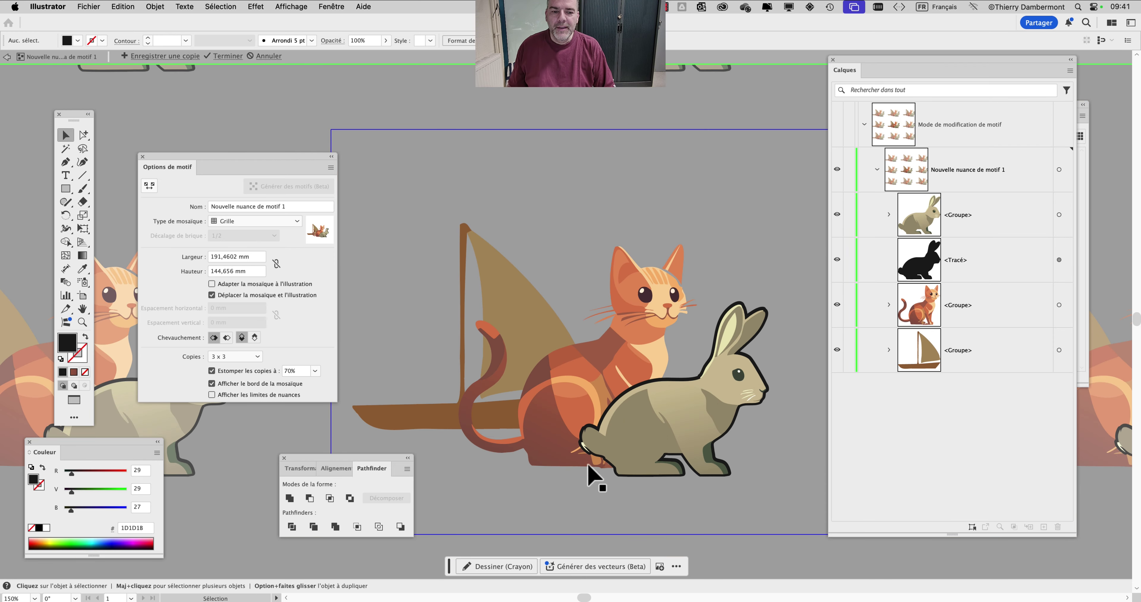
- Save a copy of the black-outlined pattern as a new swatch, accepting the expansion of its live content
left_click(157, 58)
left_click(714, 349)
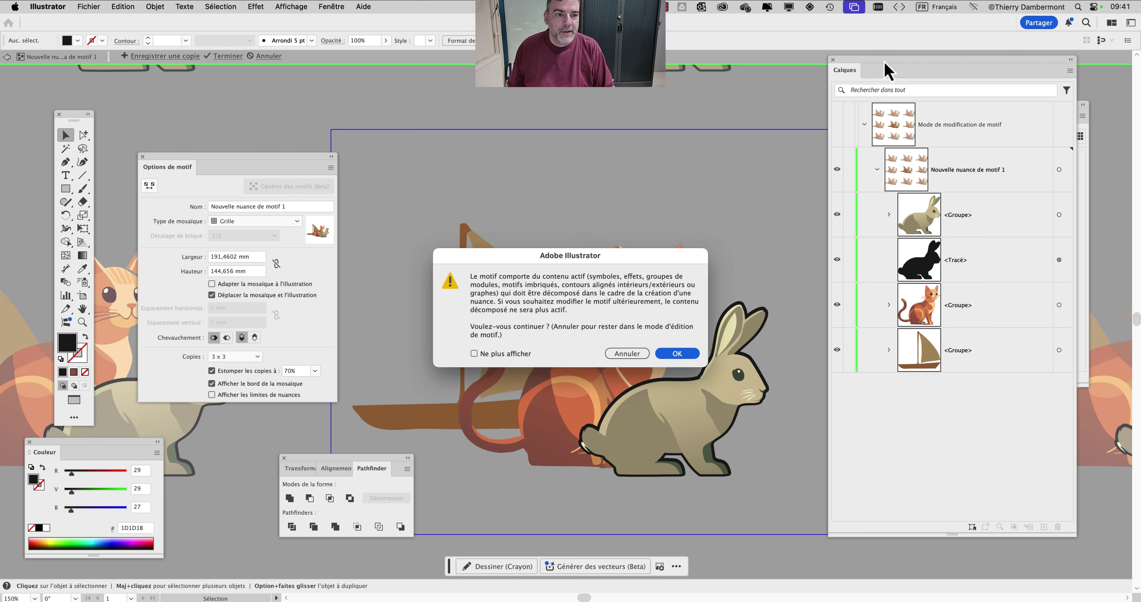
left_click(687, 354)
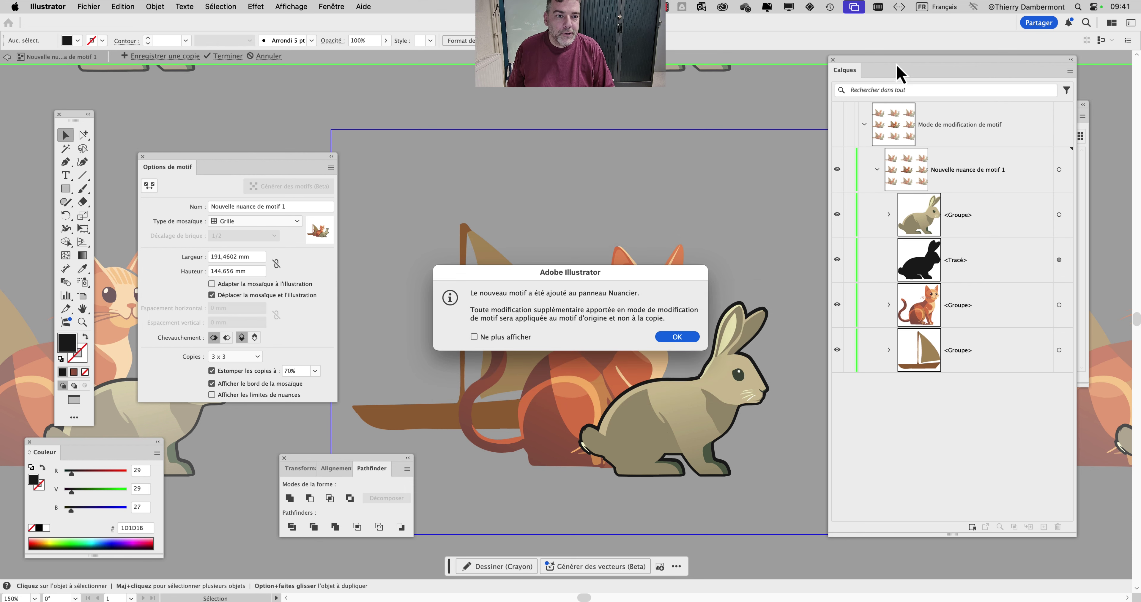
left_click(677, 337)
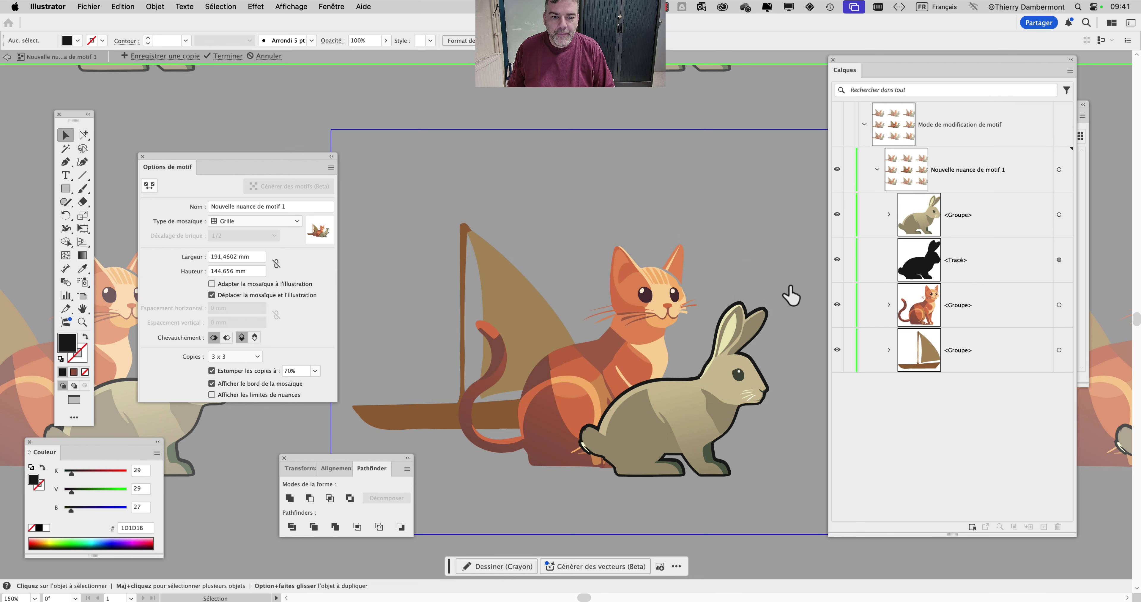
- Select the silhouette behind the rabbit and change its fill to purple 941B80
left_click_drag(889, 74, 517, 447)
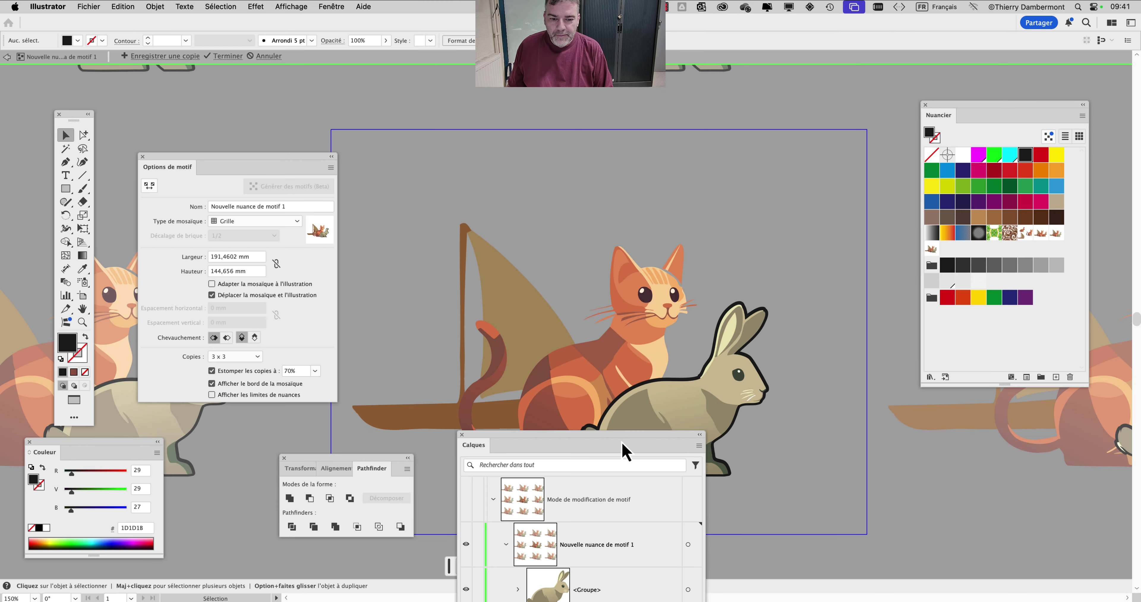
left_click_drag(629, 445, 1005, 434)
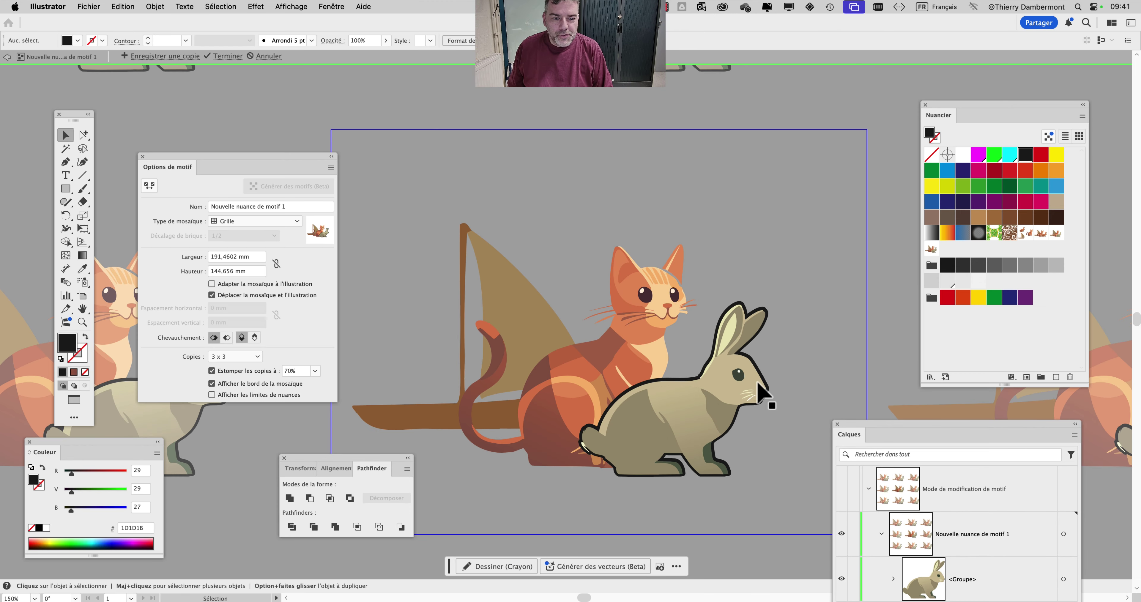
scroll(764, 394, "up", 2)
left_click_drag(576, 310, 647, 261)
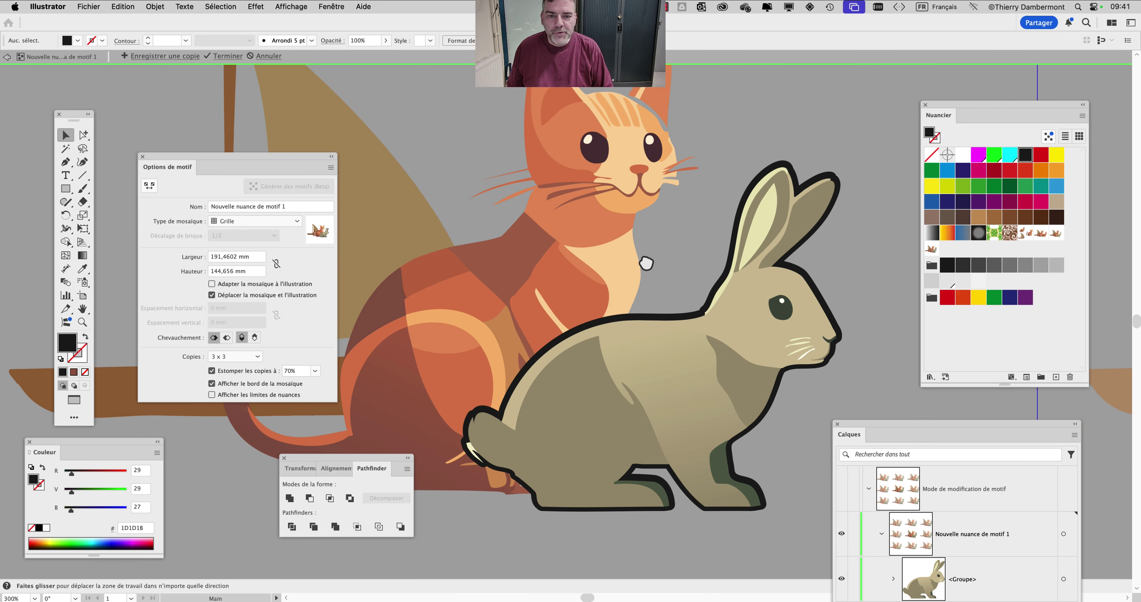
left_click(705, 308)
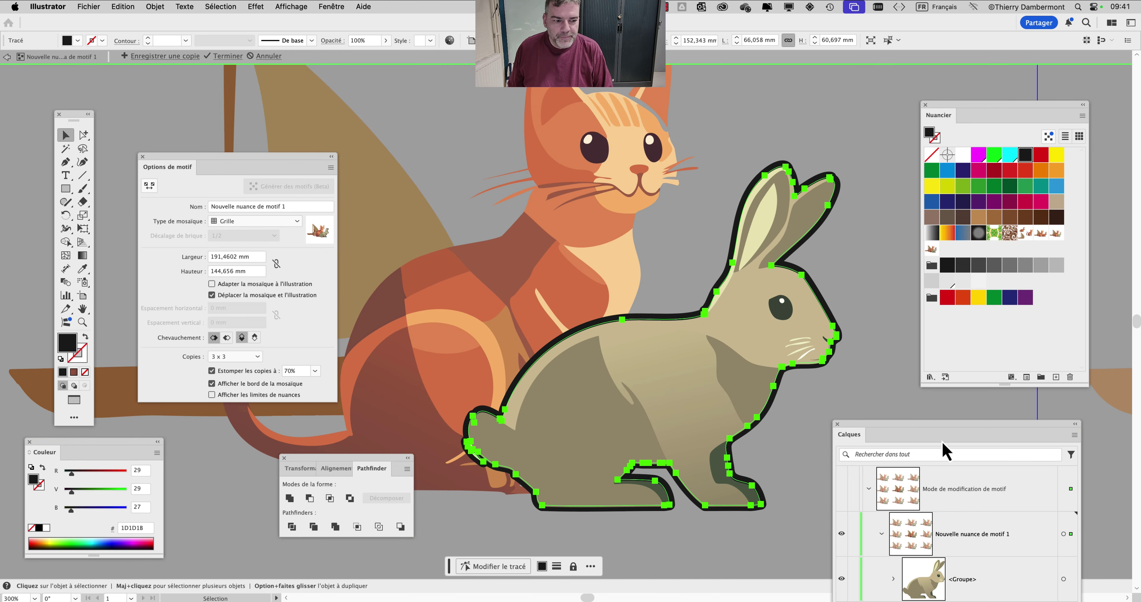
left_click_drag(936, 427, 489, 129)
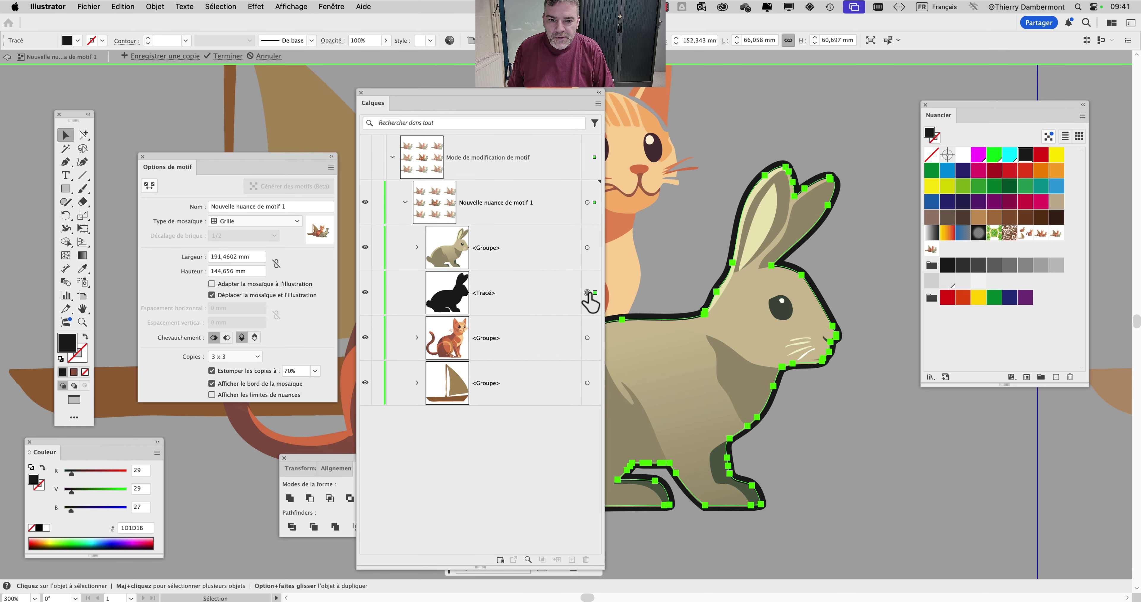
left_click(995, 203)
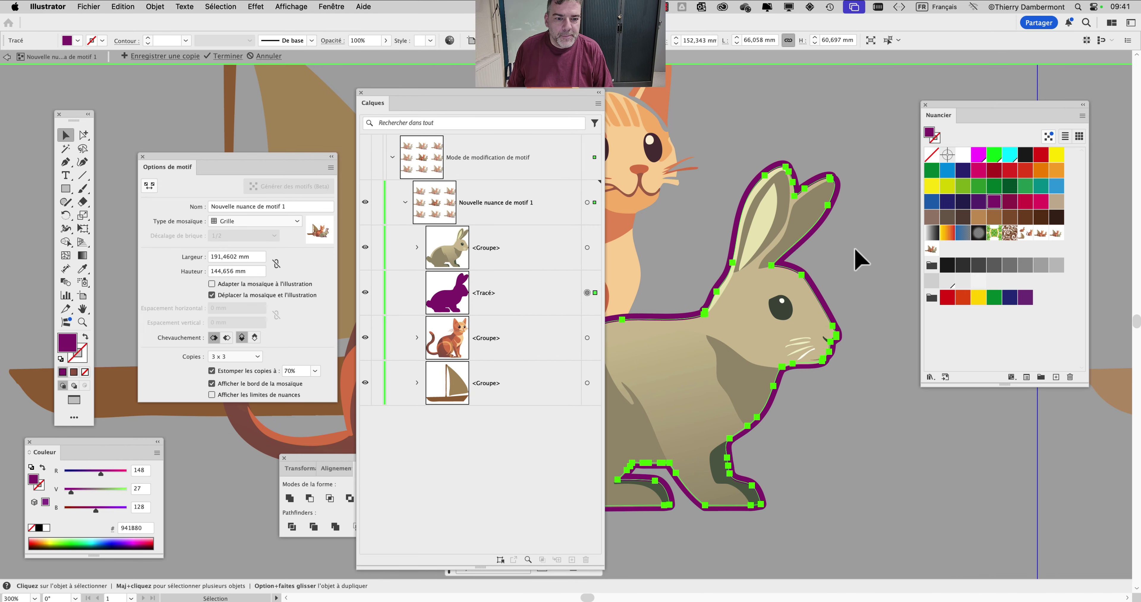
left_click(855, 258)
left_click_drag(396, 110, 868, 461)
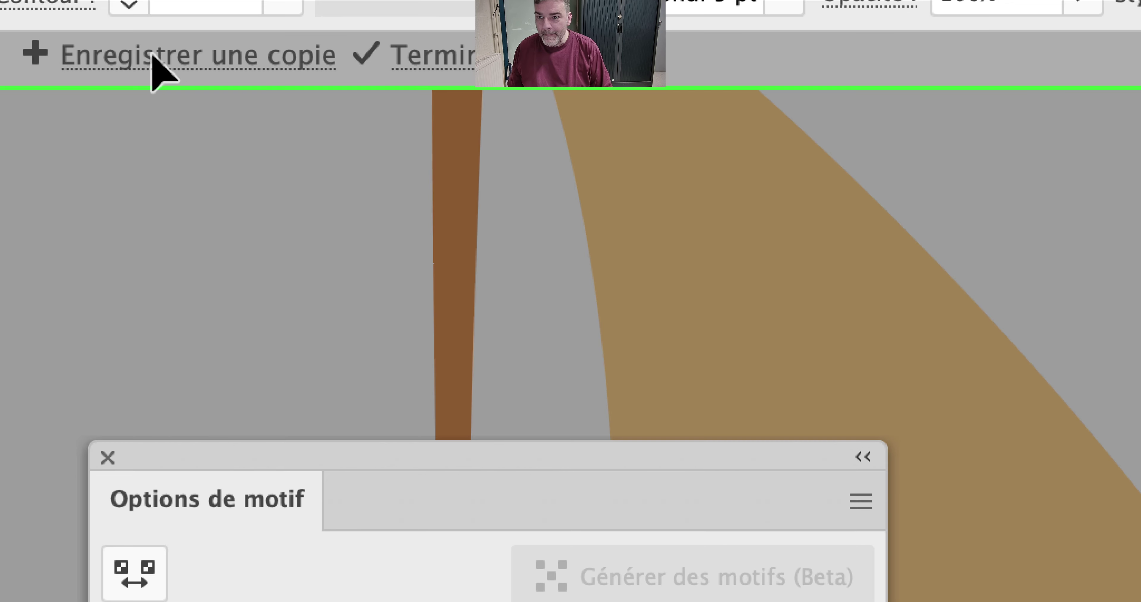
left_click(155, 59)
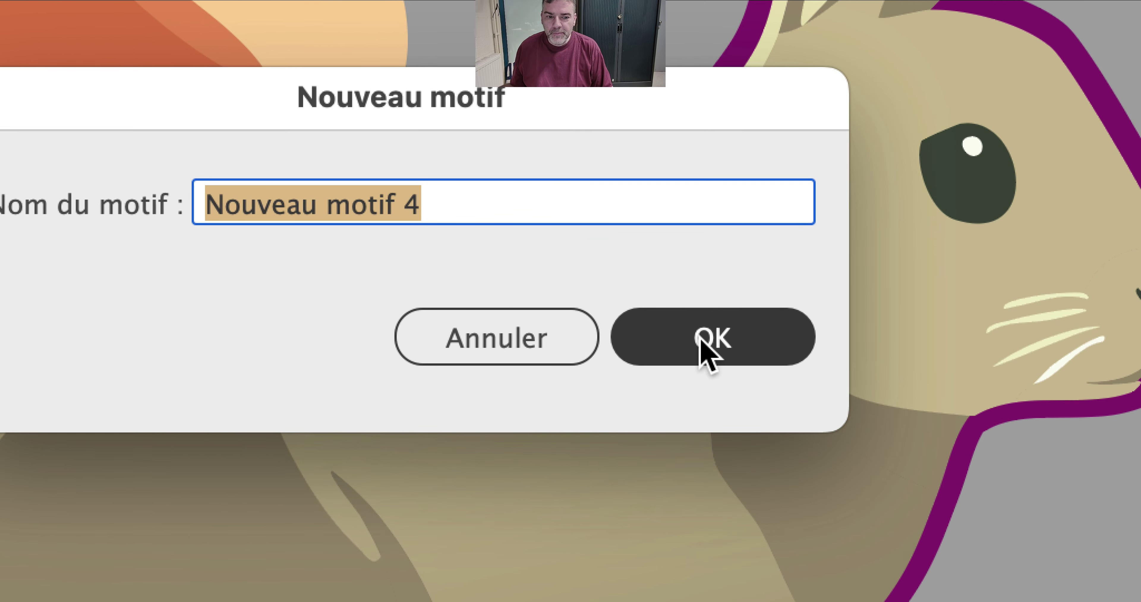
left_click(917, 491)
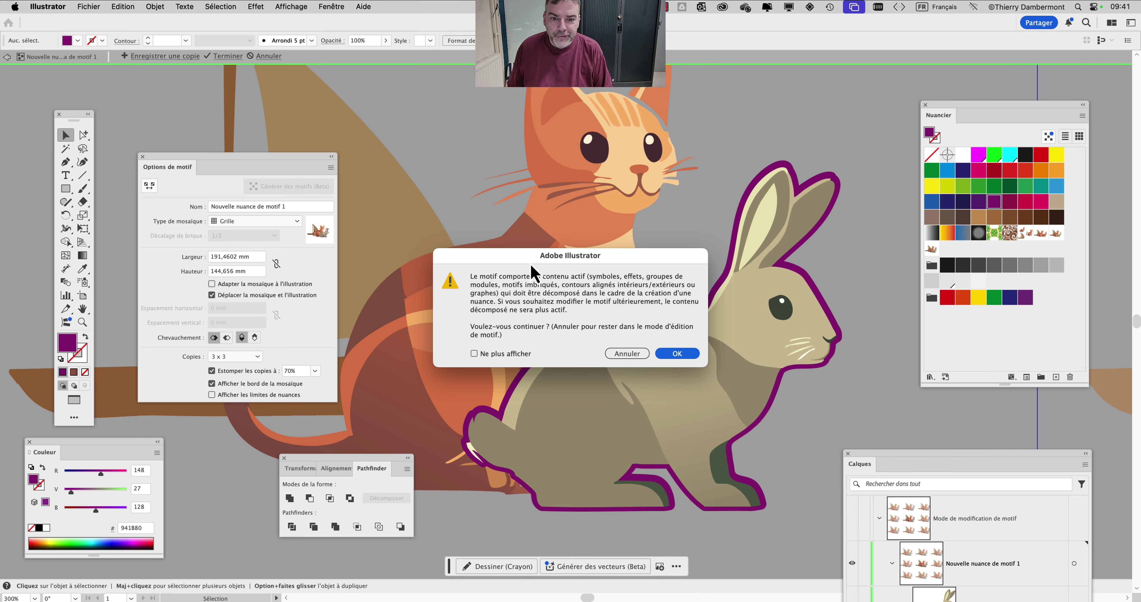
left_click_drag(530, 263, 428, 120)
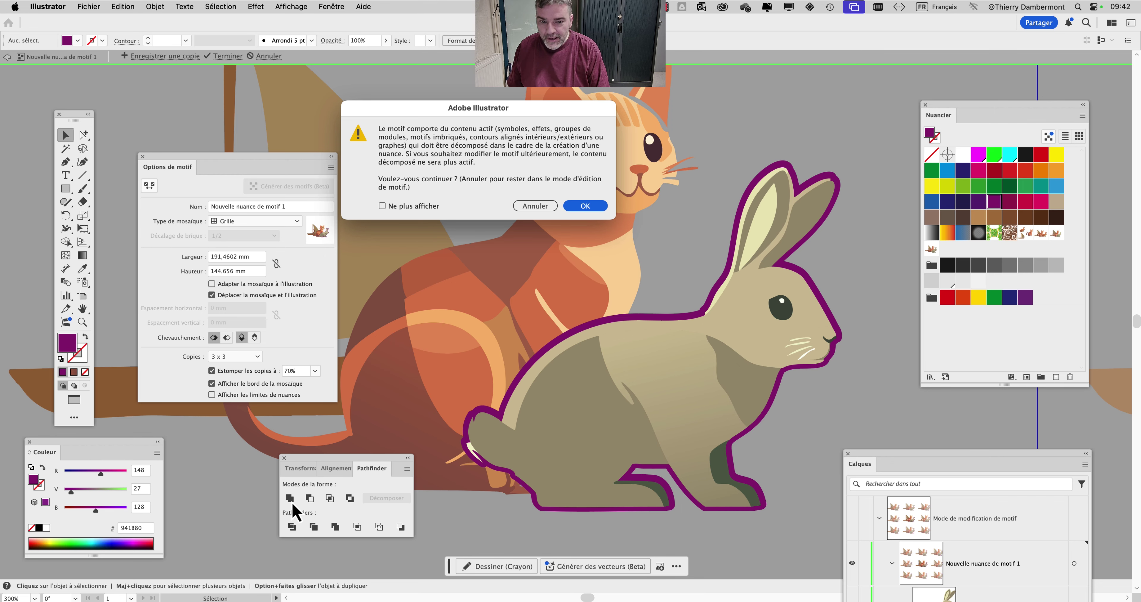
left_click_drag(561, 123, 426, 112)
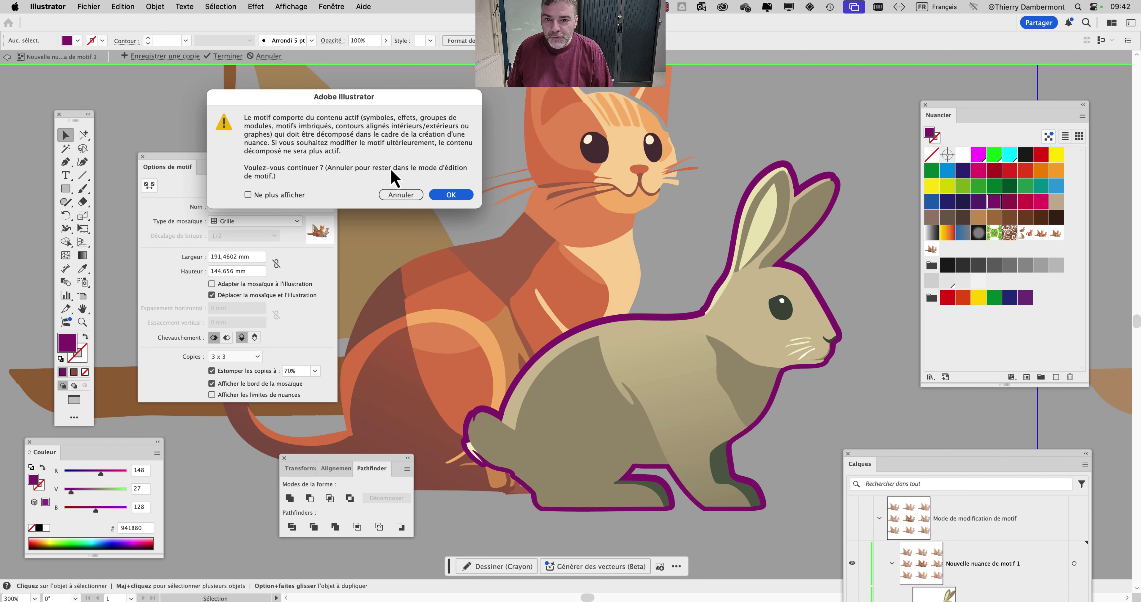
left_click(406, 198)
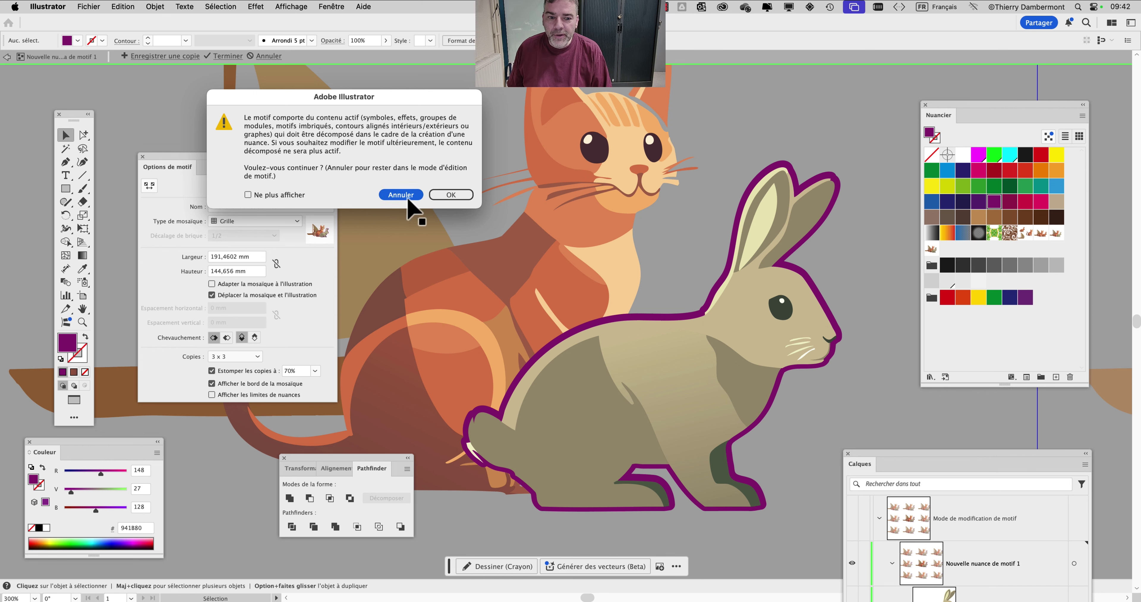
- Target the purple silhouette path behind the rabbit and show its appearance attributes (Aspect)
left_click(841, 186)
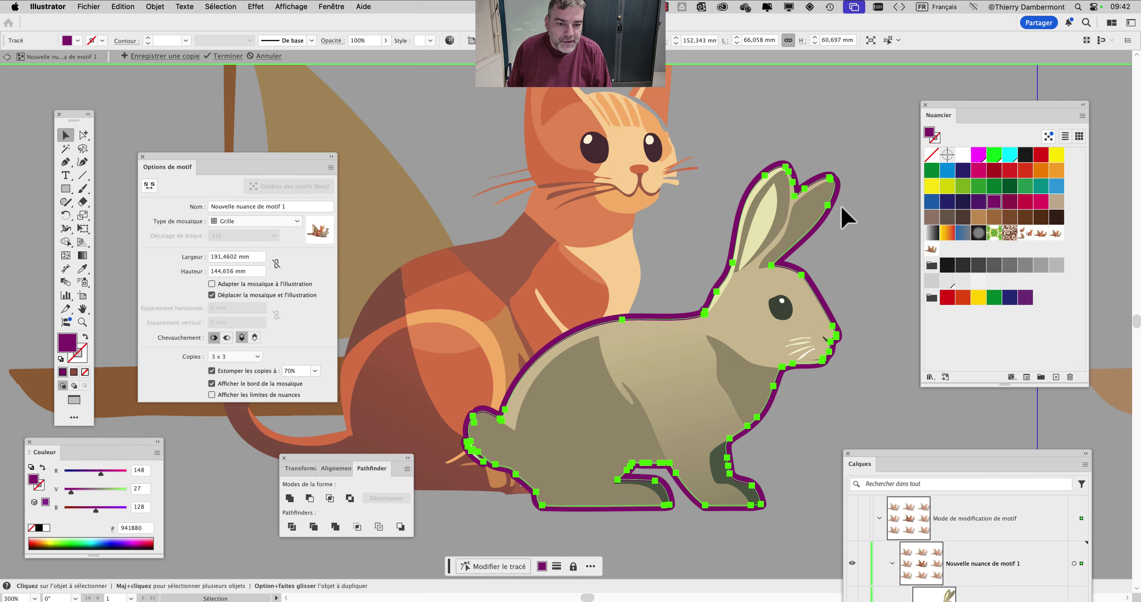
left_click_drag(903, 456, 481, 21)
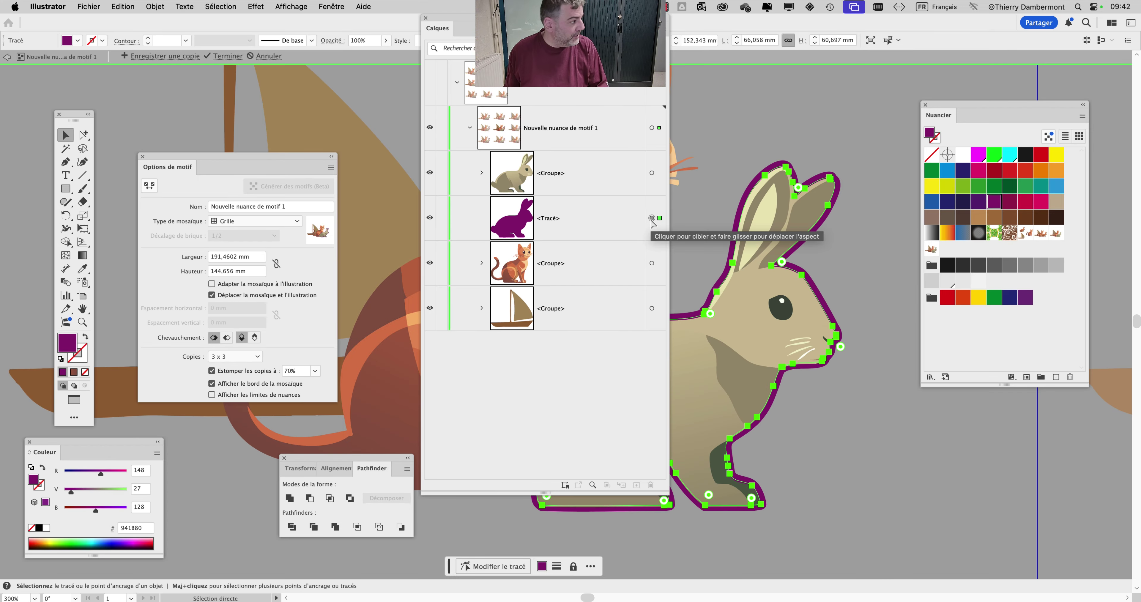
left_click(651, 218)
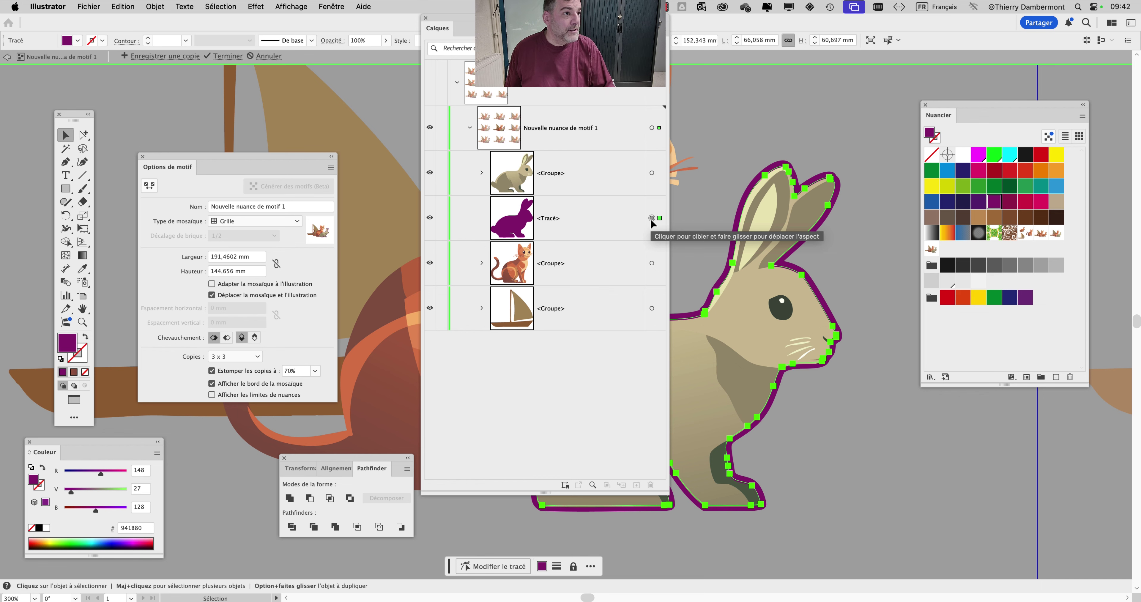
left_click(334, 6)
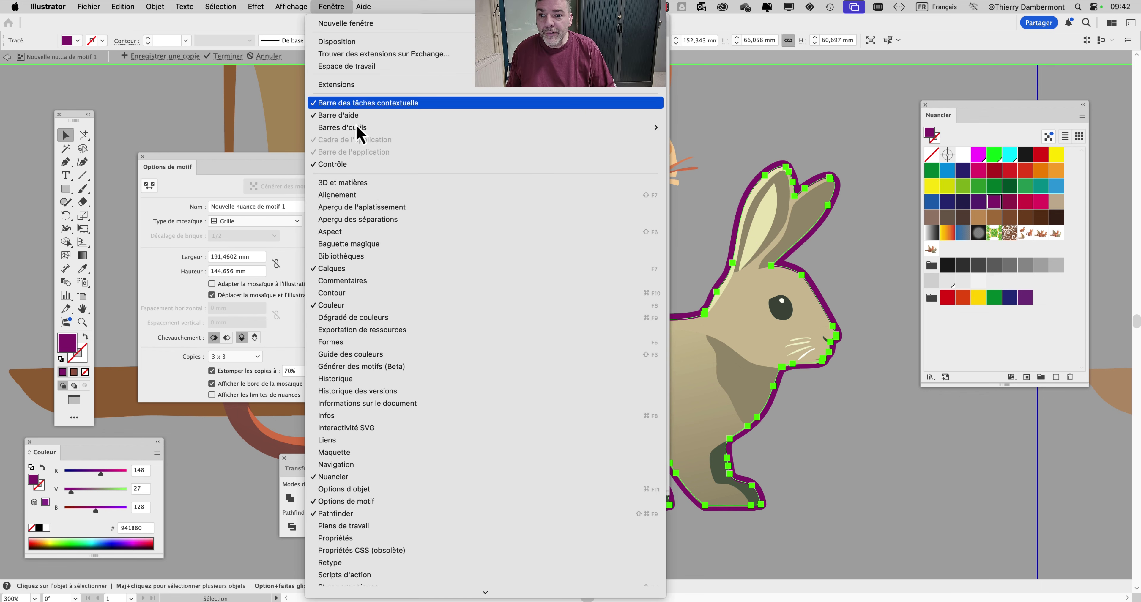
left_click(374, 231)
left_click_drag(704, 153, 797, 154)
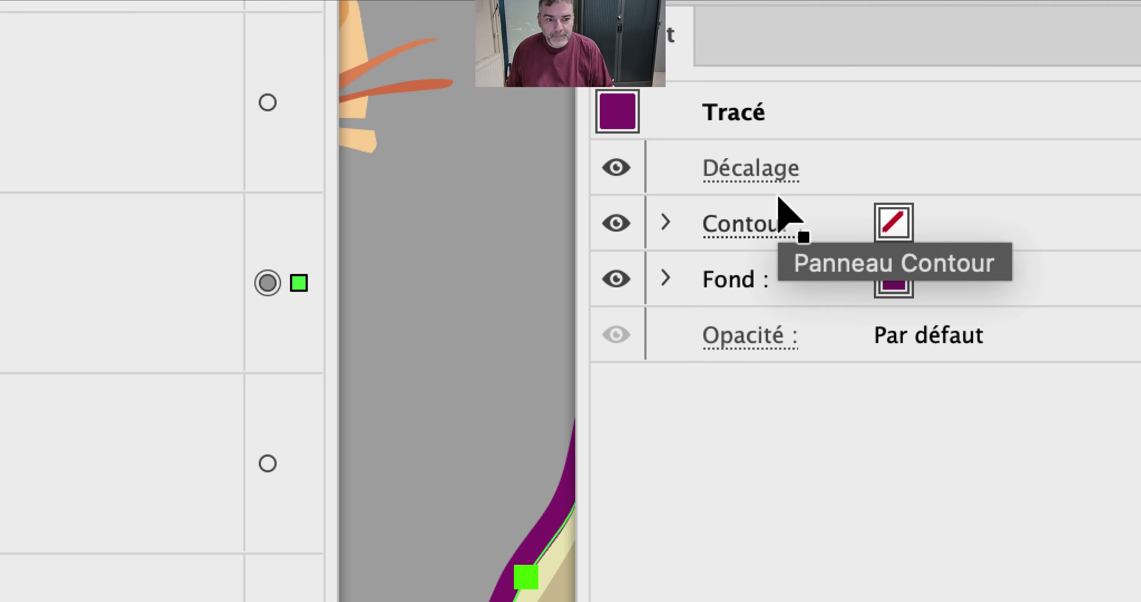
- Check the silhouette's fill attributes and its Offset Path (Décalage) settings, closing them without changes
left_click(664, 278)
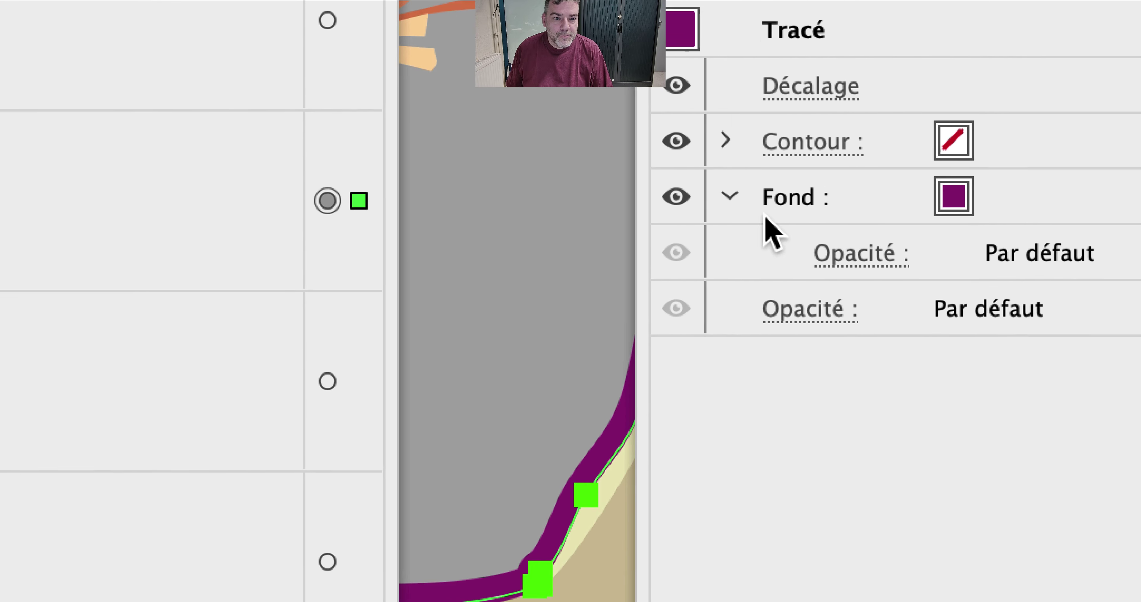
left_click(763, 214)
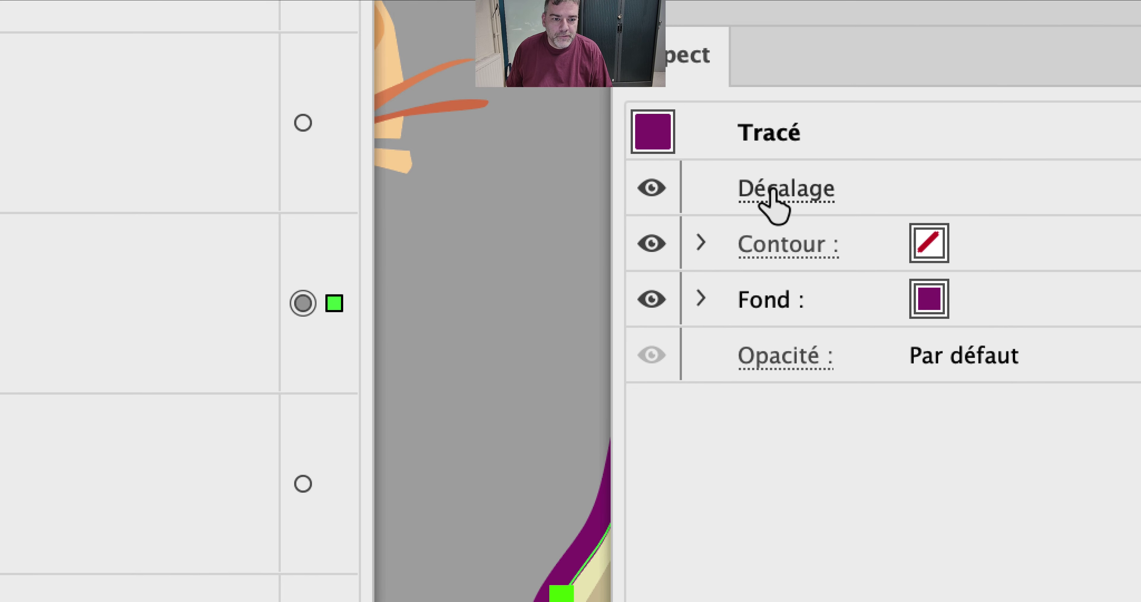
left_click(817, 175)
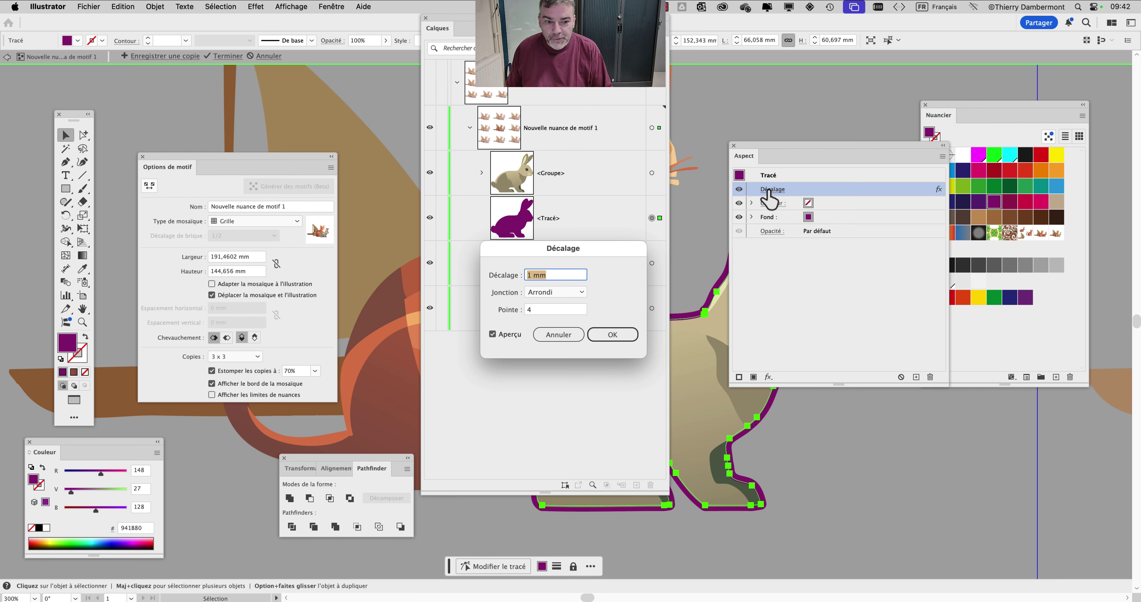
left_click(559, 334)
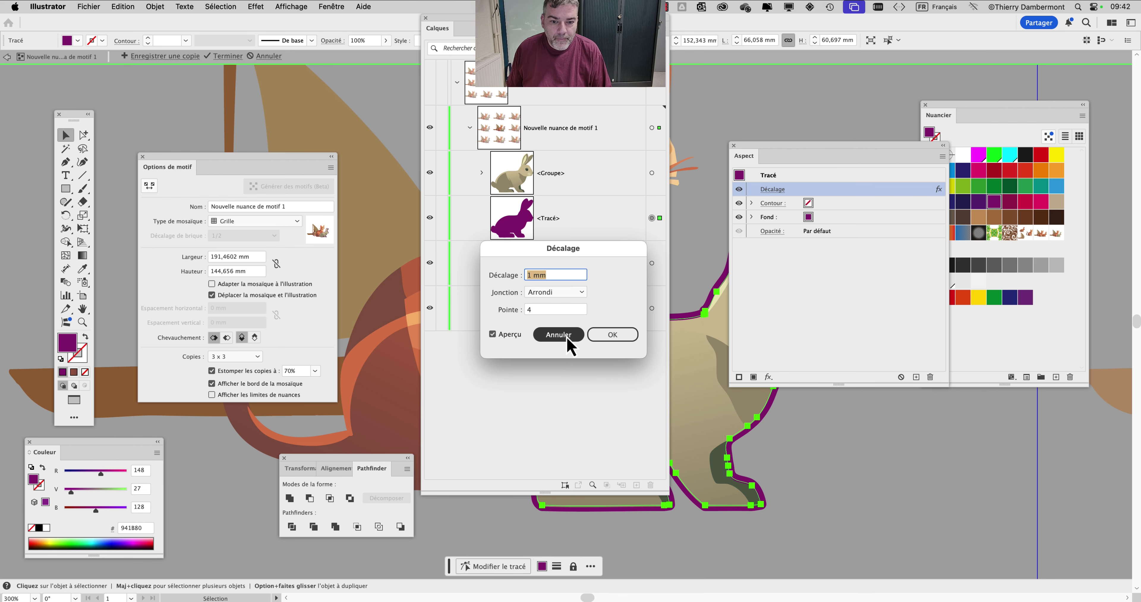
- Set the Offset Path effect of the purple silhouette to 0,5 mm and deselect the path
left_click_drag(759, 153, 904, 153)
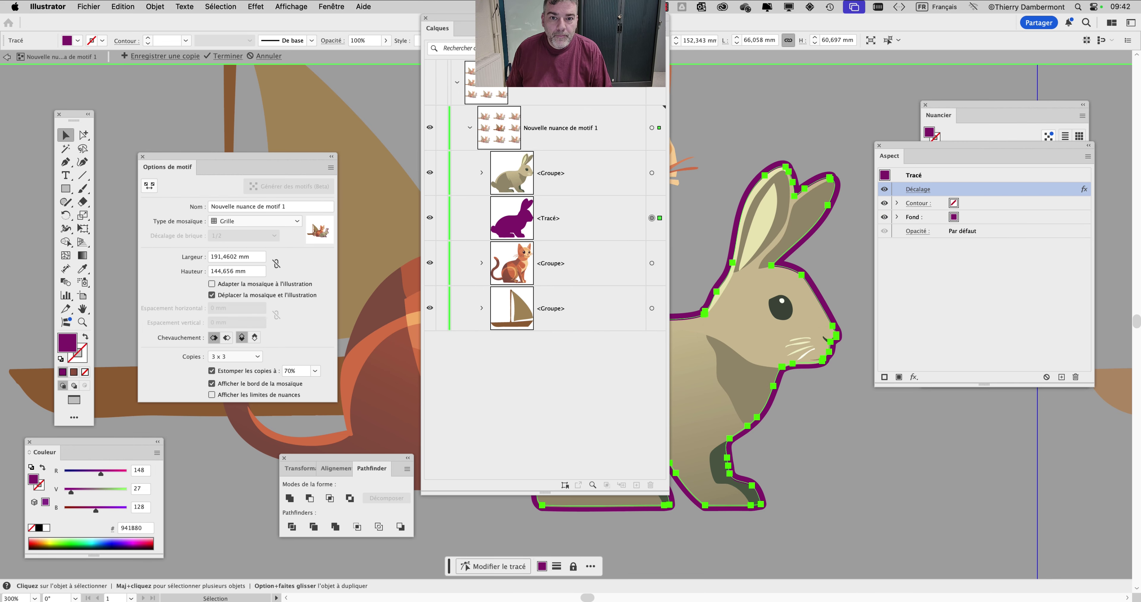
left_click_drag(567, 30, 432, 371)
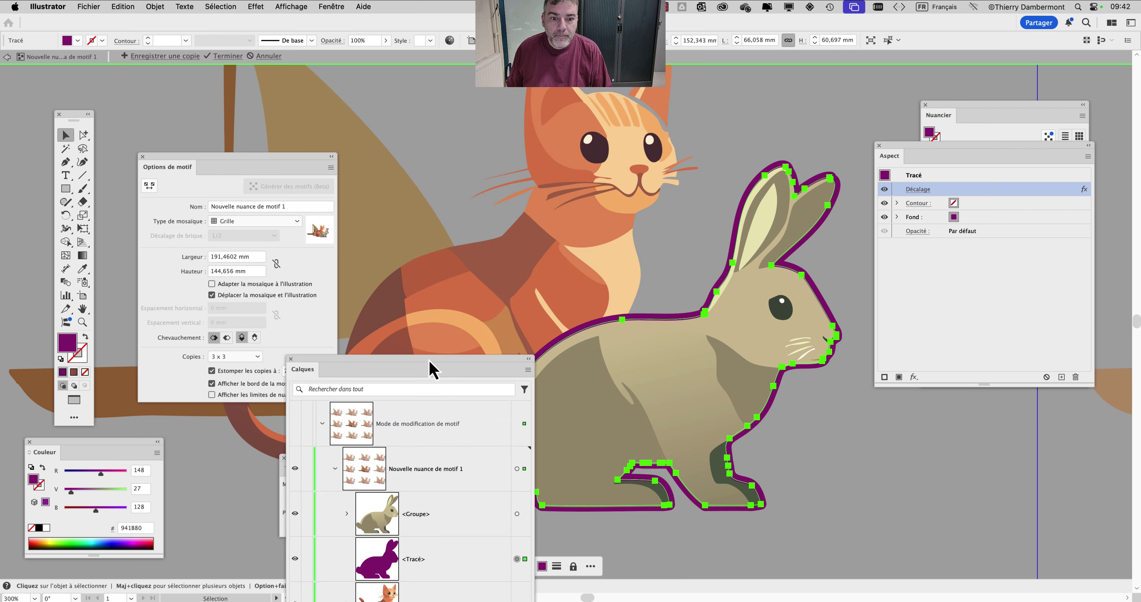
left_click(912, 191)
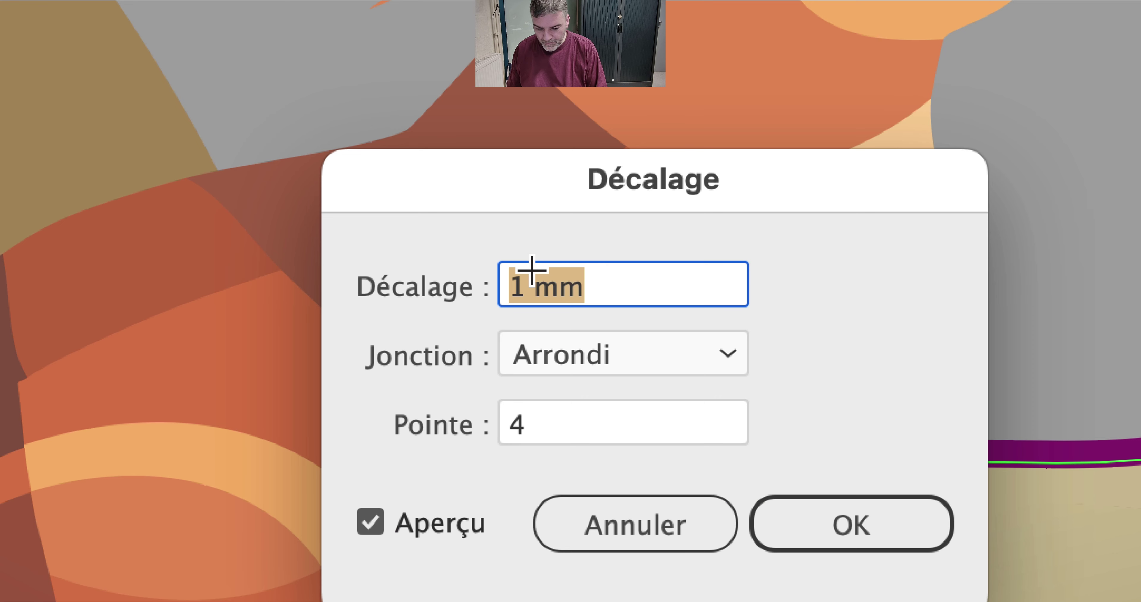
type("0,5")
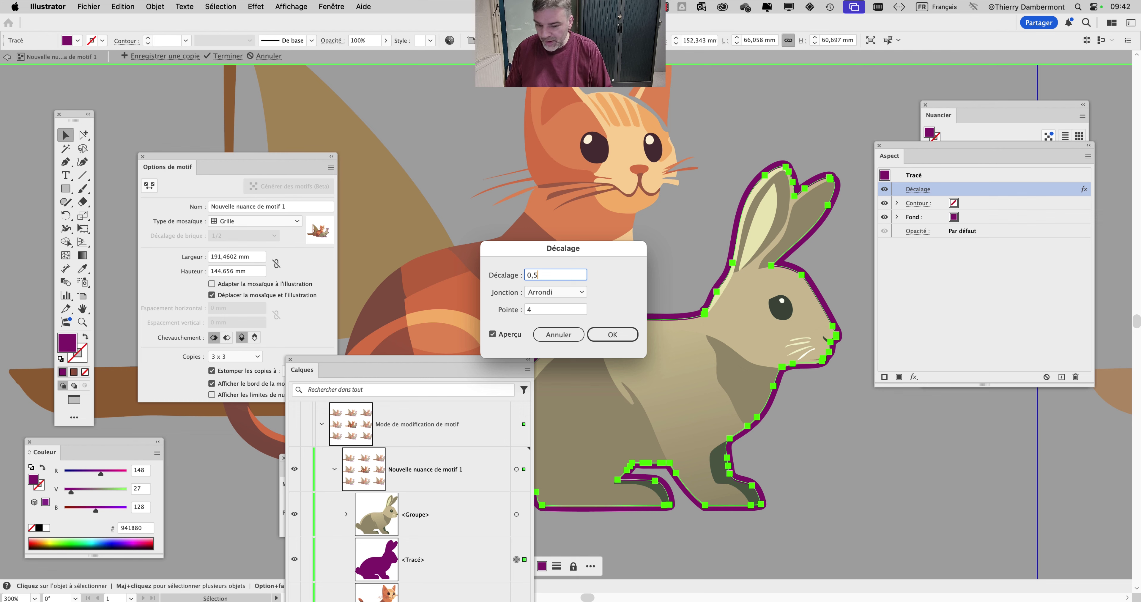
key("Tab")
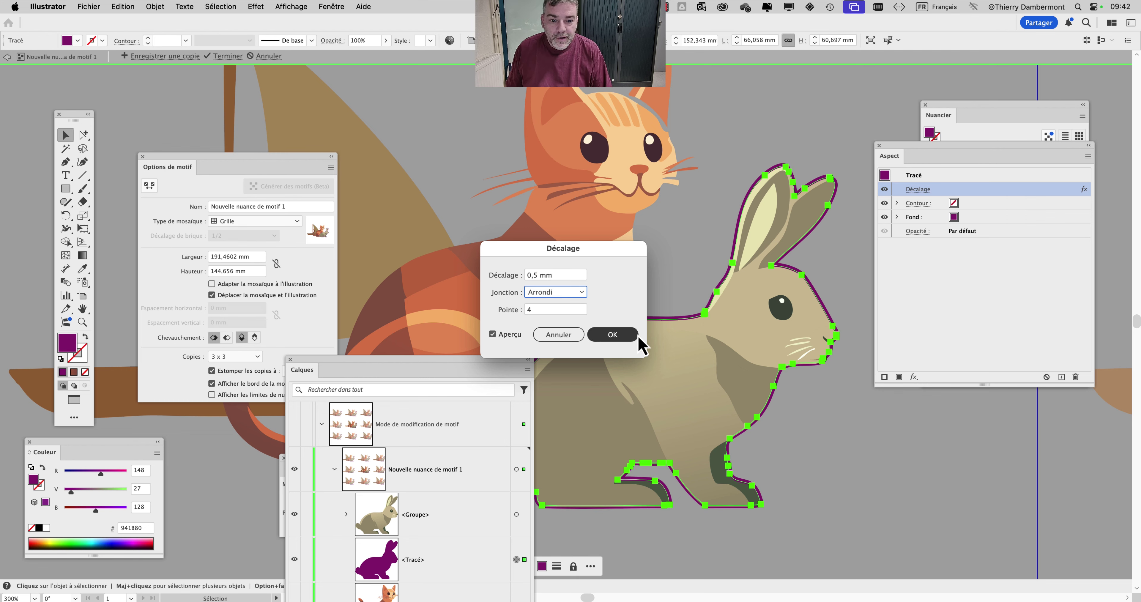
left_click(613, 335)
left_click(700, 272)
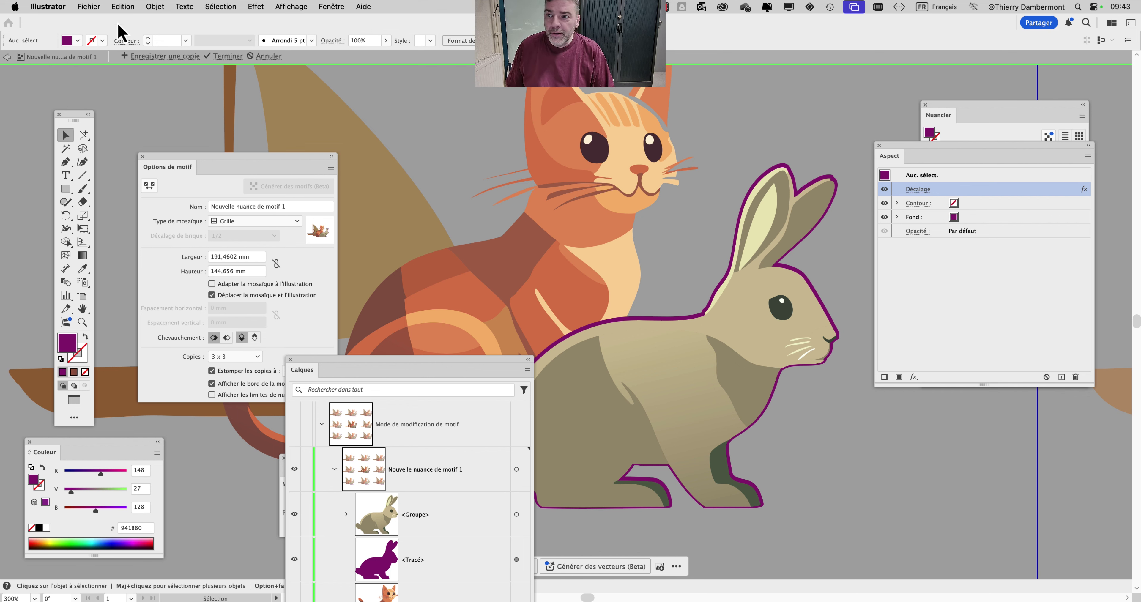
- Save a copy of the purple-outlined pattern as a new swatch, accepting content expansion, and exit pattern editing without changing the original
left_click(144, 57)
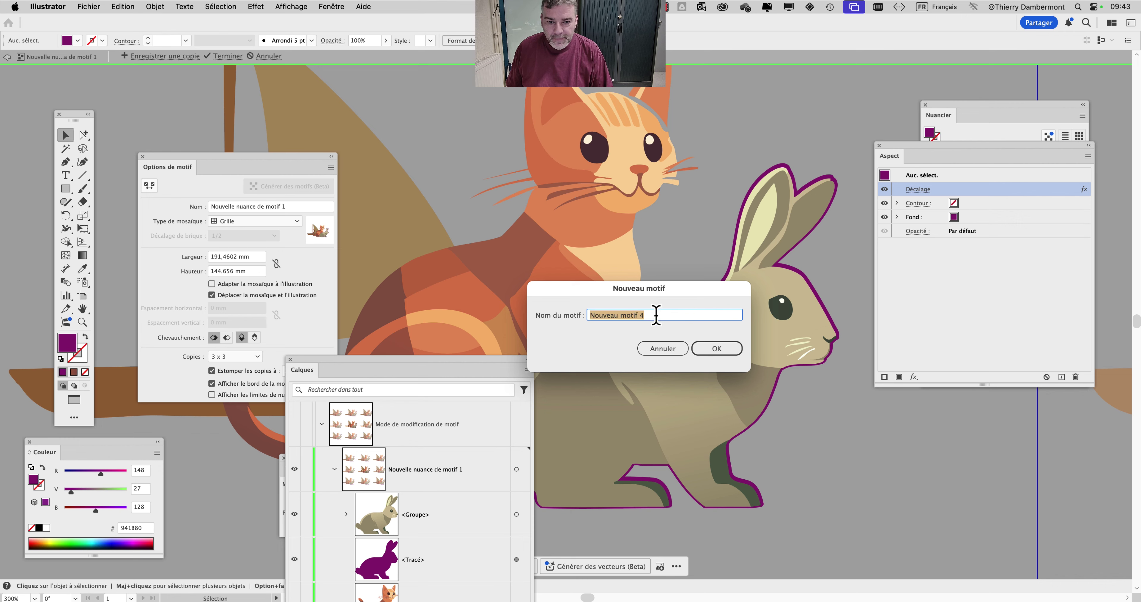
left_click(716, 352)
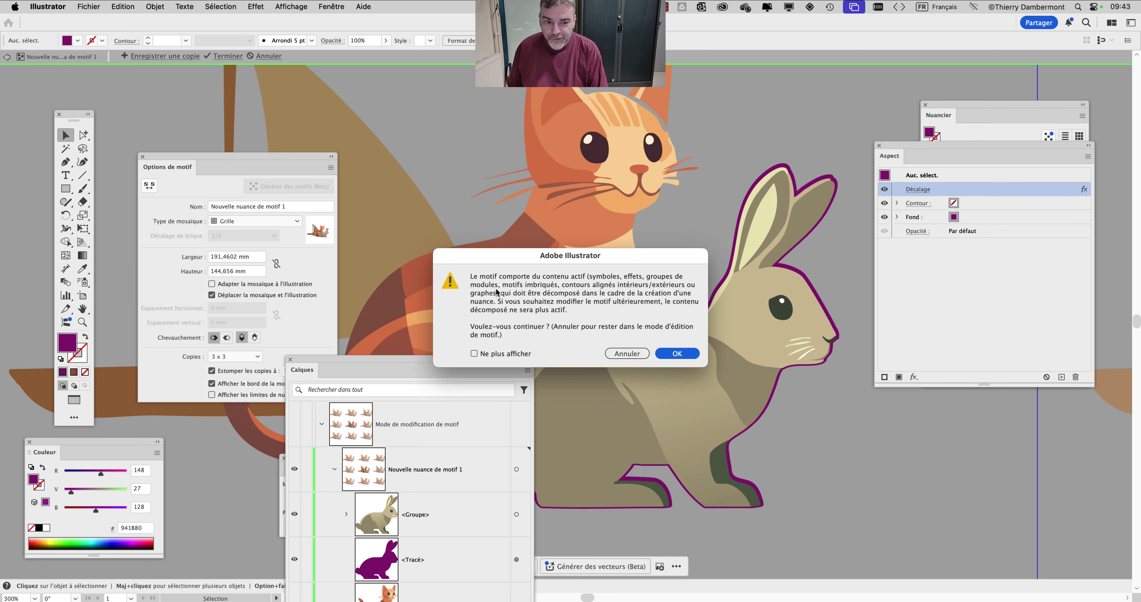
left_click(678, 354)
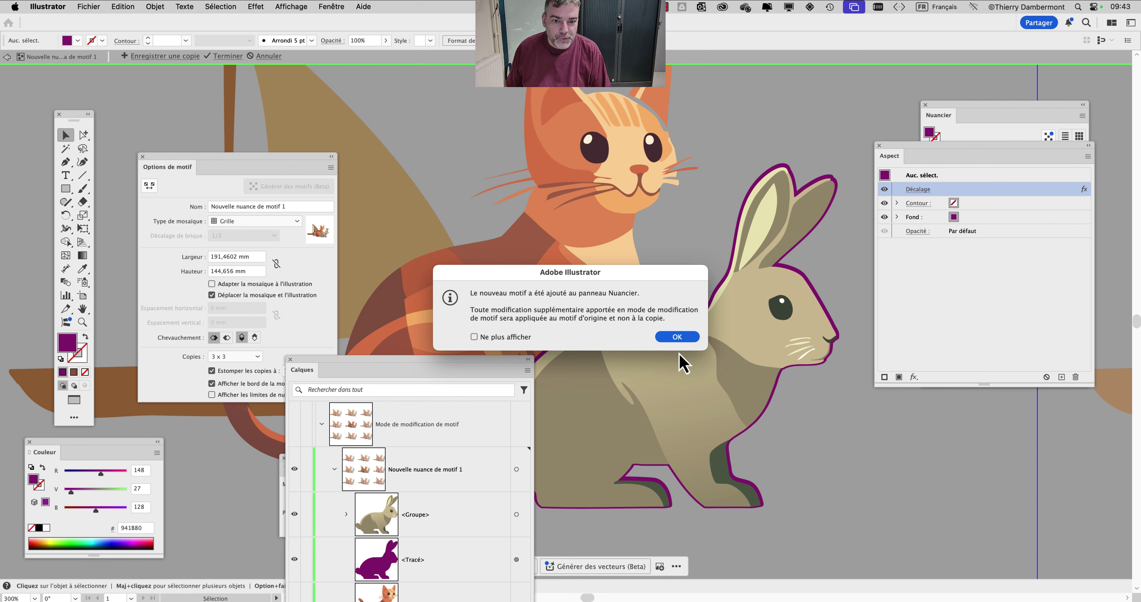
left_click(677, 337)
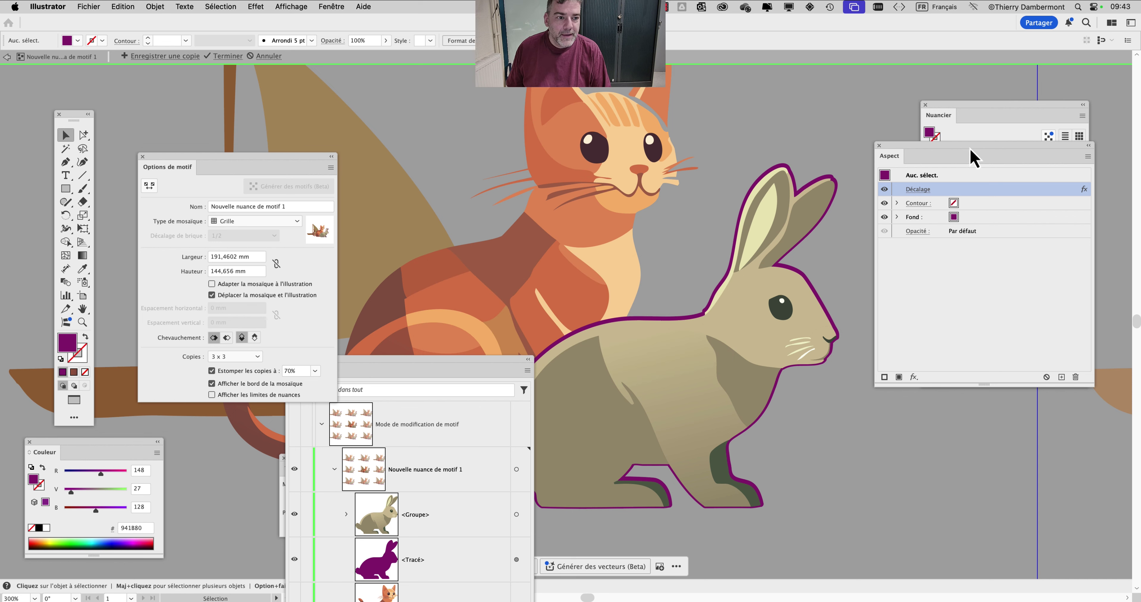
left_click_drag(970, 158, 947, 430)
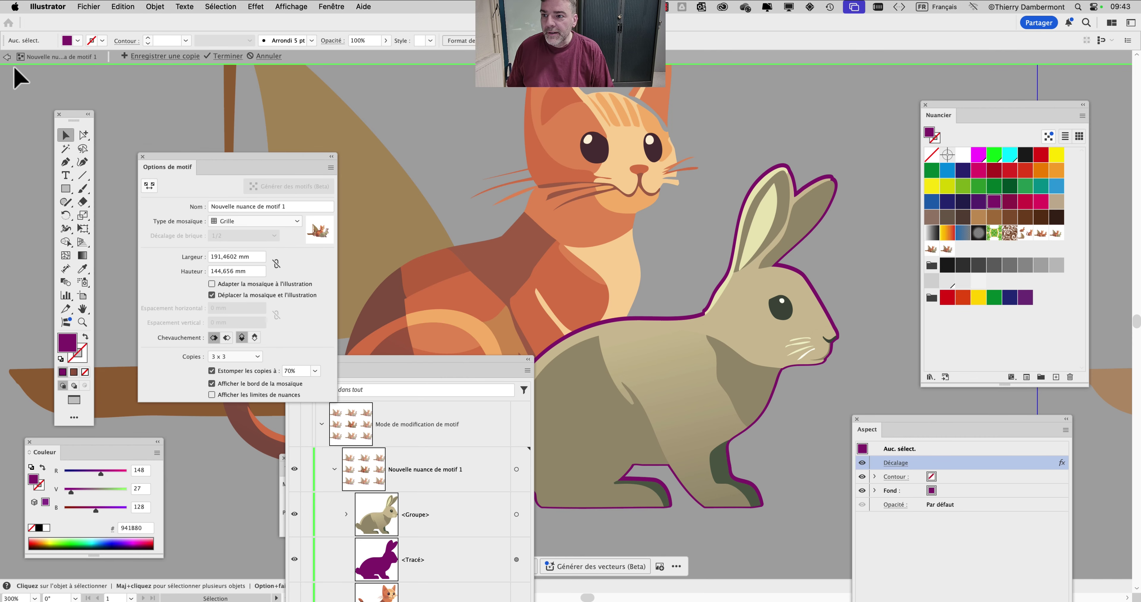
left_click(274, 56)
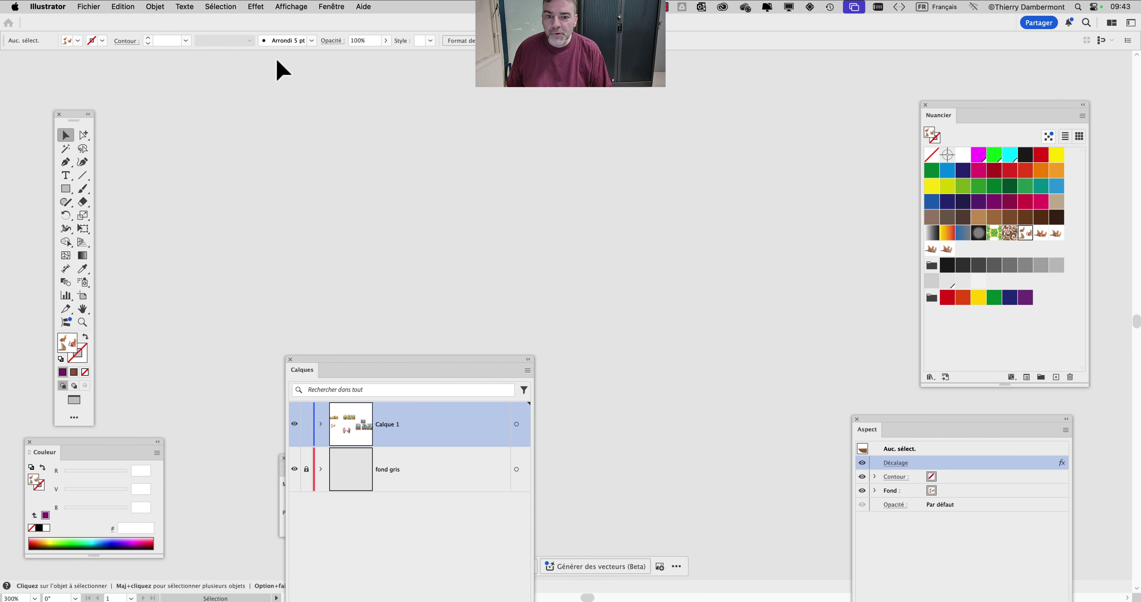
- Draw a circle about 1039 mm in diameter on the empty area beside the source illustrations
key("super+minus")
key("super+minus")
key("super+minus")
key("super+minus")
key("super+minus")
key("super+minus")
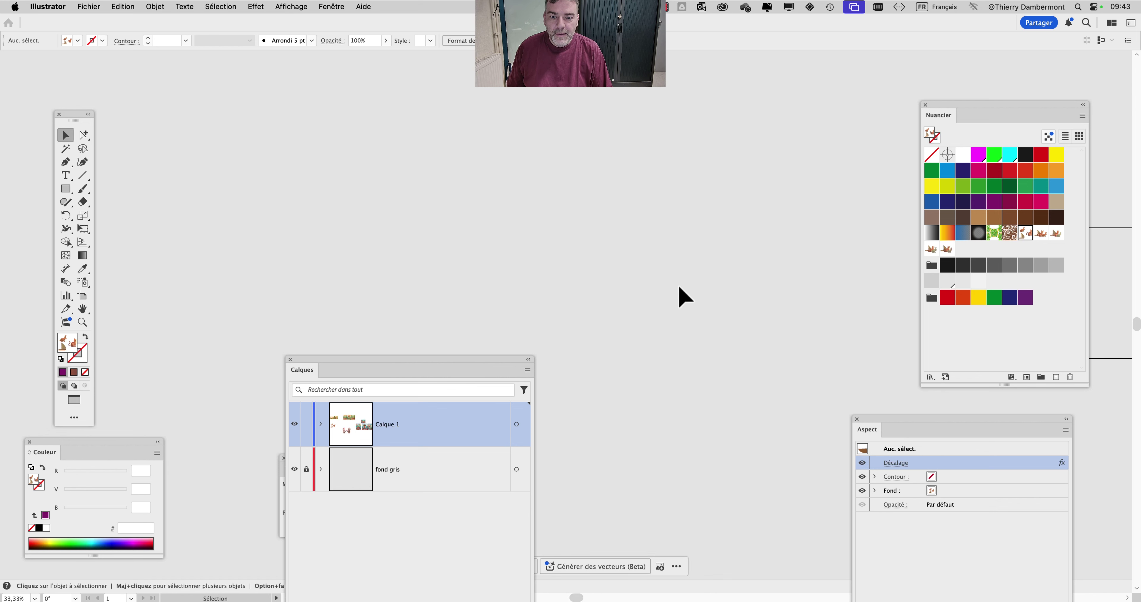
key("super+minus")
key("super+minus")
key("super+minus")
key("super+minus")
left_click(65, 190)
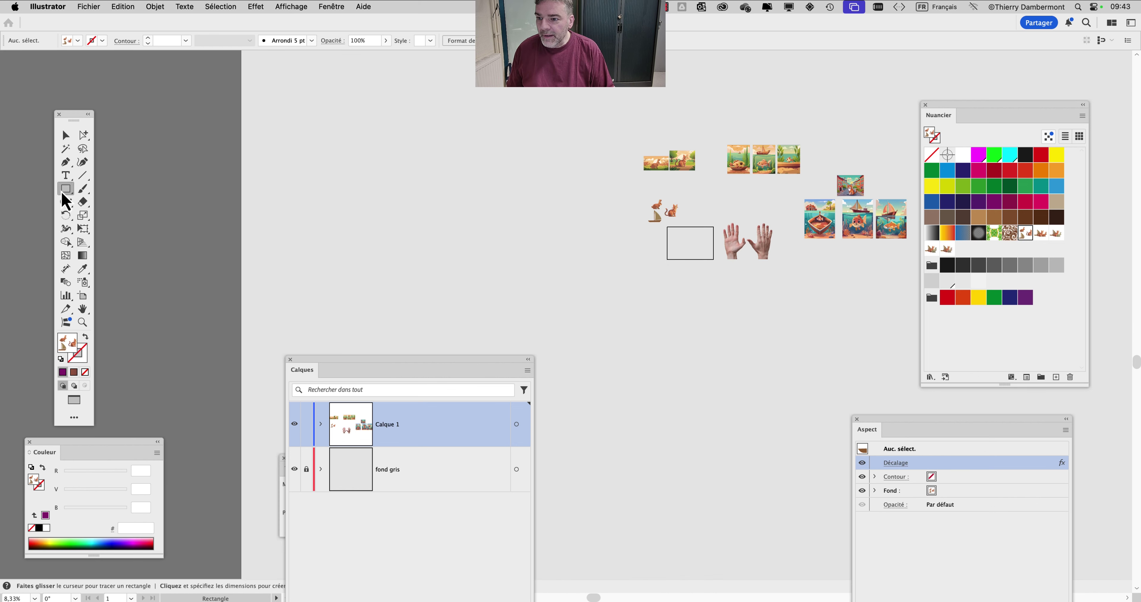
left_click_drag(62, 193, 119, 229)
left_click_drag(384, 234, 466, 302)
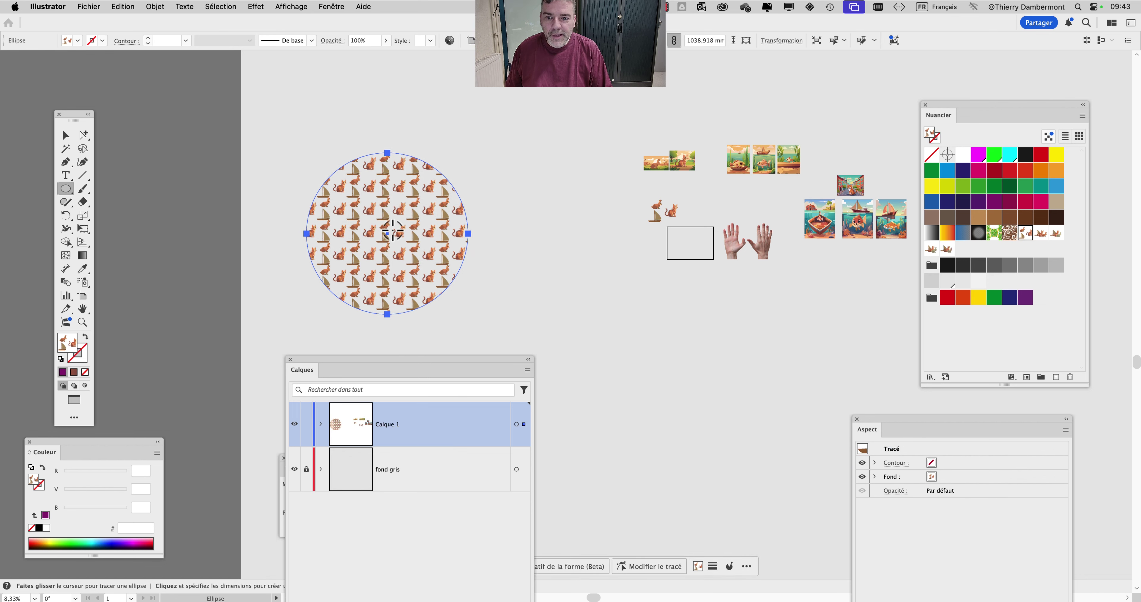
- Fill the circle with the newest pattern swatch, the one with the thin purple outline, and examine the rabbit's outline closely
key("super+plus")
key("super+plus")
key("super+plus")
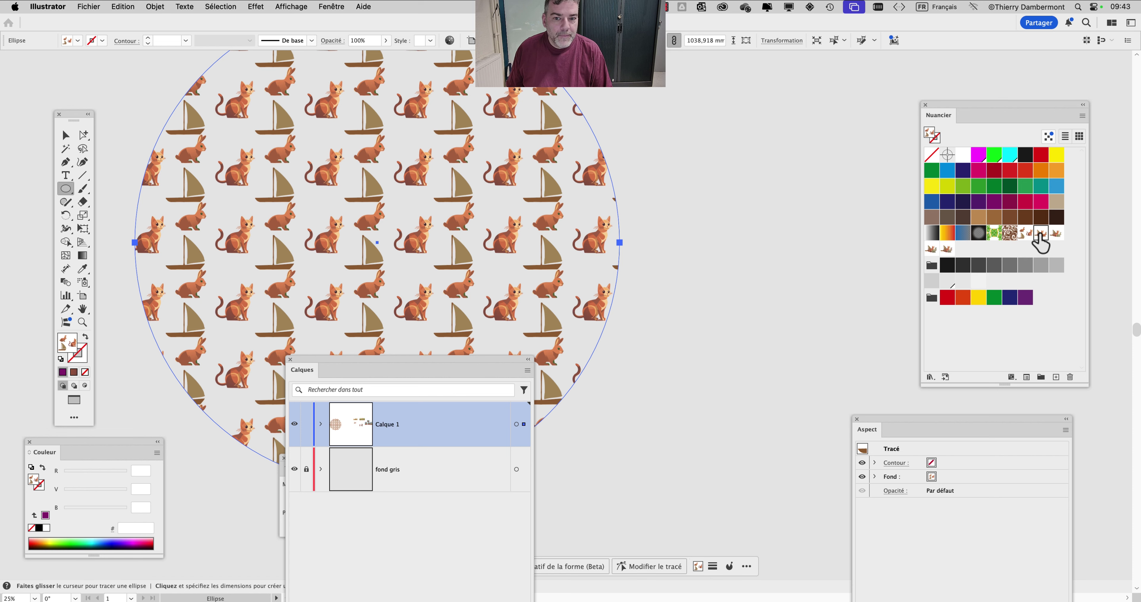
left_click(1056, 232)
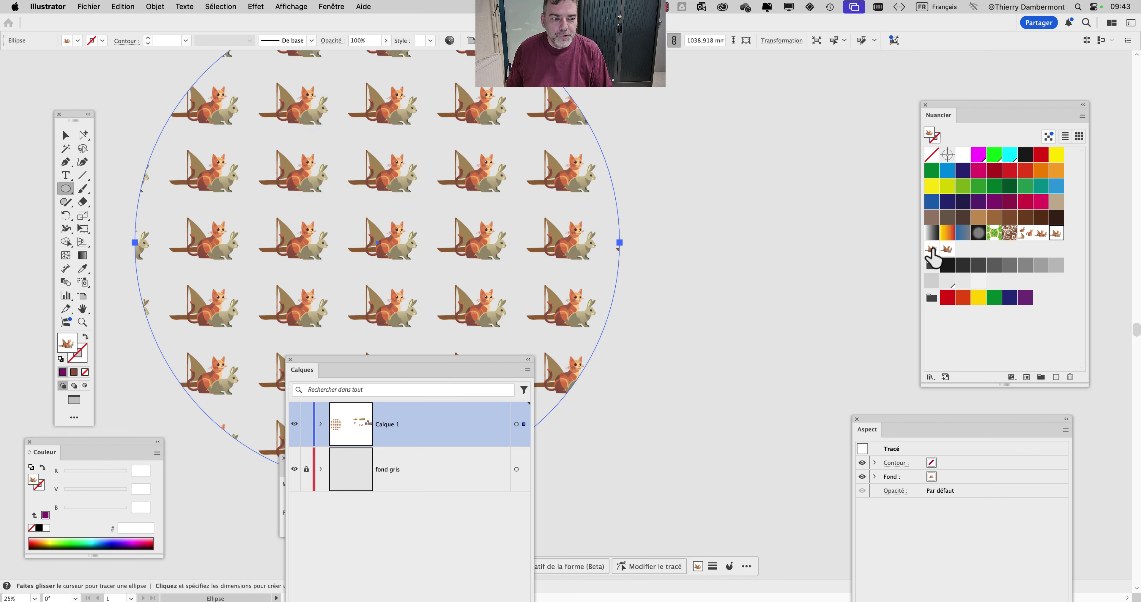
left_click(946, 249)
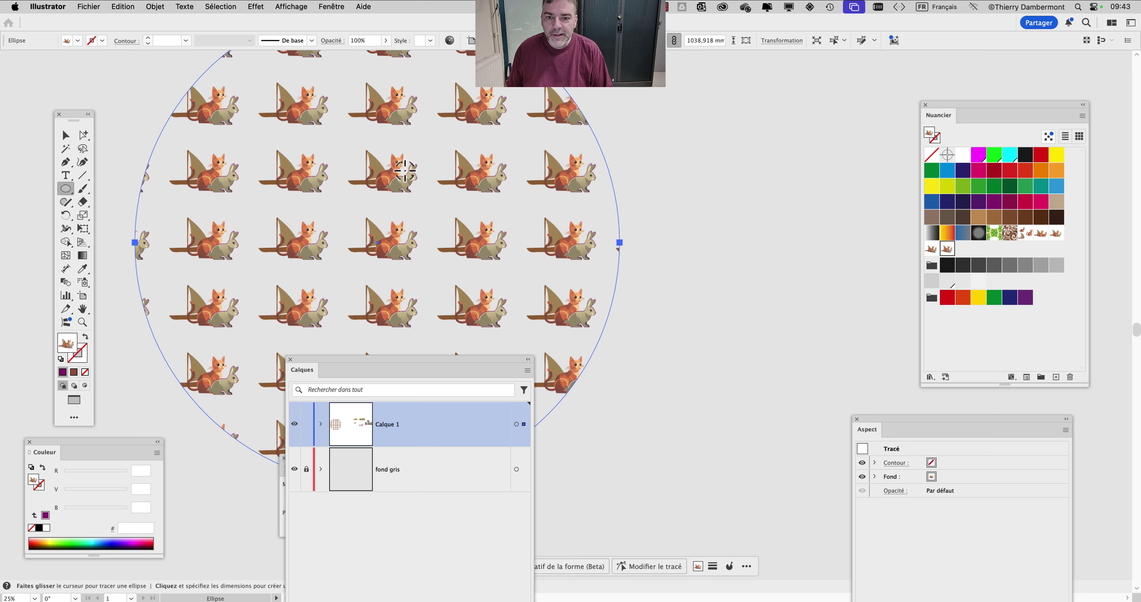
scroll(412, 169, "up", 4)
scroll(412, 169, "up", 4)
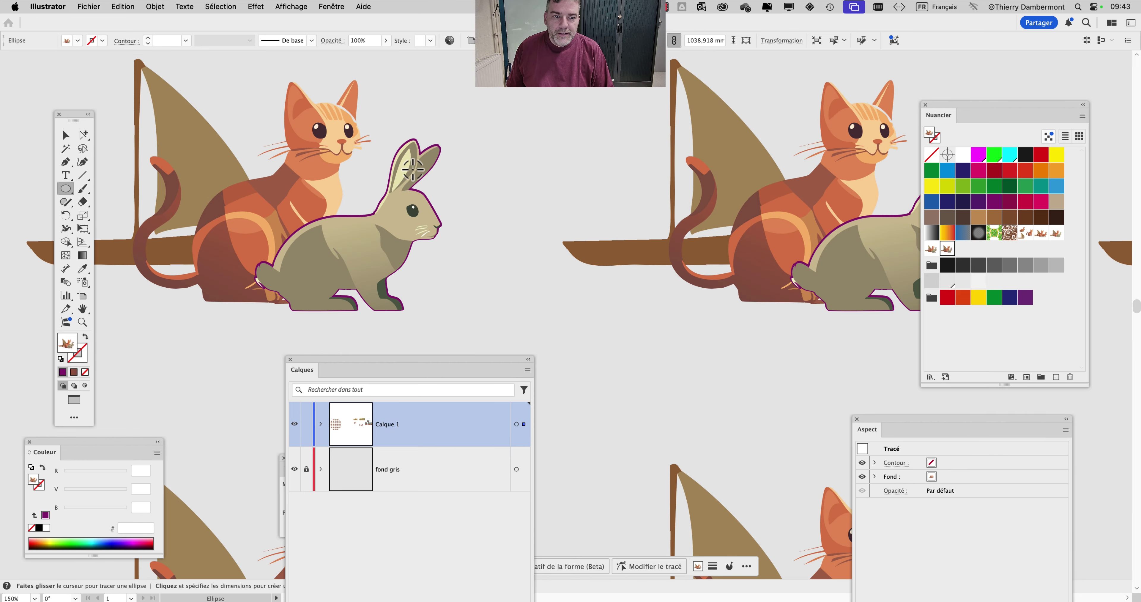
scroll(375, 168, "down", 8)
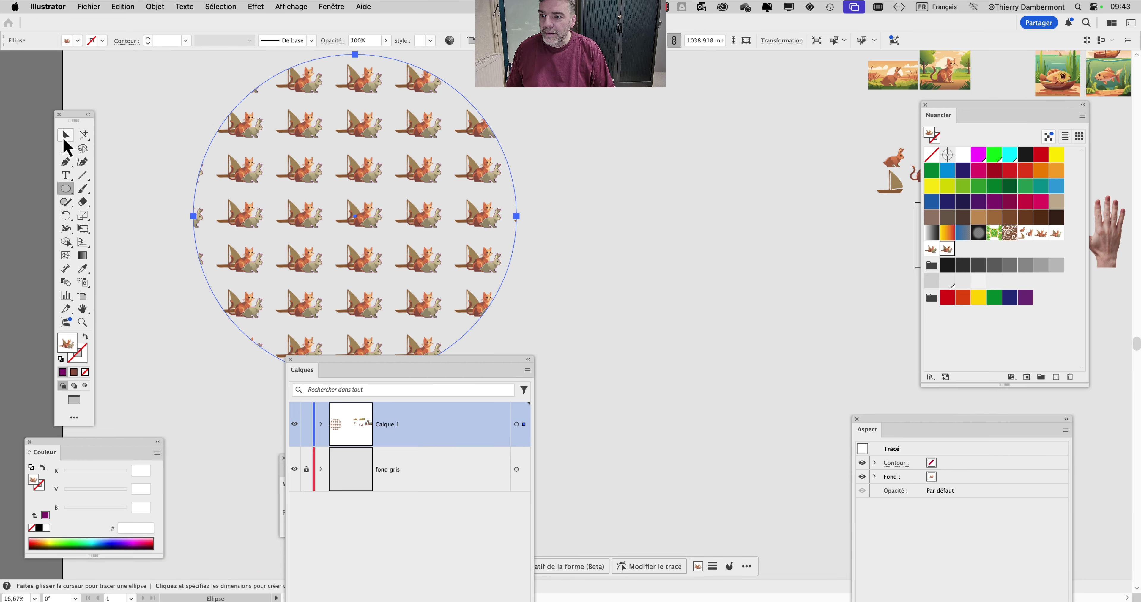
- Deselect the circle and open the newest pattern swatch, Nouveau motif 4, for editing
left_click(66, 135)
left_click(609, 213)
left_click_drag(573, 165, 479, 62)
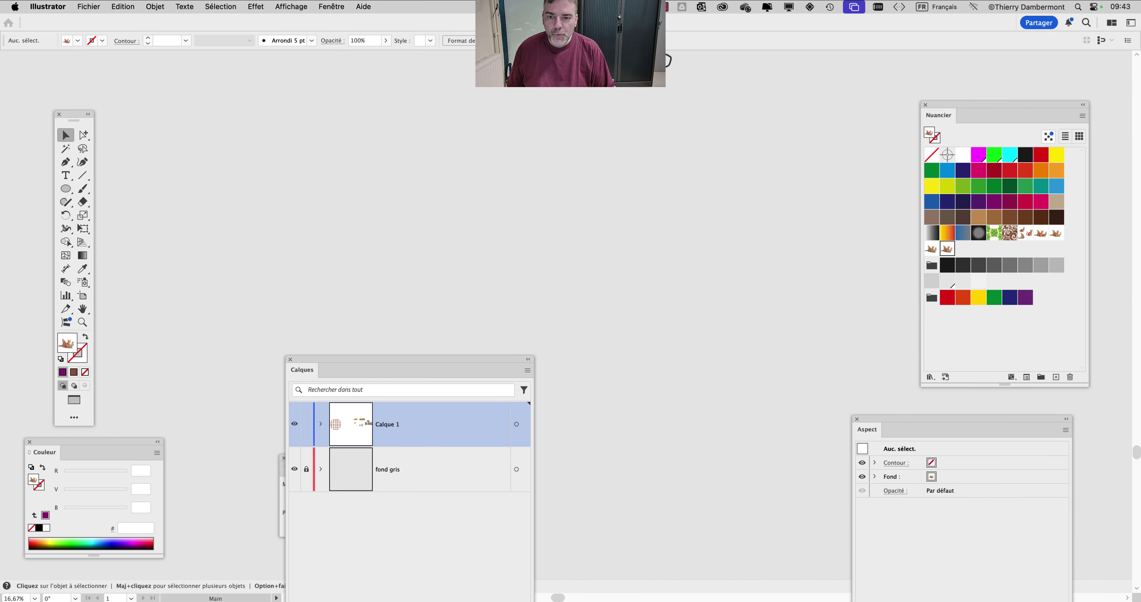
double_click(946, 249)
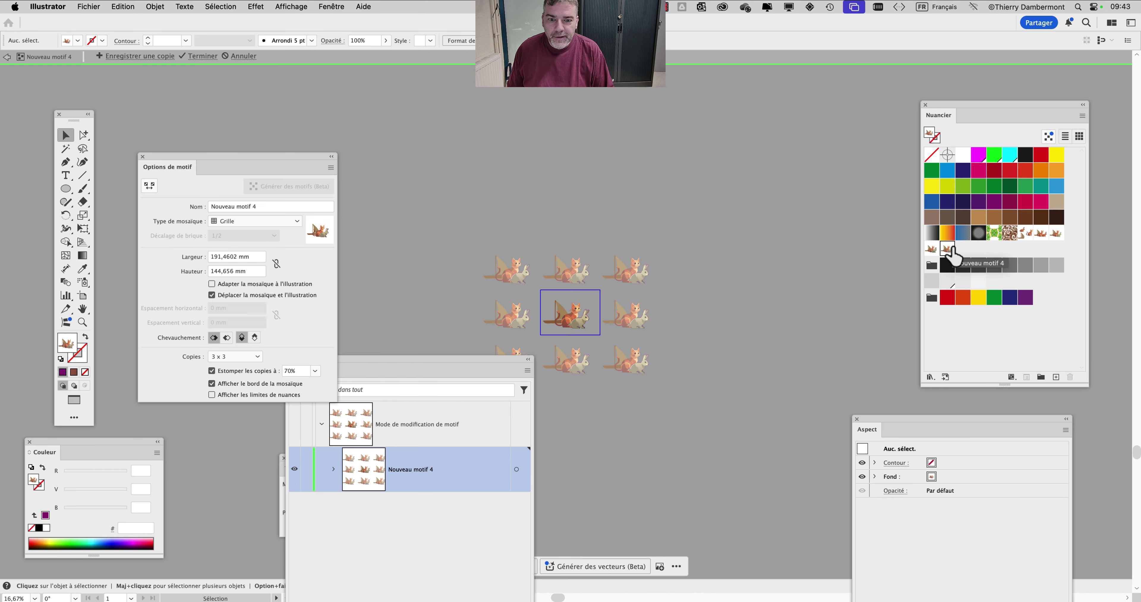
scroll(606, 326, "up", 8)
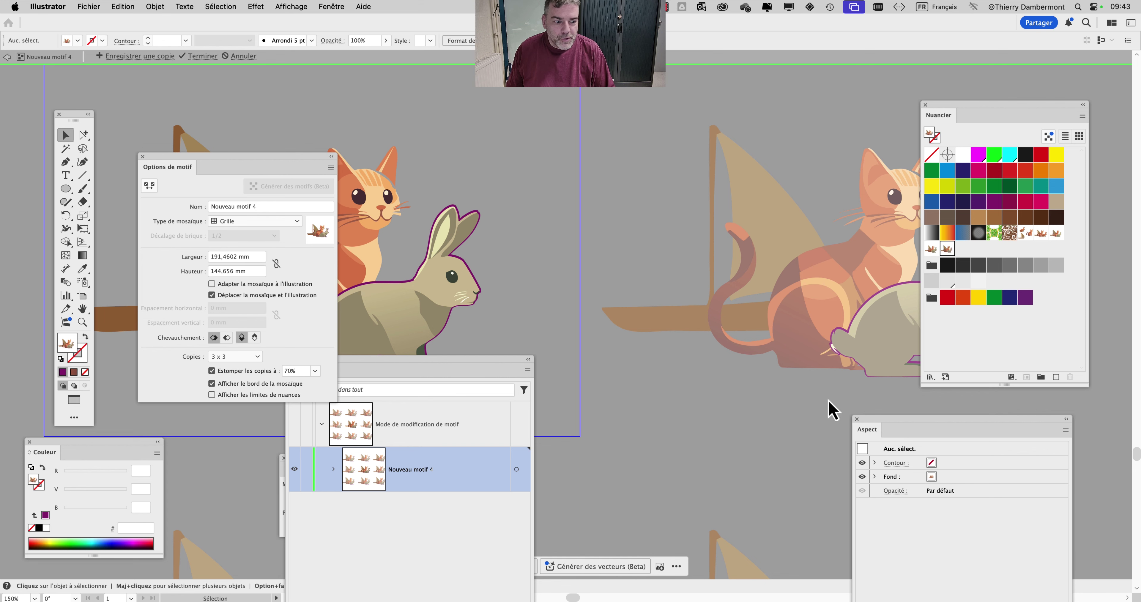
- Expand the contents of Nouveau motif 4 in the layer list and select the purple rabbit silhouette path
left_click_drag(438, 372, 721, 90)
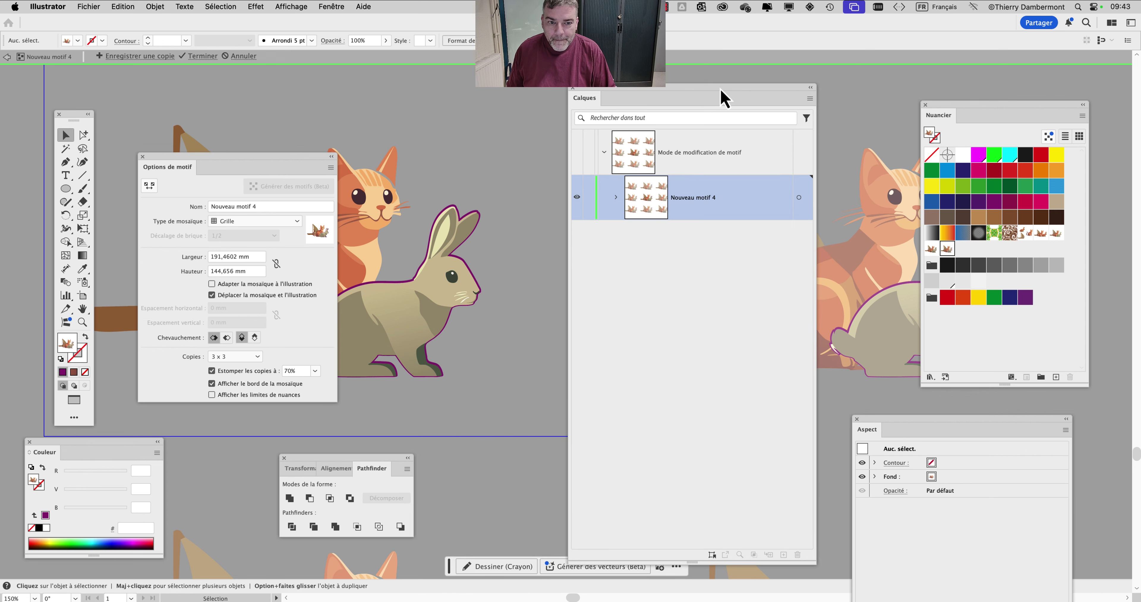
left_click(616, 197)
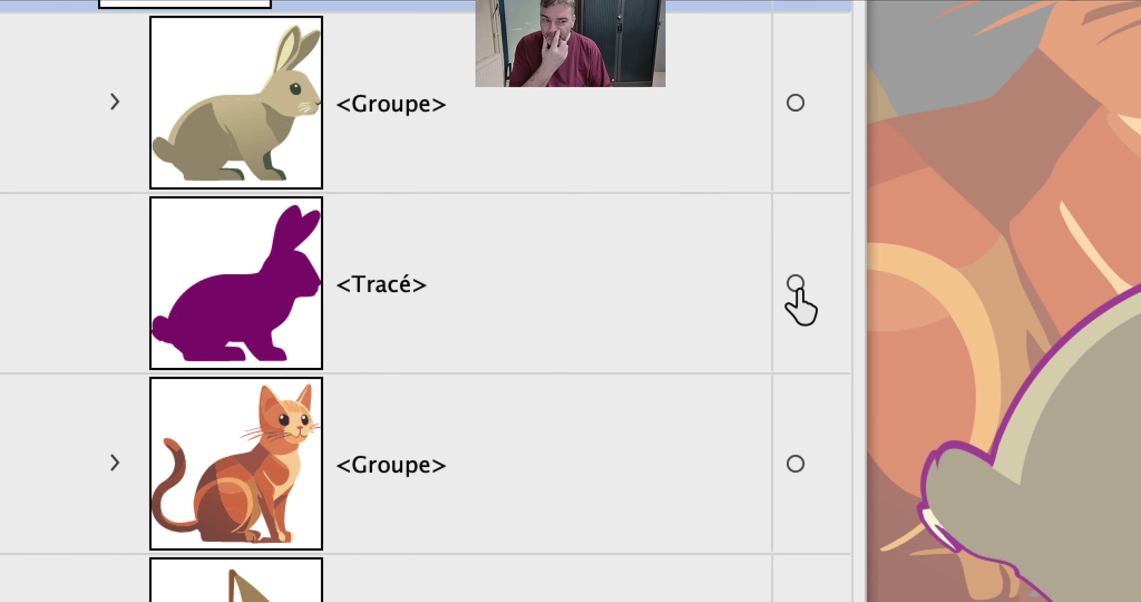
left_click(796, 285)
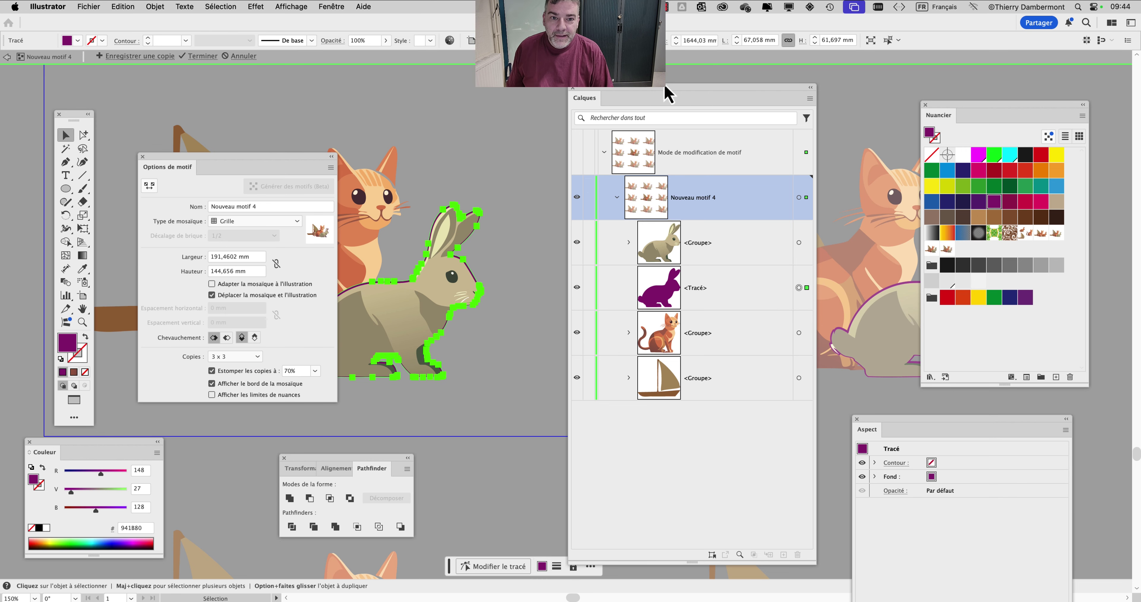
- Check the appearance attributes of the purple silhouette for a live Offset Path effect, inspect its outline on the artwork, and deselect it
left_click_drag(636, 93, 917, 72)
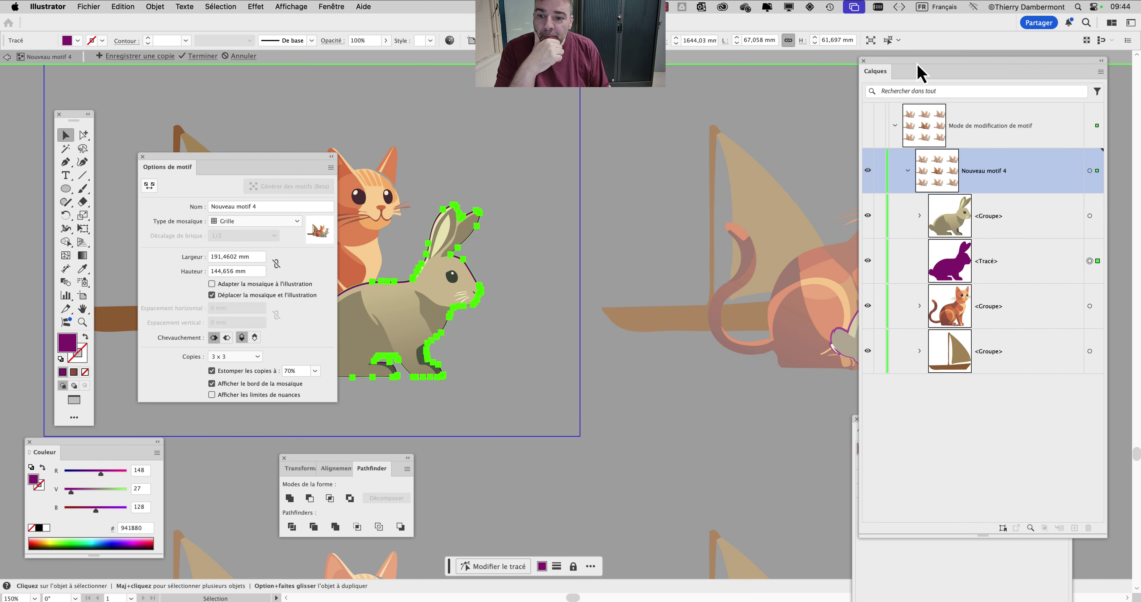
left_click(341, 7)
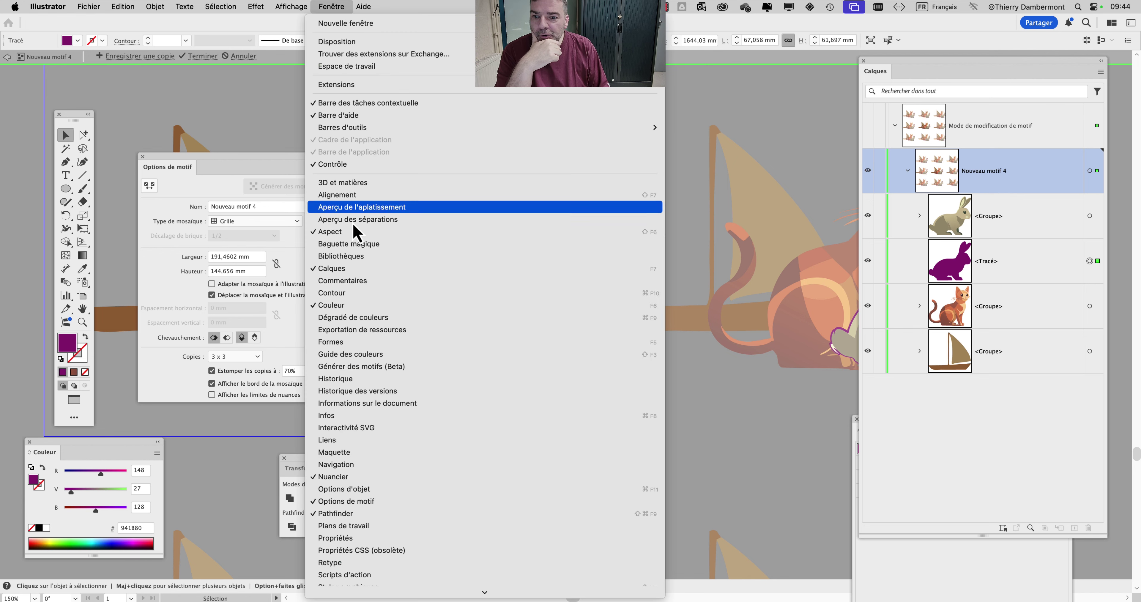
left_click(360, 232)
left_click(330, 6)
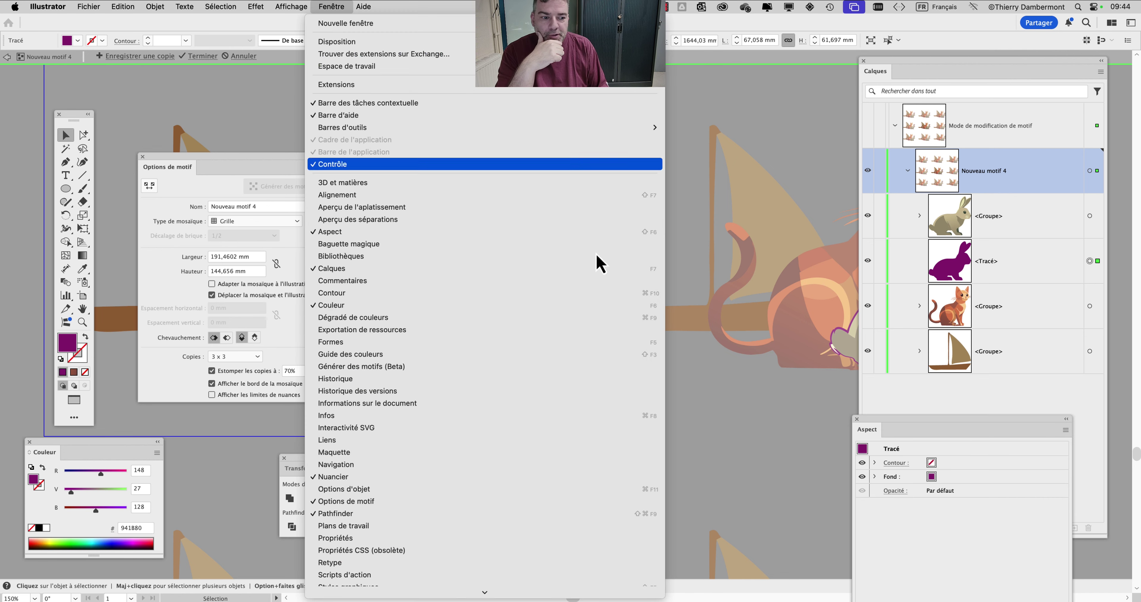
left_click_drag(877, 425, 568, 186)
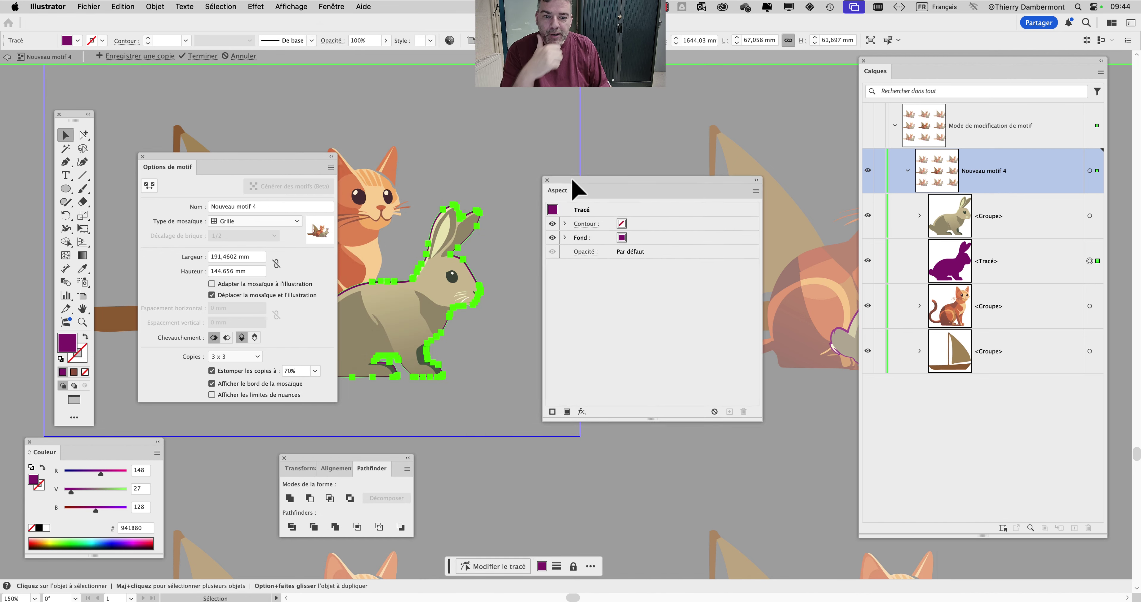
key("a")
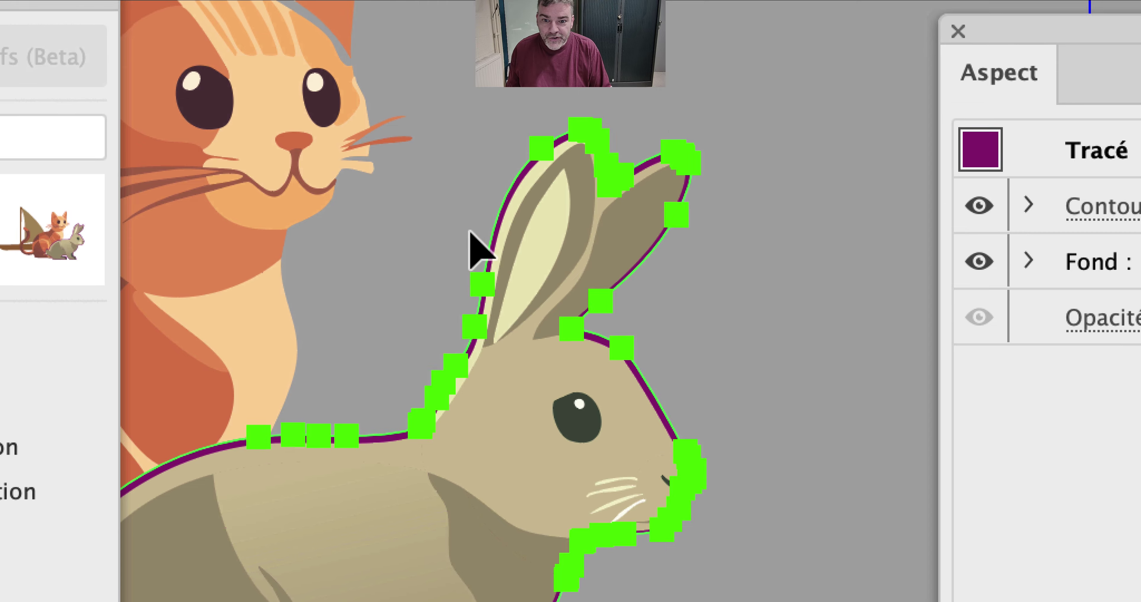
left_click(470, 237)
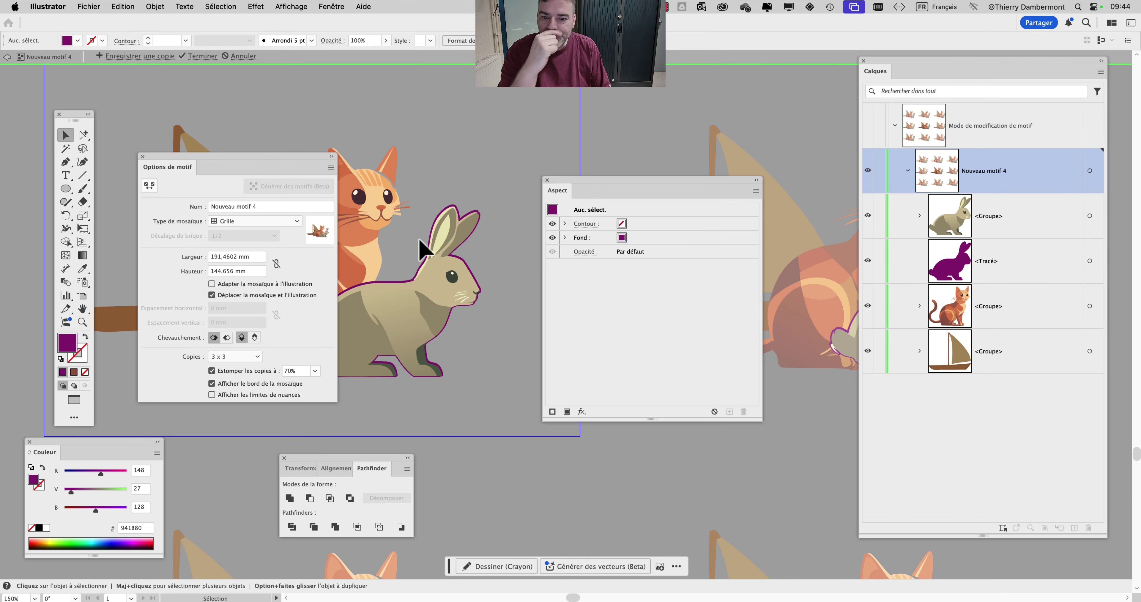
- Move the pattern options clear of the artwork and select the sailboat group in the central pattern tile
left_click(547, 180)
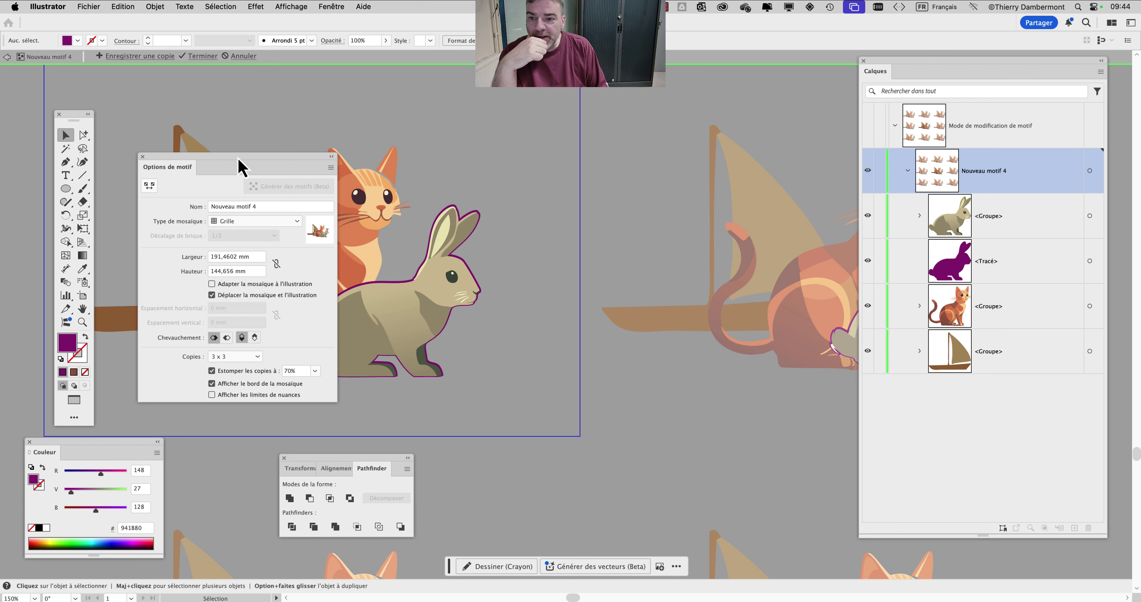
left_click_drag(240, 167, 708, 116)
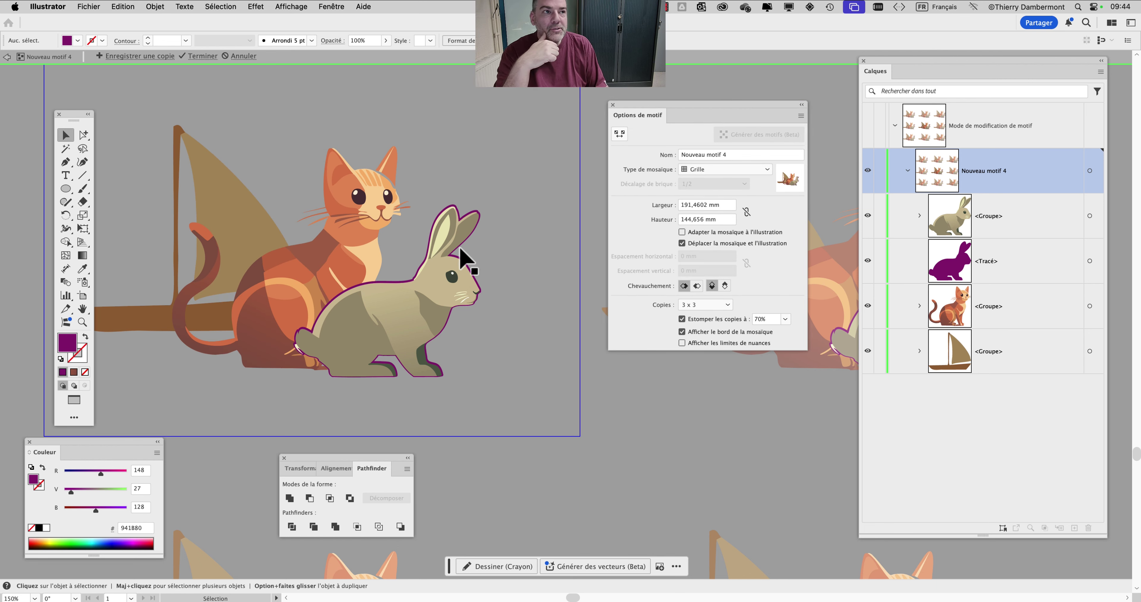
scroll(310, 310, "down", 2)
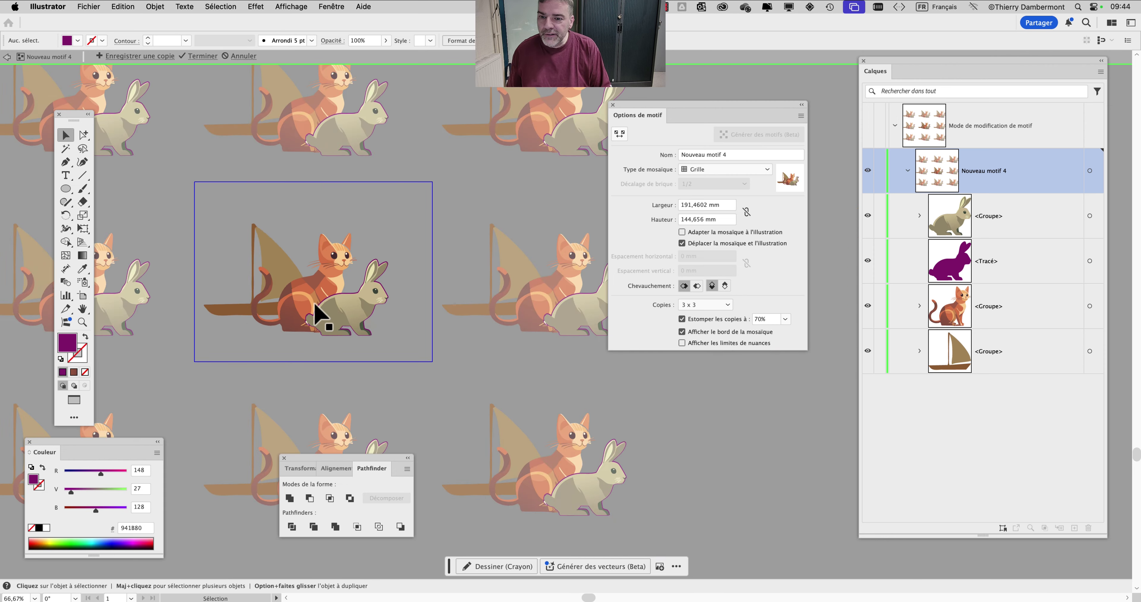
scroll(318, 312, "down", 2)
scroll(333, 297, "up", 1)
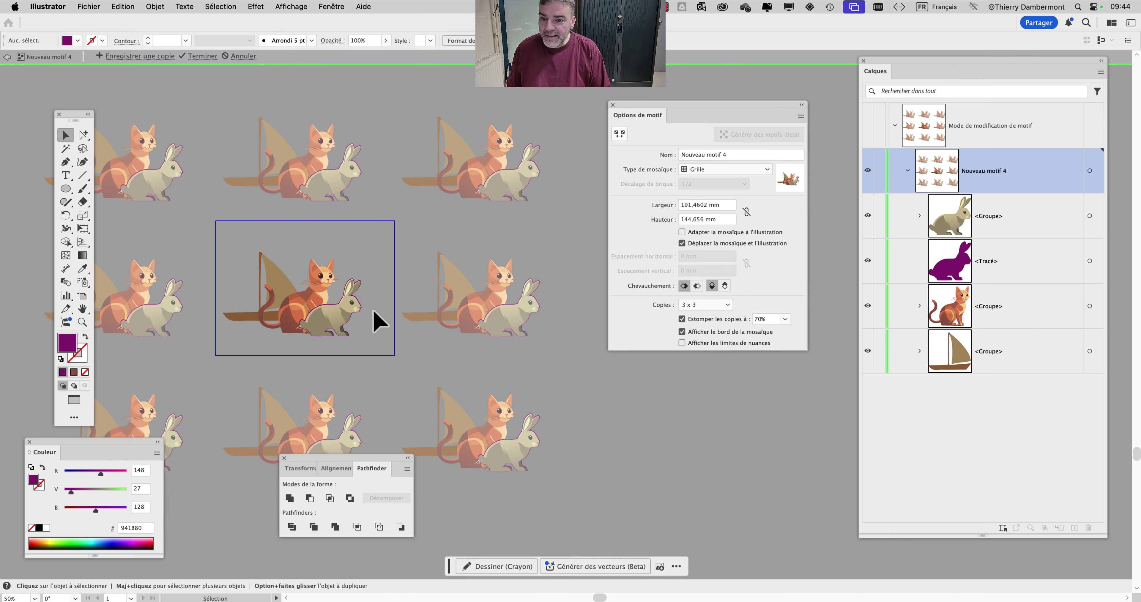
scroll(438, 300, "up", 3)
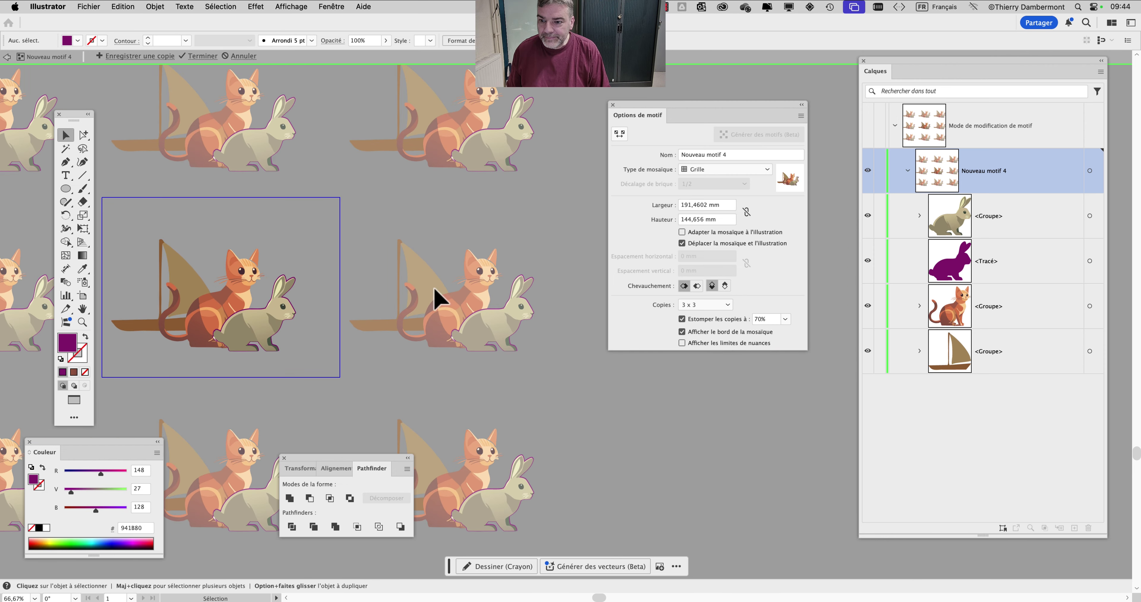
left_click(380, 240)
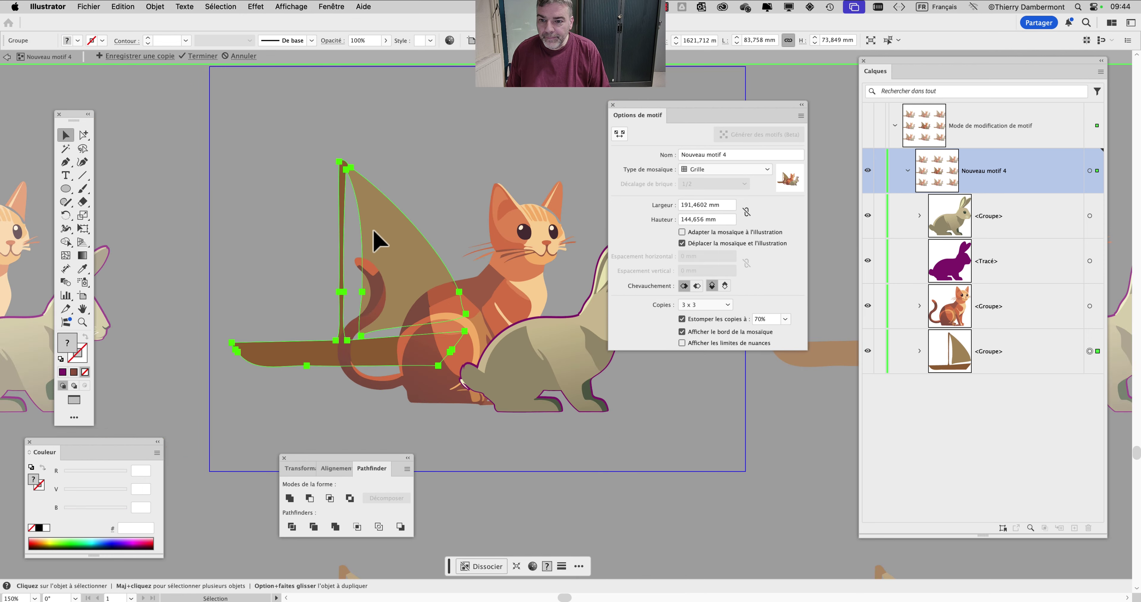
- Try recolouring the sailboat through global adjustment with saturation at -43% and luminance at -45%, and cancel the recolouring
left_click(116, 7)
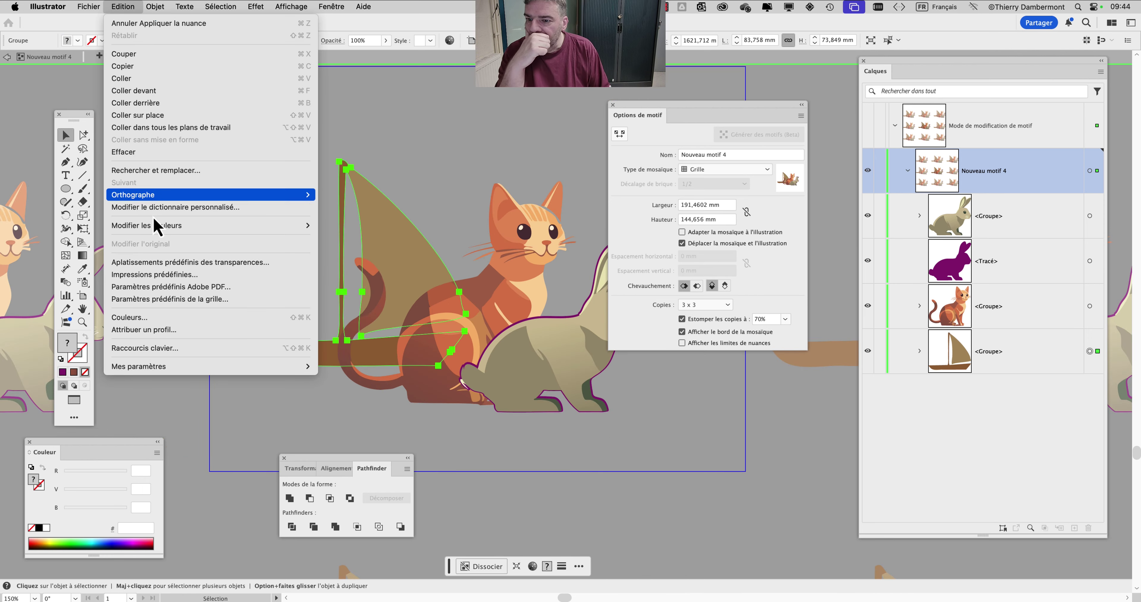
mouse_move(271, 225)
left_click(333, 225)
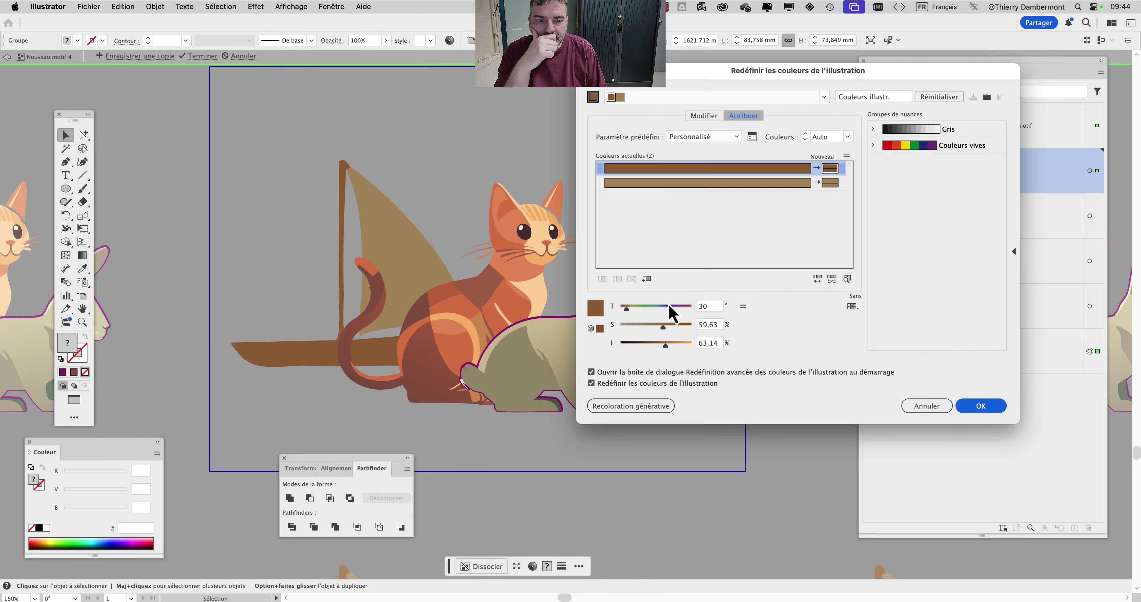
left_click(743, 305)
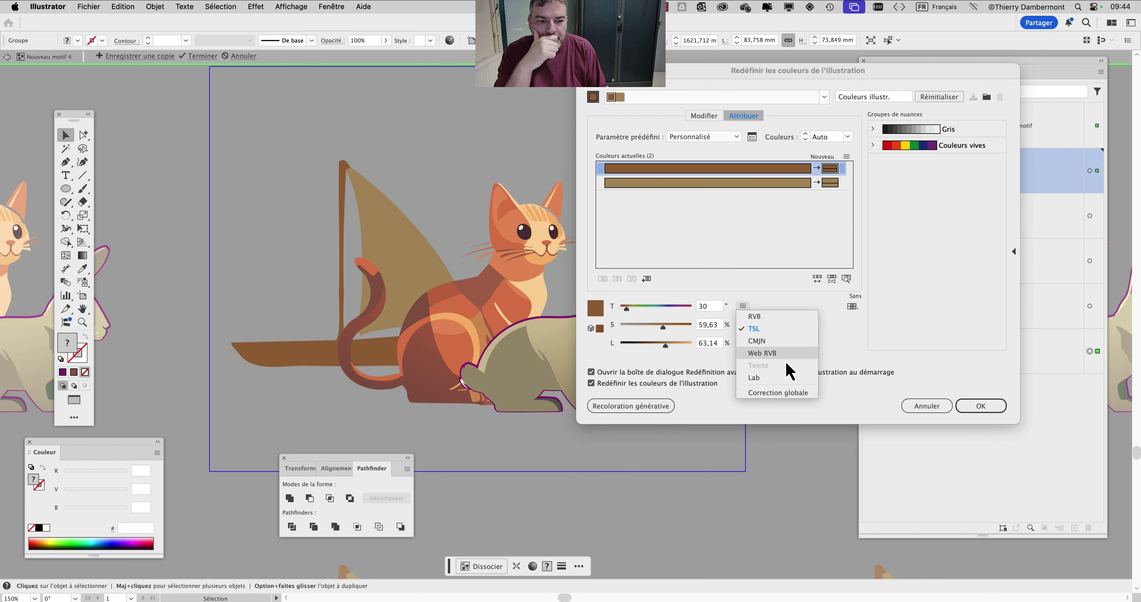
left_click(787, 391)
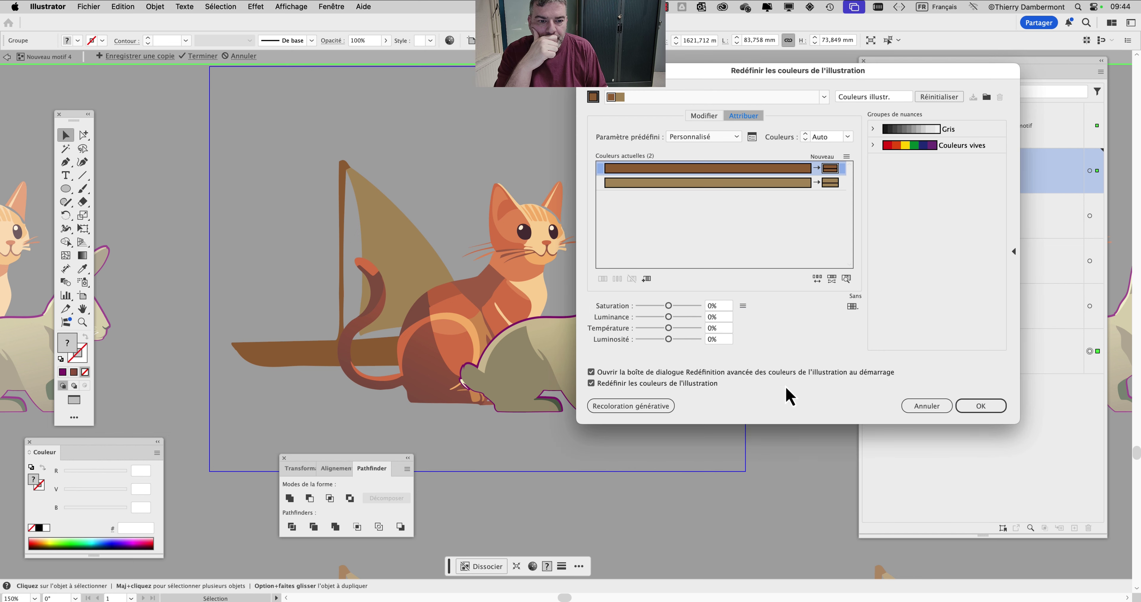
left_click(687, 305)
left_click(656, 317)
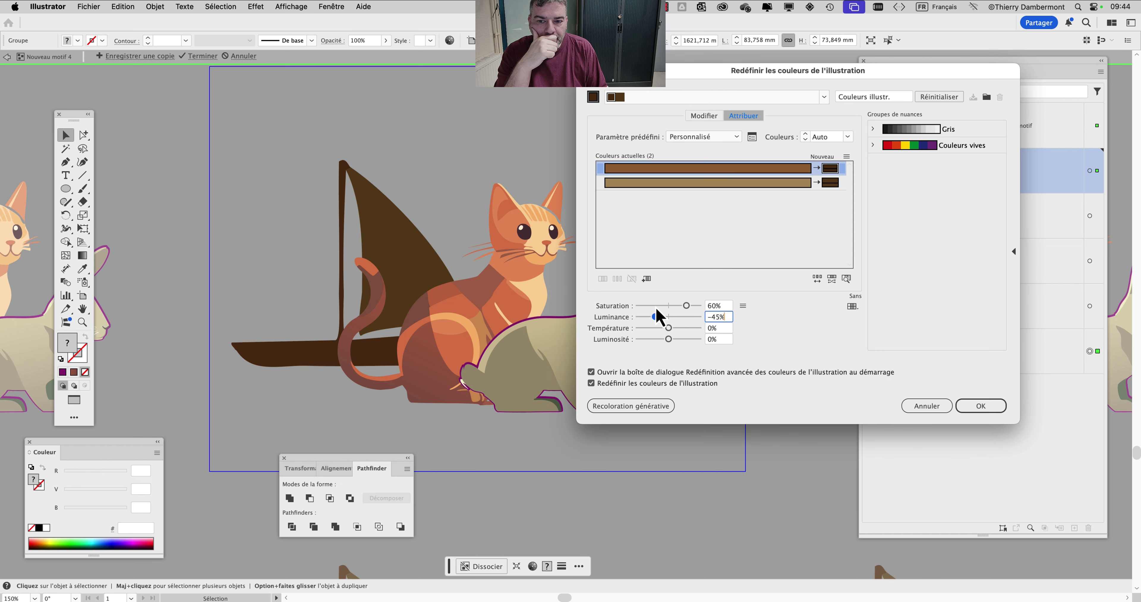
left_click(656, 306)
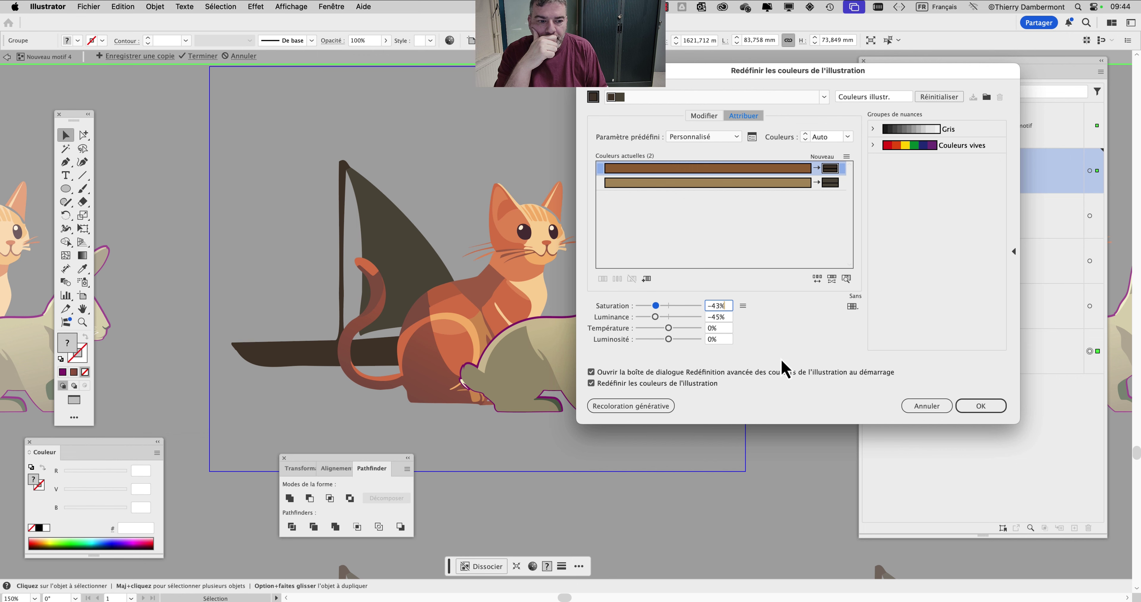
left_click(935, 413)
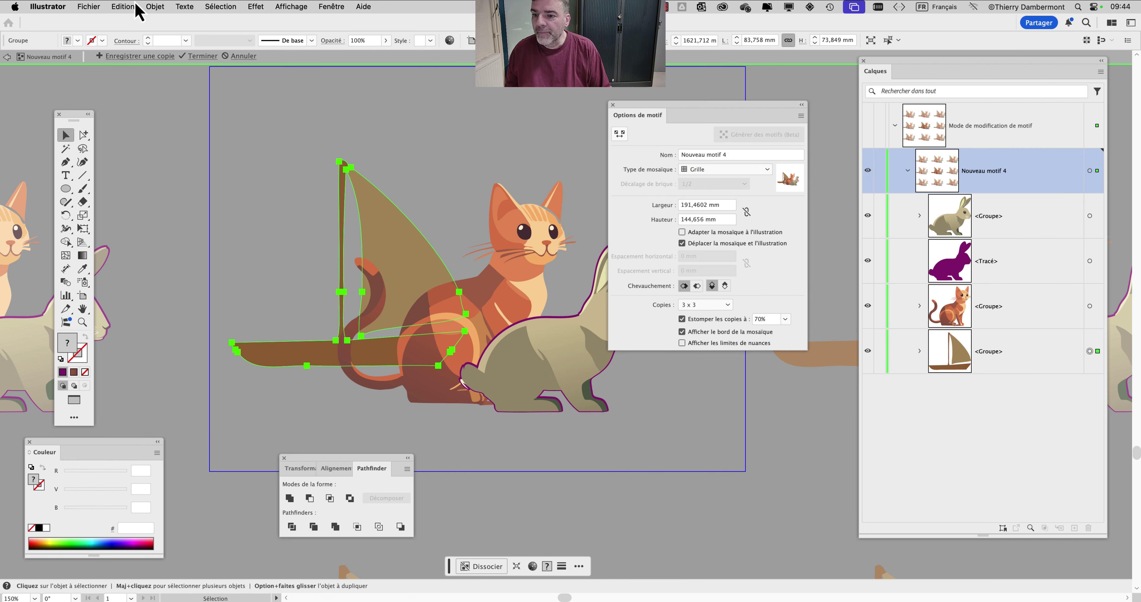
- In Recolor Artwork, replace the sailboat's dark brown mast and hull colour with a dark green of about 113° hue, 89% saturation and 29% luminance
left_click(135, 5)
mouse_move(204, 237)
left_click(366, 229)
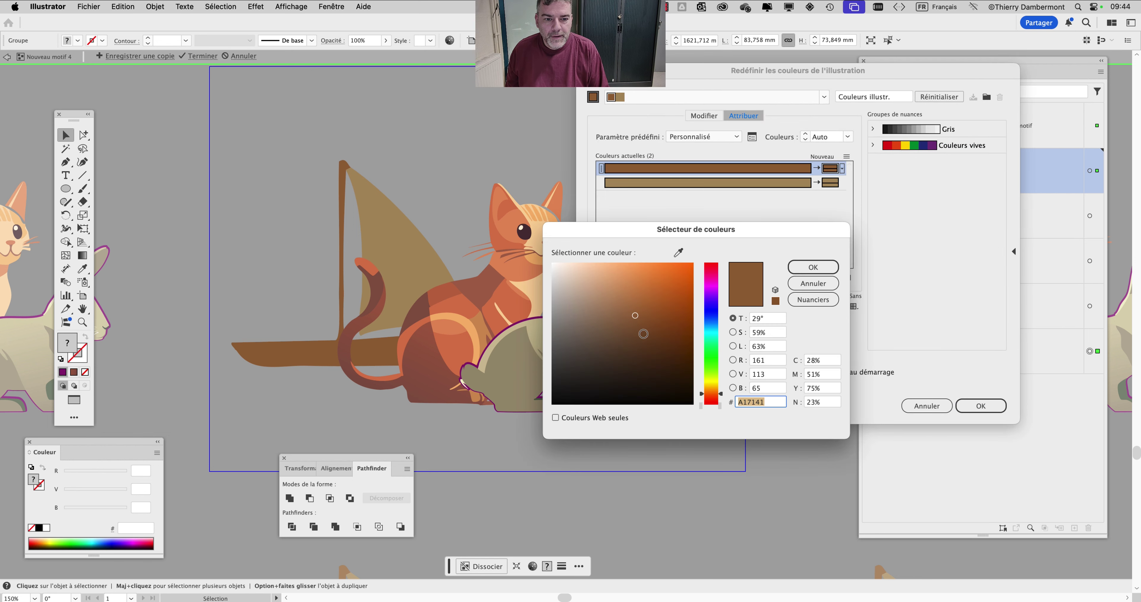
left_click(812, 283)
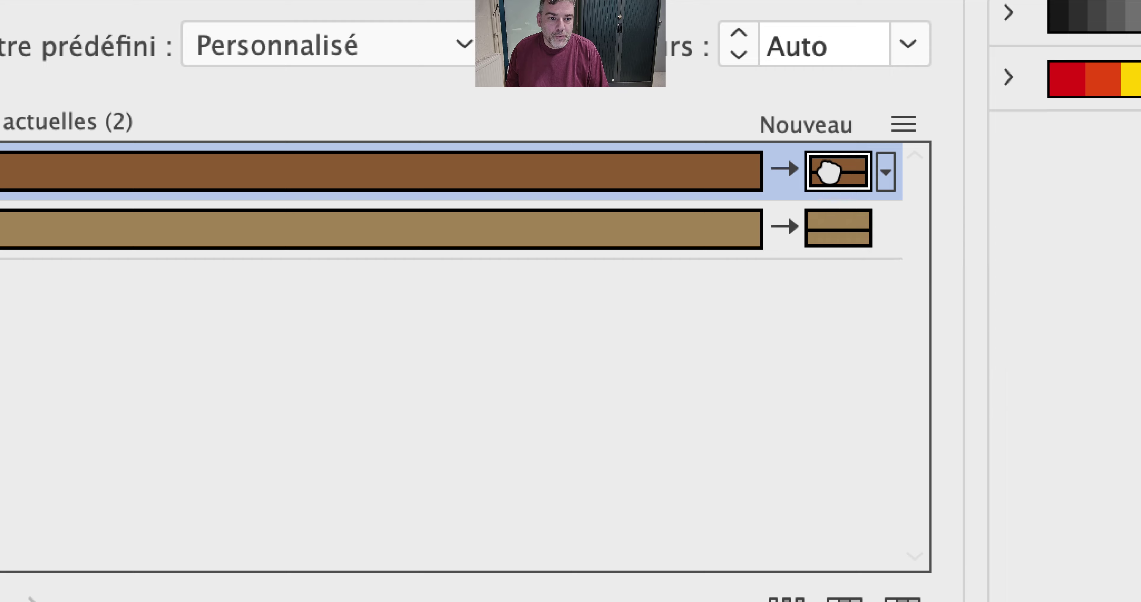
double_click(827, 173)
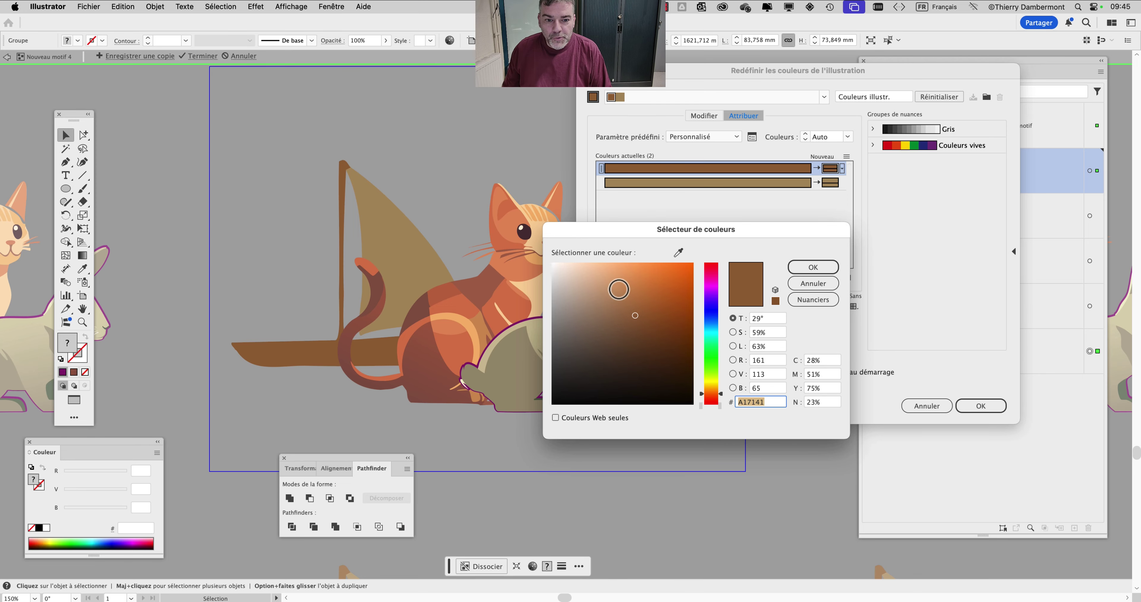
left_click(609, 297)
left_click(678, 364)
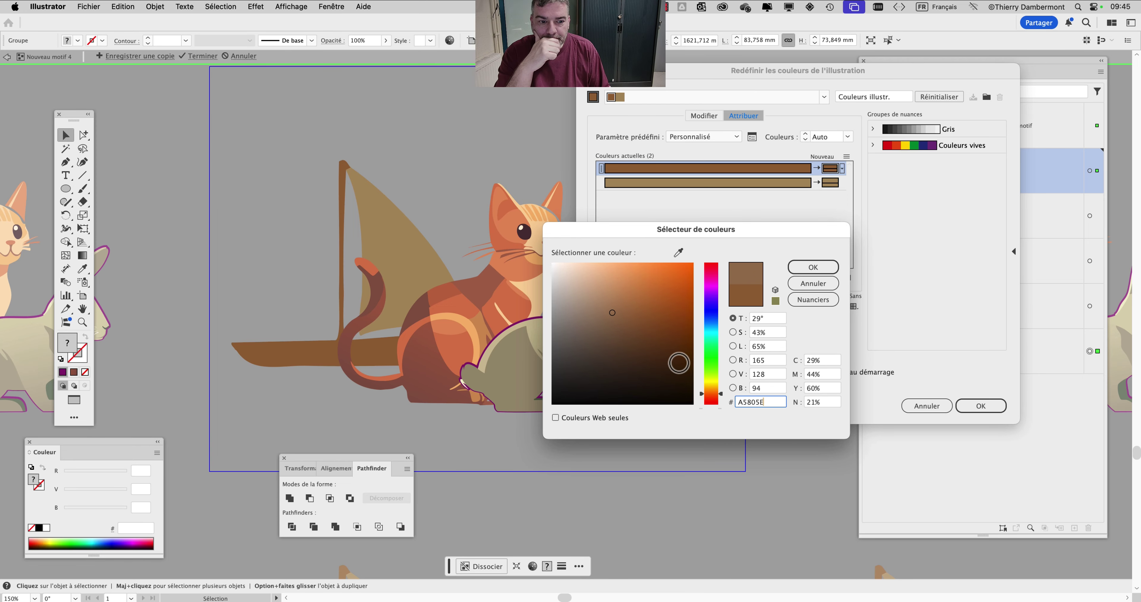
left_click(711, 361)
left_click(800, 270)
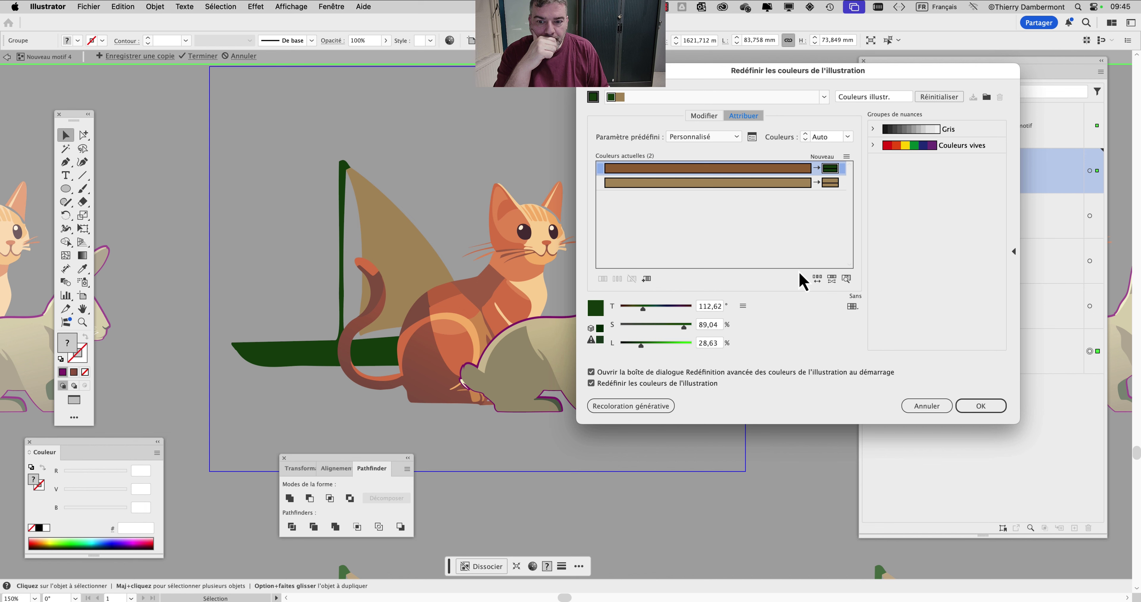
- Replace the sail's tan colour with pure white and apply the sailboat's recolouring
double_click(829, 183)
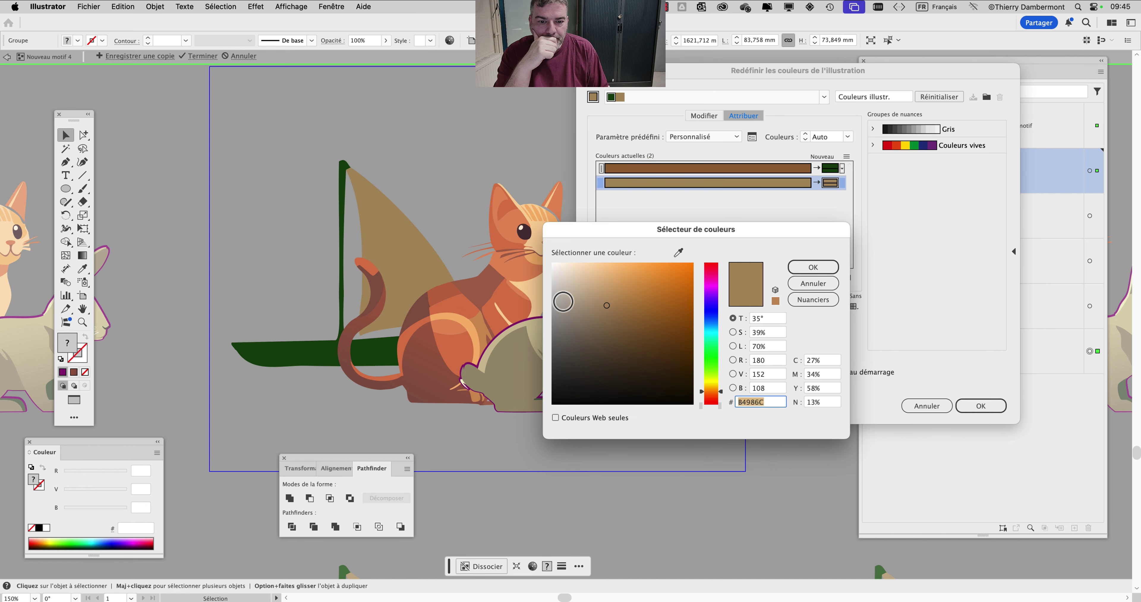
left_click(563, 302)
left_click(813, 267)
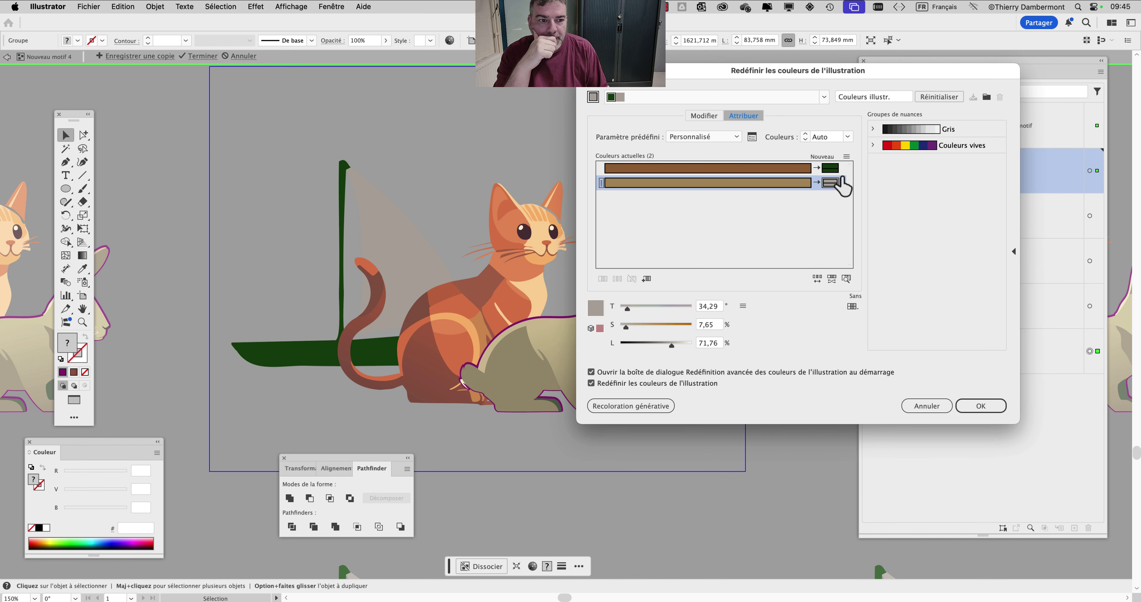
double_click(830, 183)
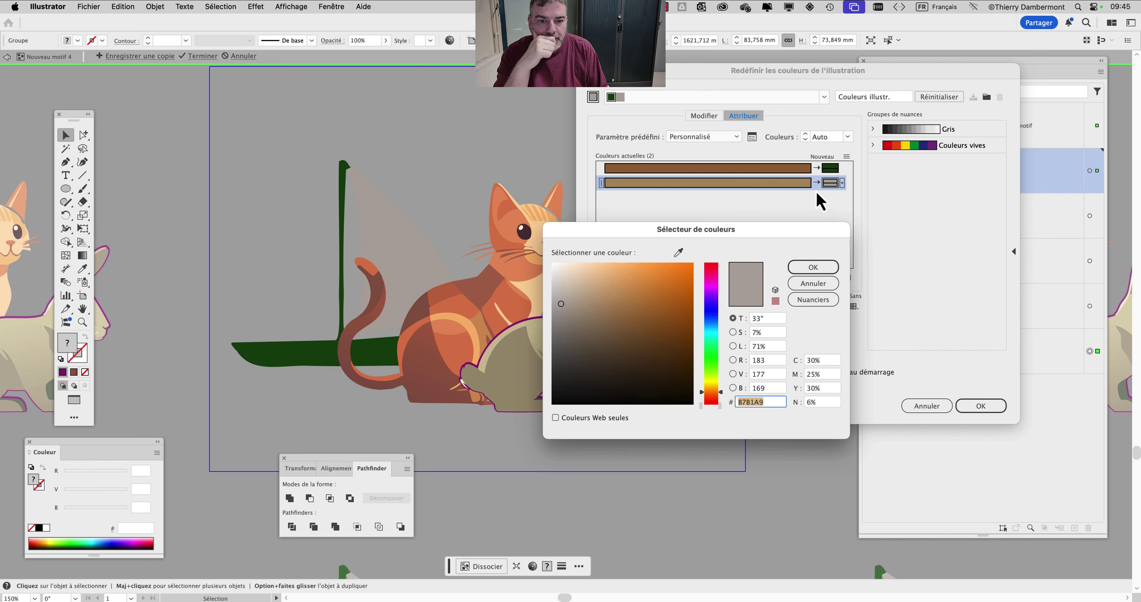
left_click_drag(560, 304, 532, 246)
left_click(812, 268)
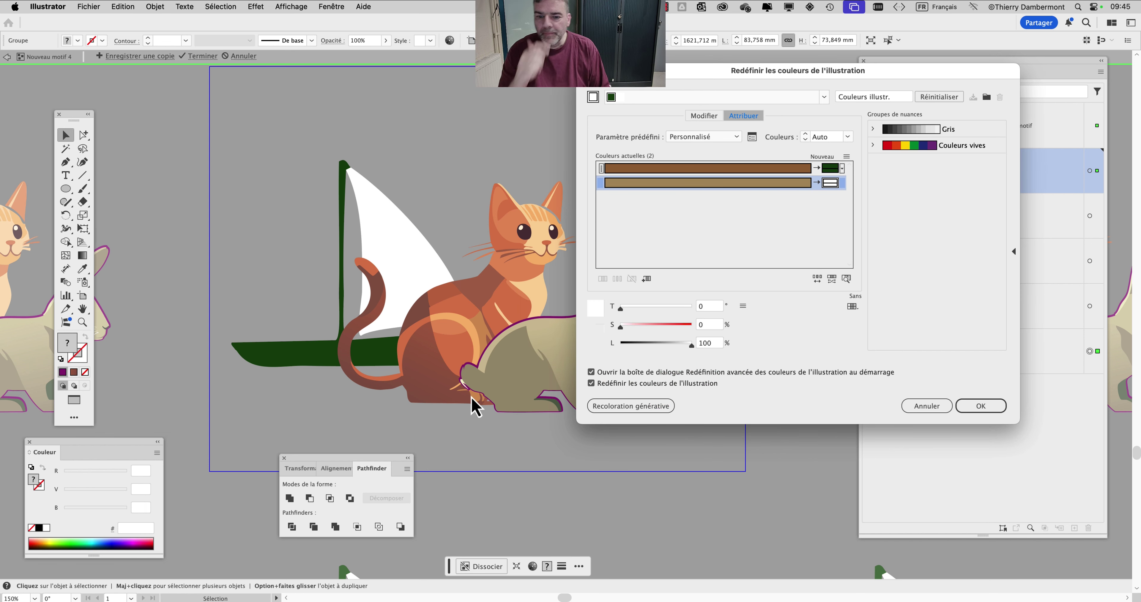
left_click(996, 411)
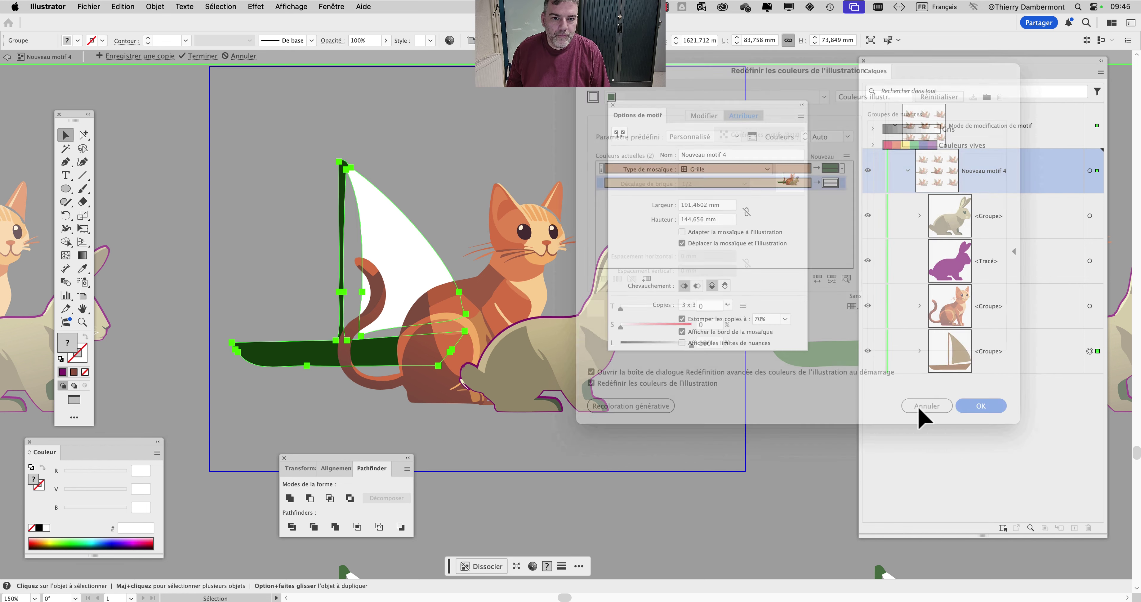
- Save a copy of the recoloured pattern as Nouveau motif 5 and leave pattern editing without applying the changes to the original
key("ctrl+minus")
left_click_drag(331, 255, 271, 202)
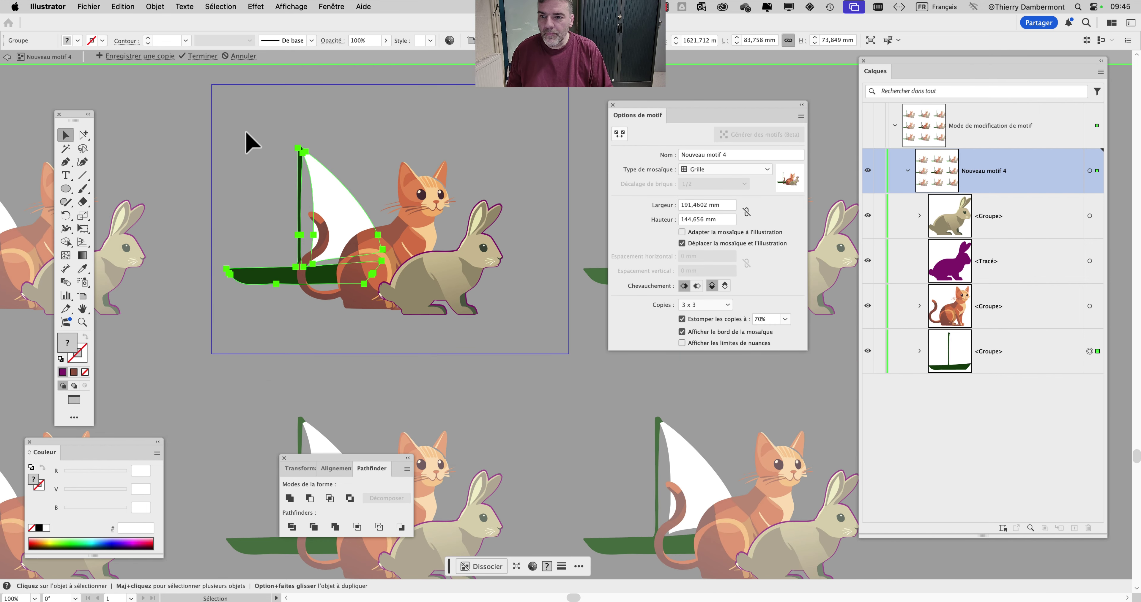
left_click(247, 140)
left_click(143, 57)
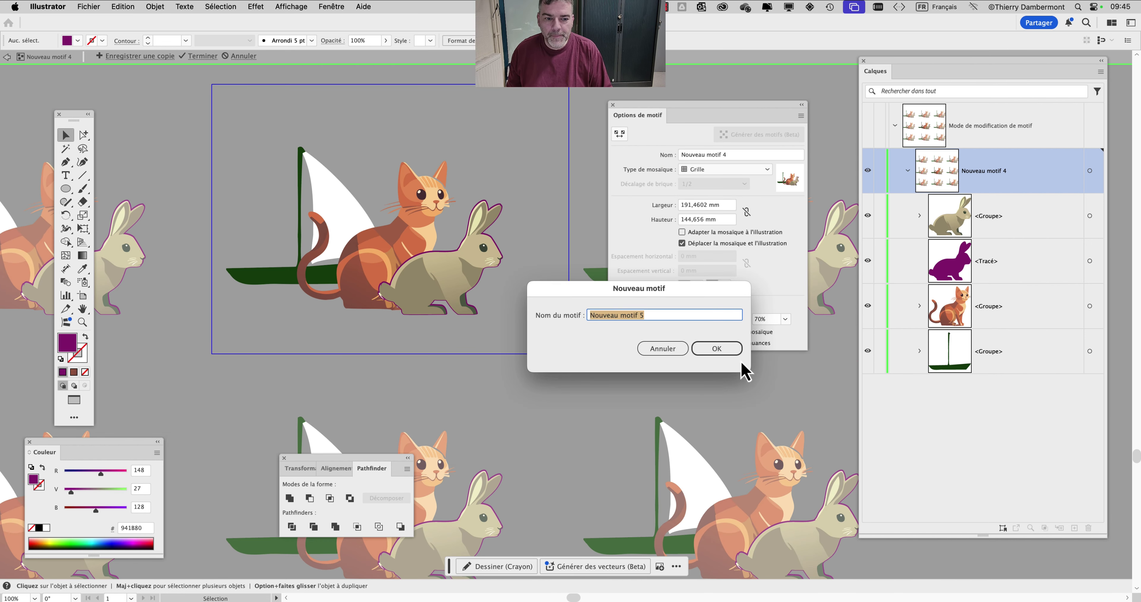
left_click(730, 350)
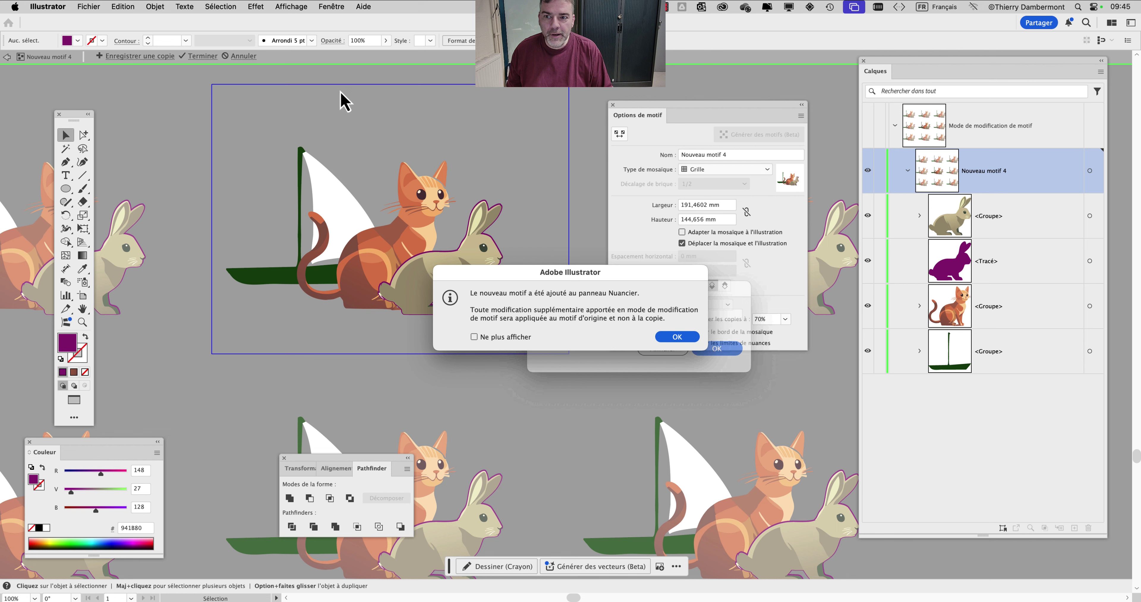
left_click(677, 340)
left_click(232, 55)
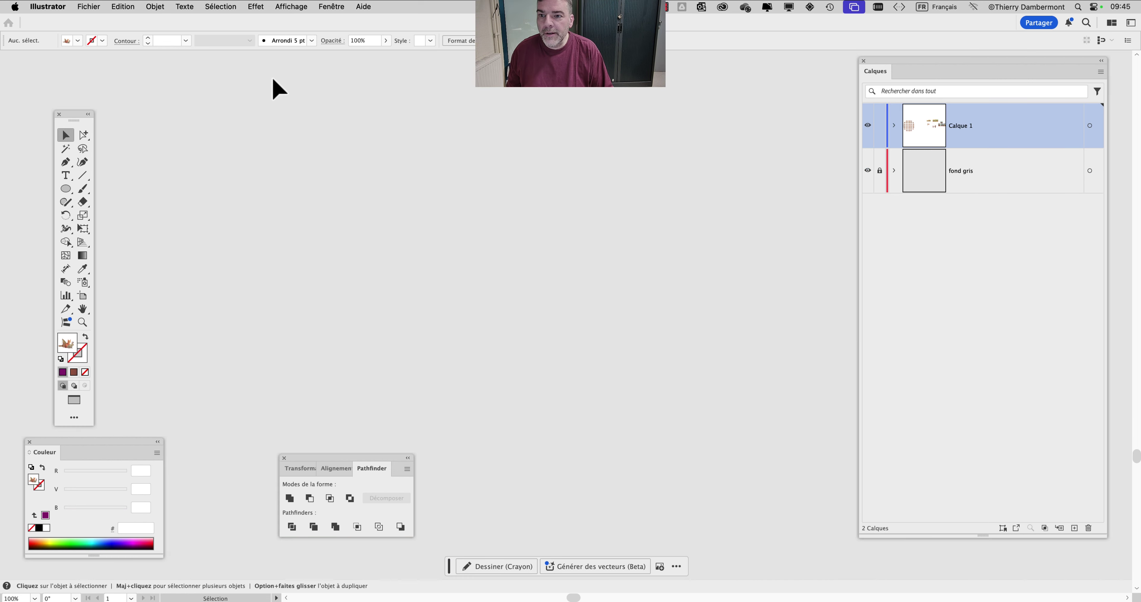
- Display the document's swatches and place them over the empty canvas, clear of the layers list
left_click(331, 7)
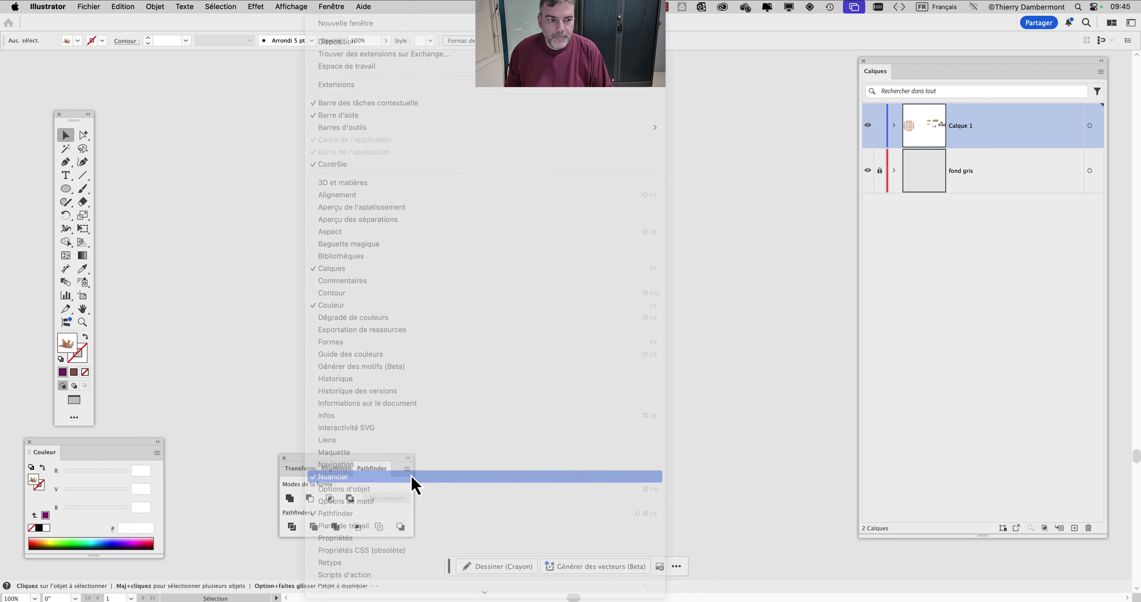
left_click(410, 477)
left_click_drag(977, 115, 578, 136)
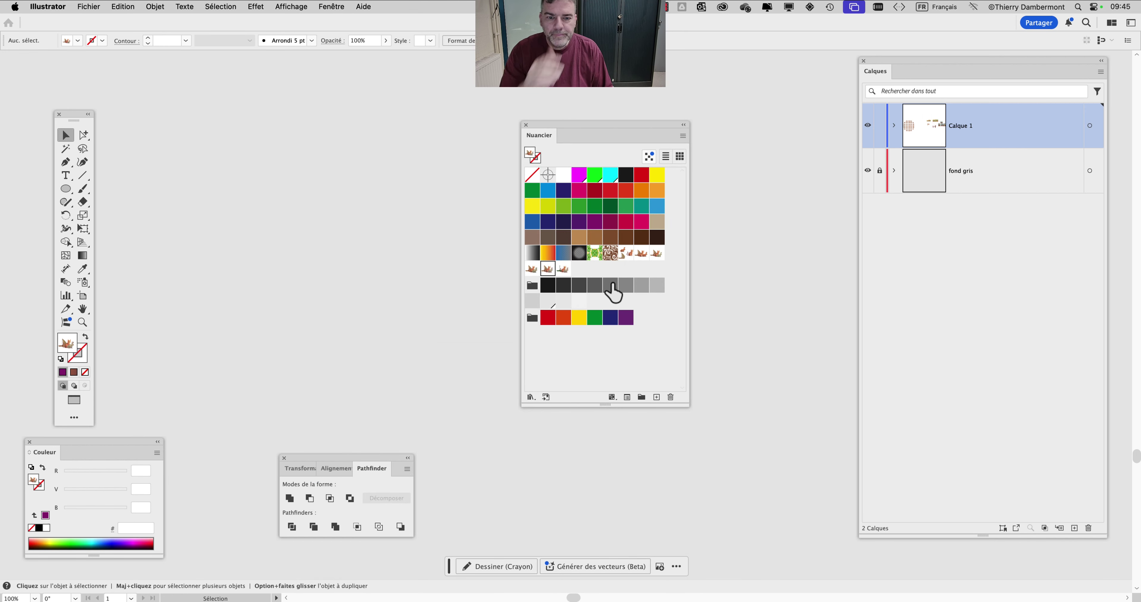